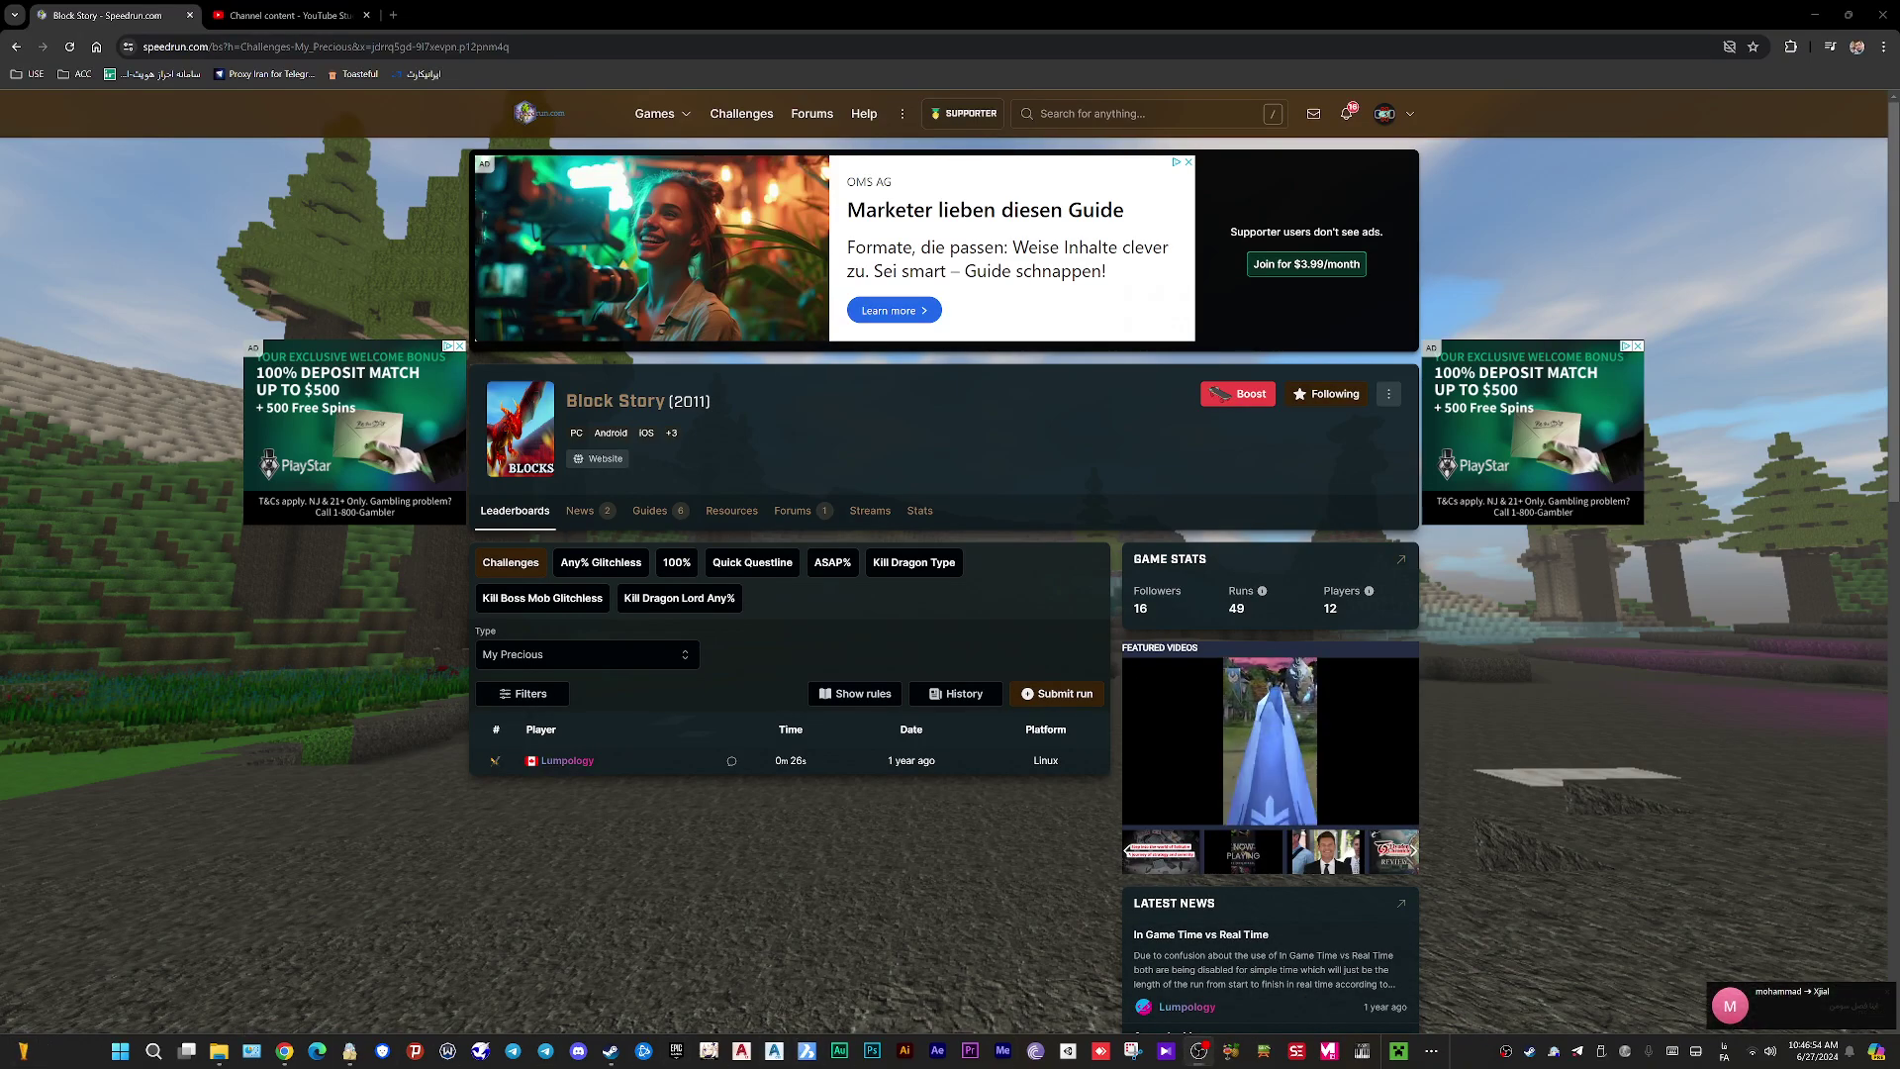
Step: Dismiss the notification and launch Block Story from the Steam library
{"action": "left_click", "coordinate": [1887, 993]}
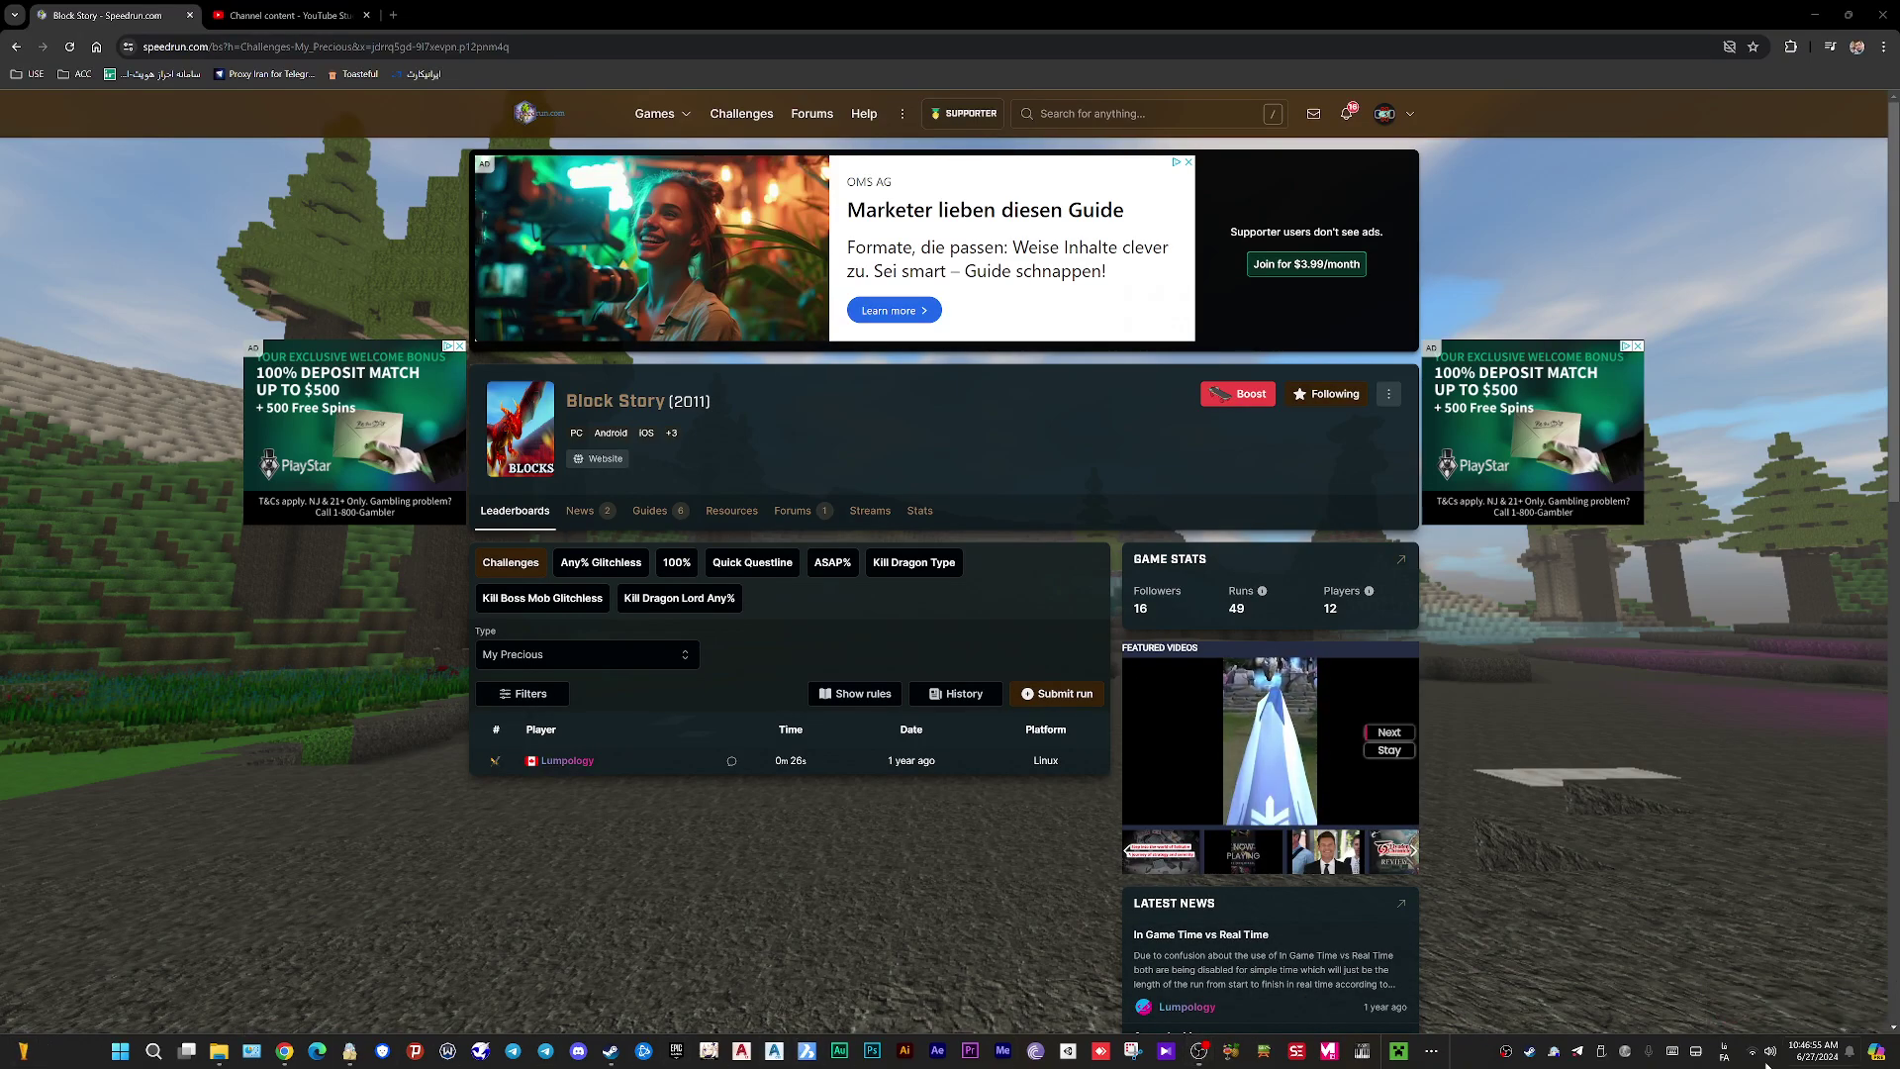
{"action": "left_click", "coordinate": [610, 1051]}
{"action": "left_click", "coordinate": [316, 324]}
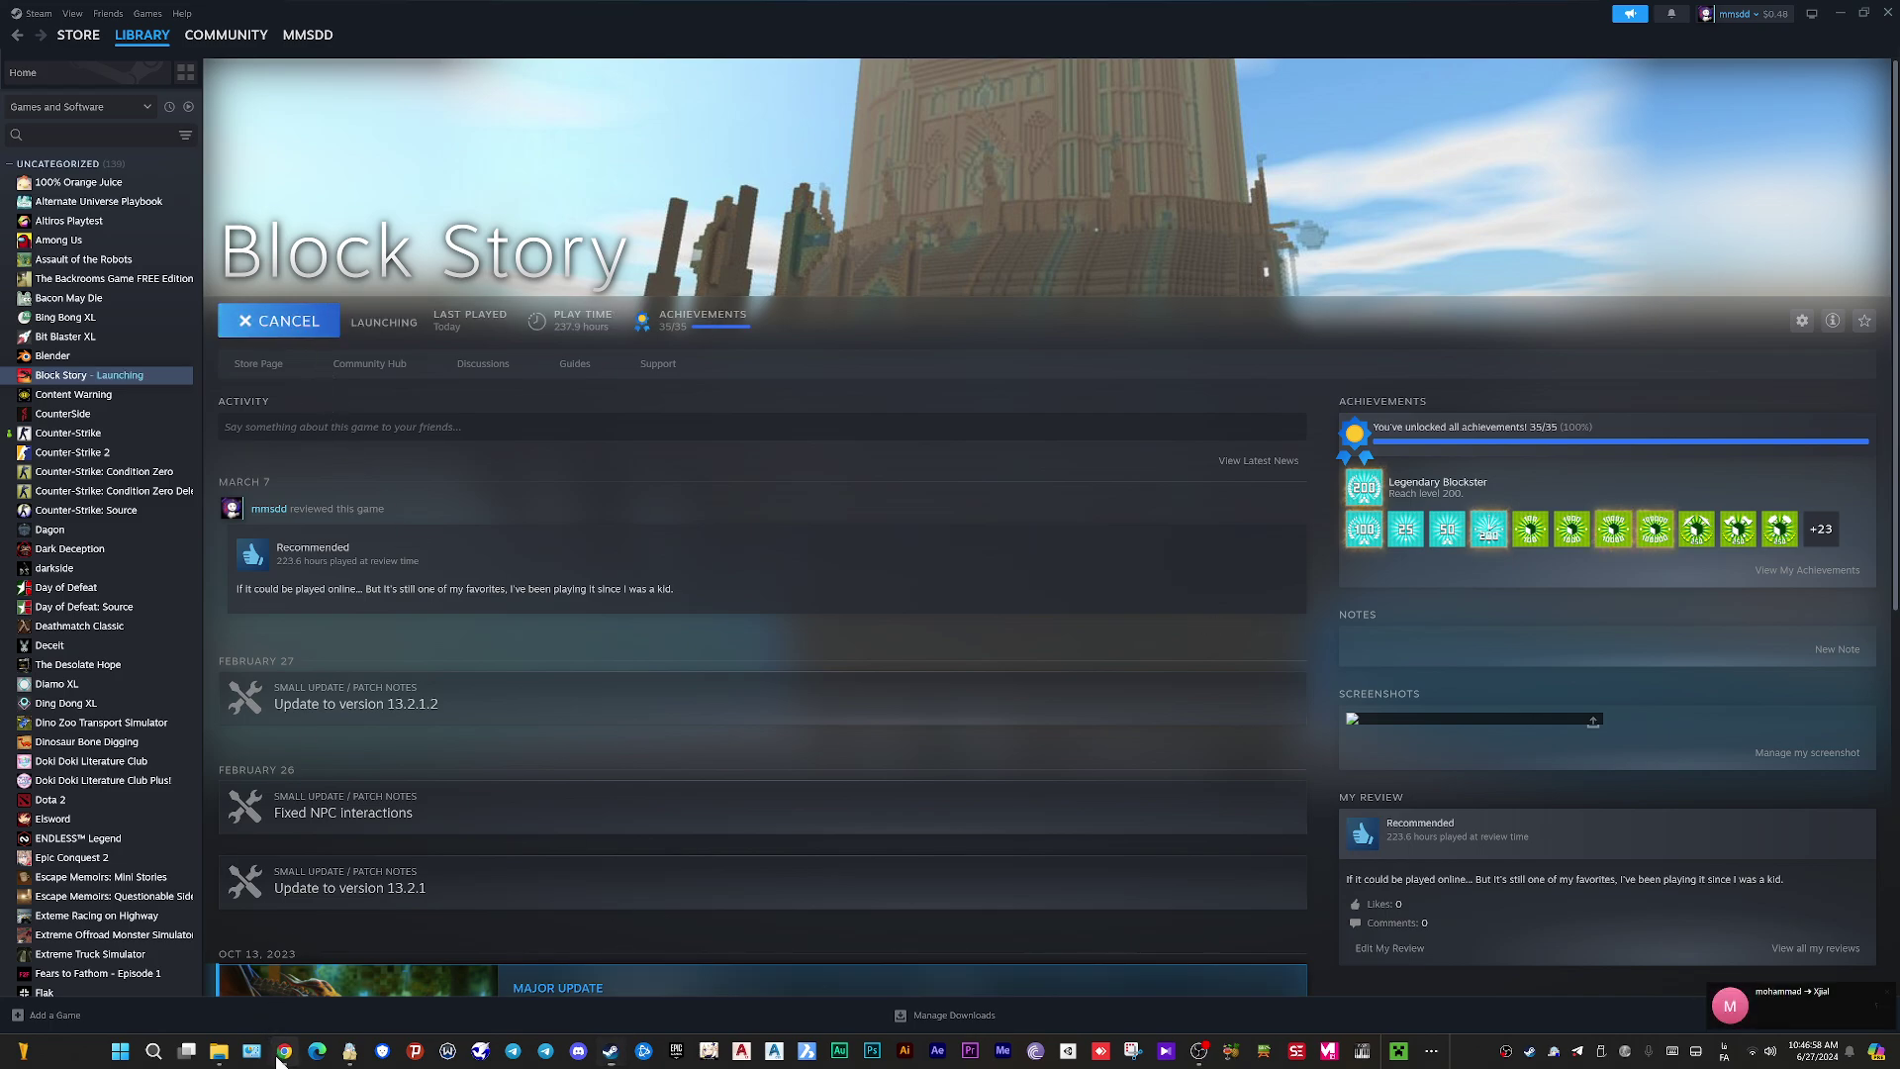
Step: Switch the speedrun.com leaderboard back to My Precious and bring up the game's configuration window
{"action": "left_click", "coordinate": [283, 1050]}
{"action": "left_click", "coordinate": [579, 654]}
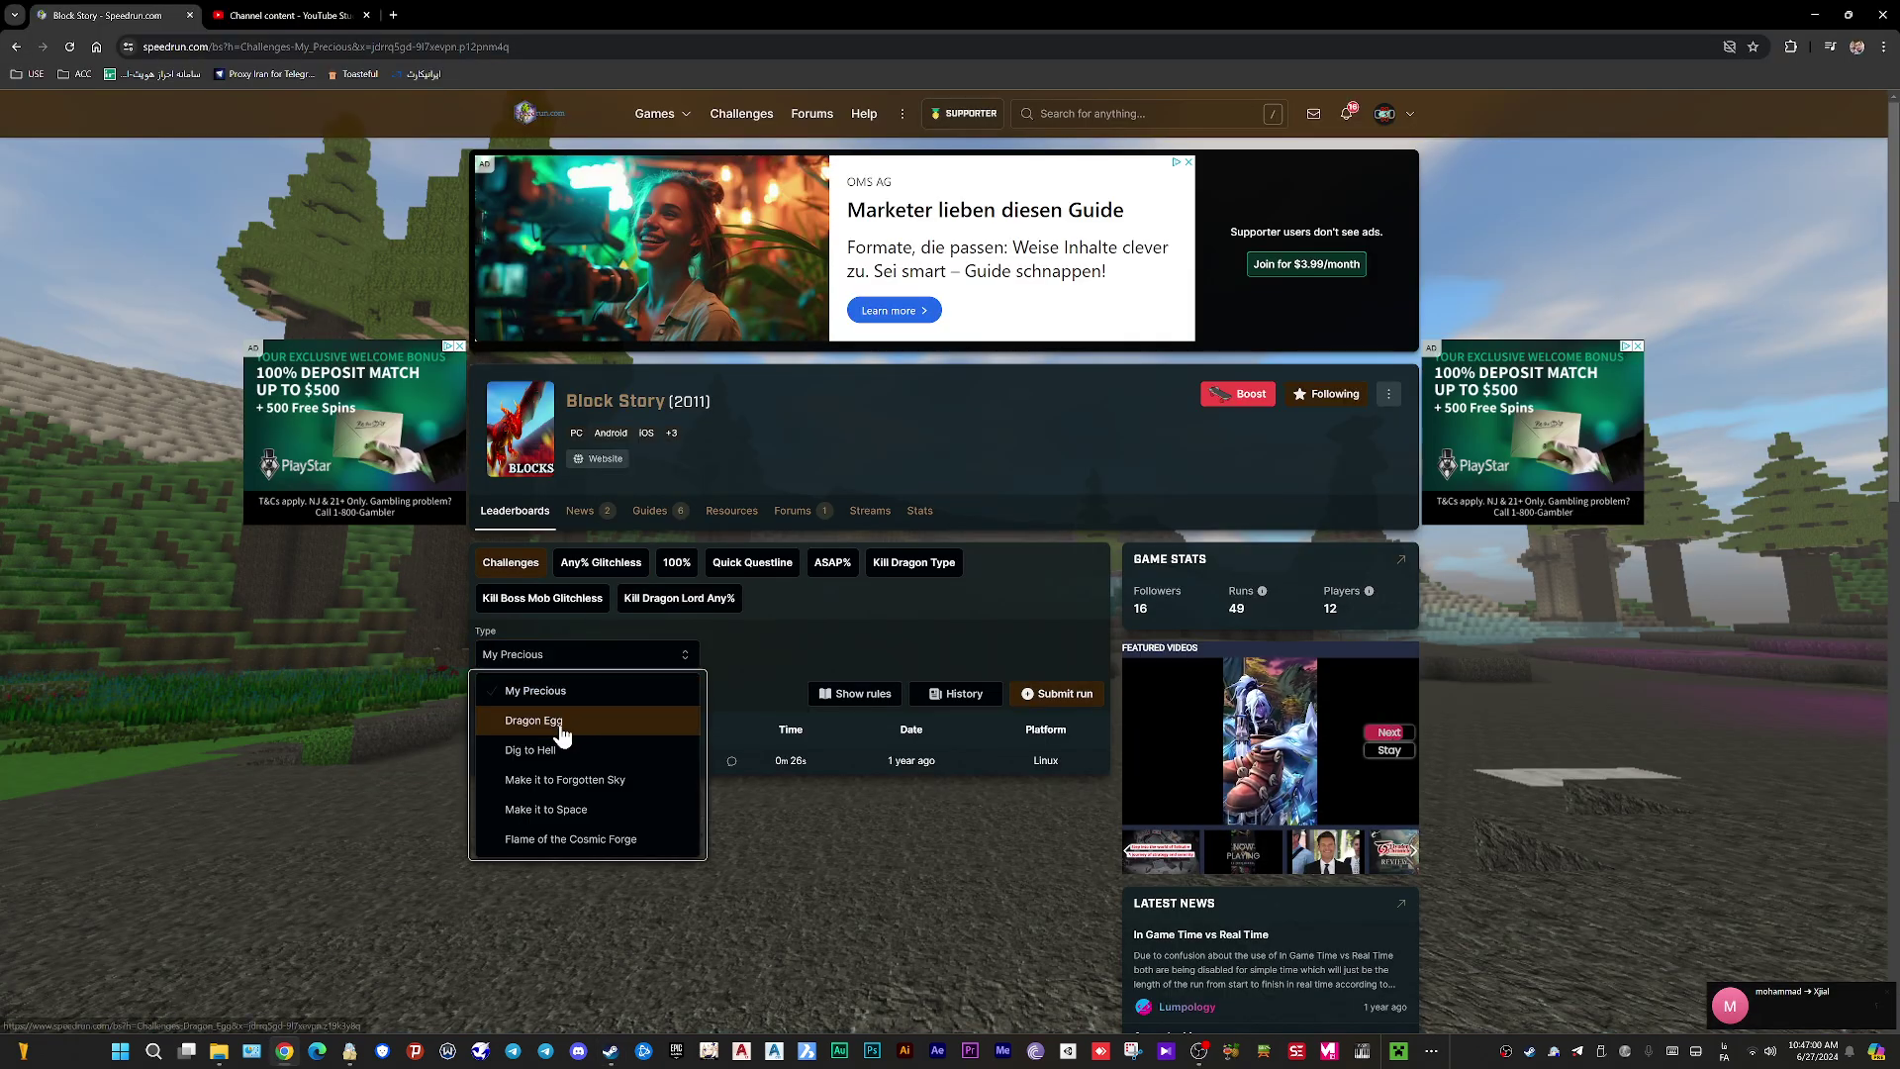
{"action": "left_click", "coordinate": [561, 723]}
{"action": "left_click", "coordinate": [560, 655]}
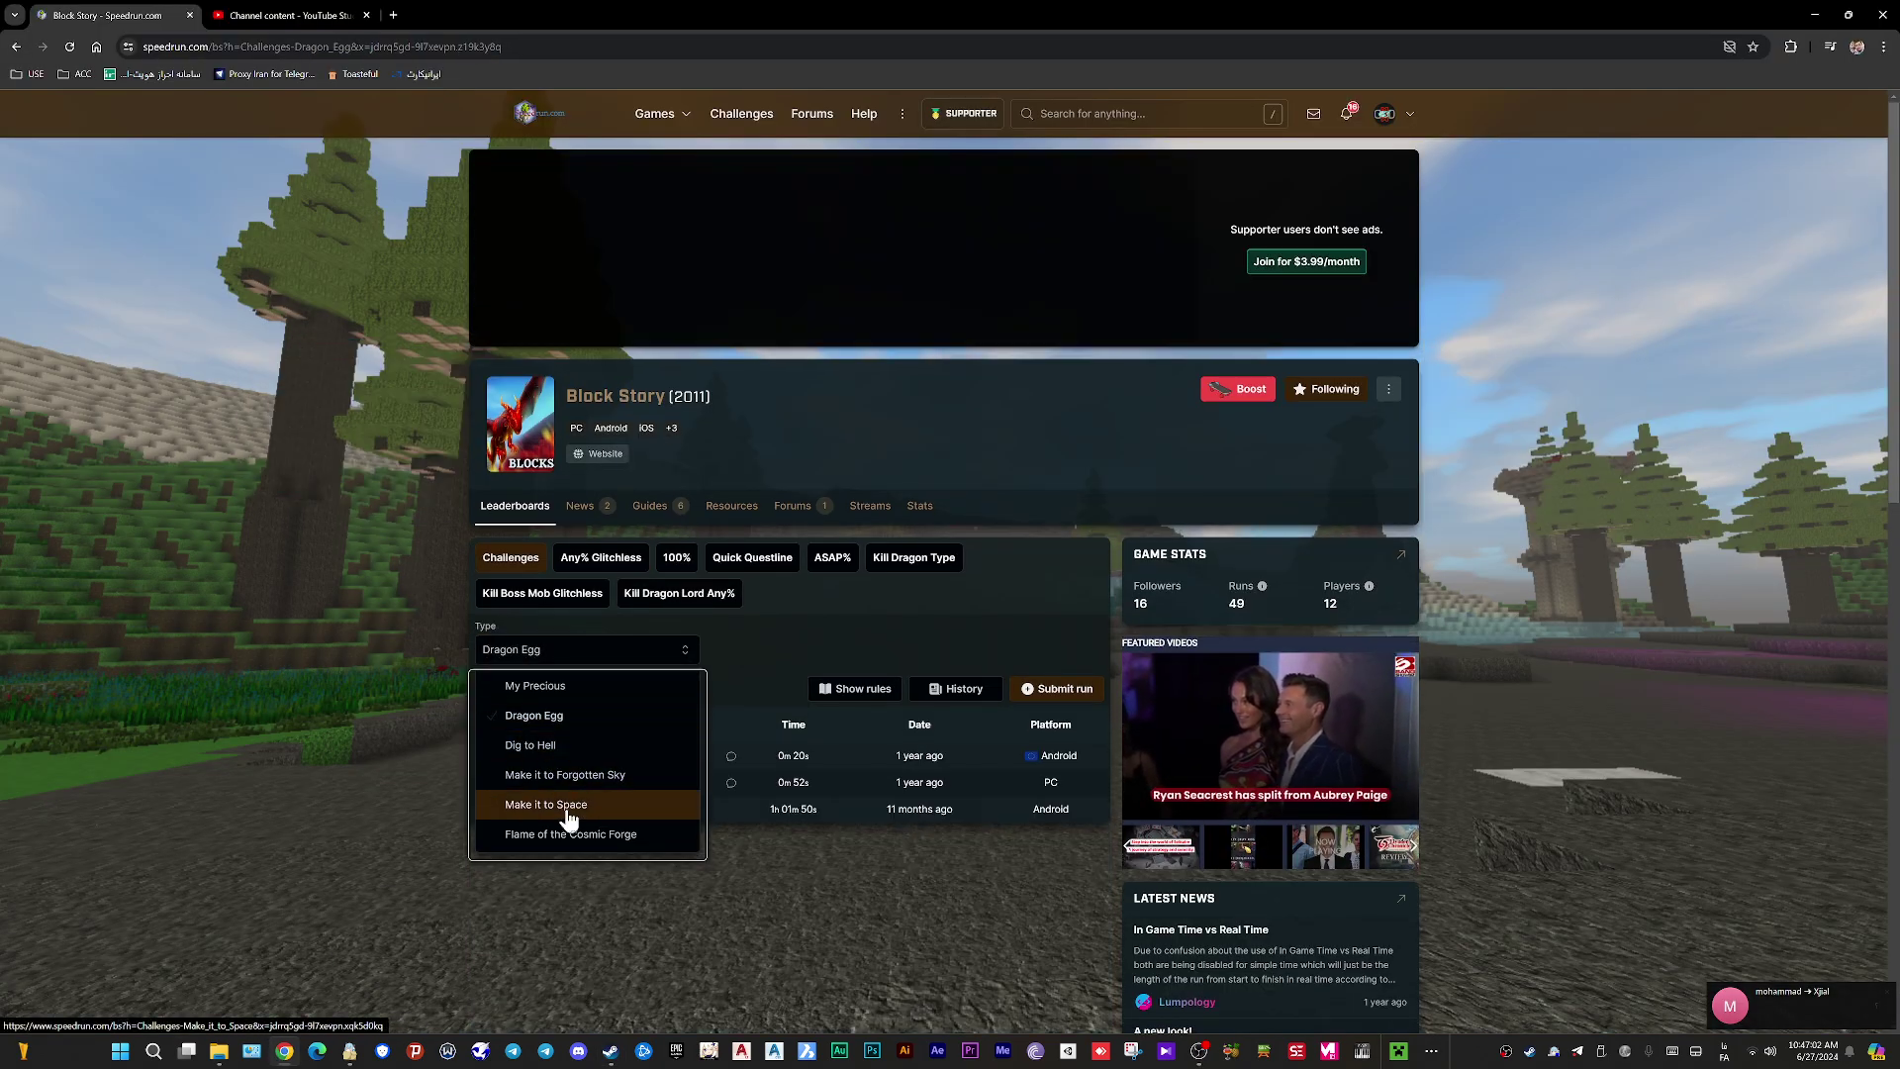
{"action": "left_click", "coordinate": [586, 841]}
{"action": "left_click", "coordinate": [623, 653]}
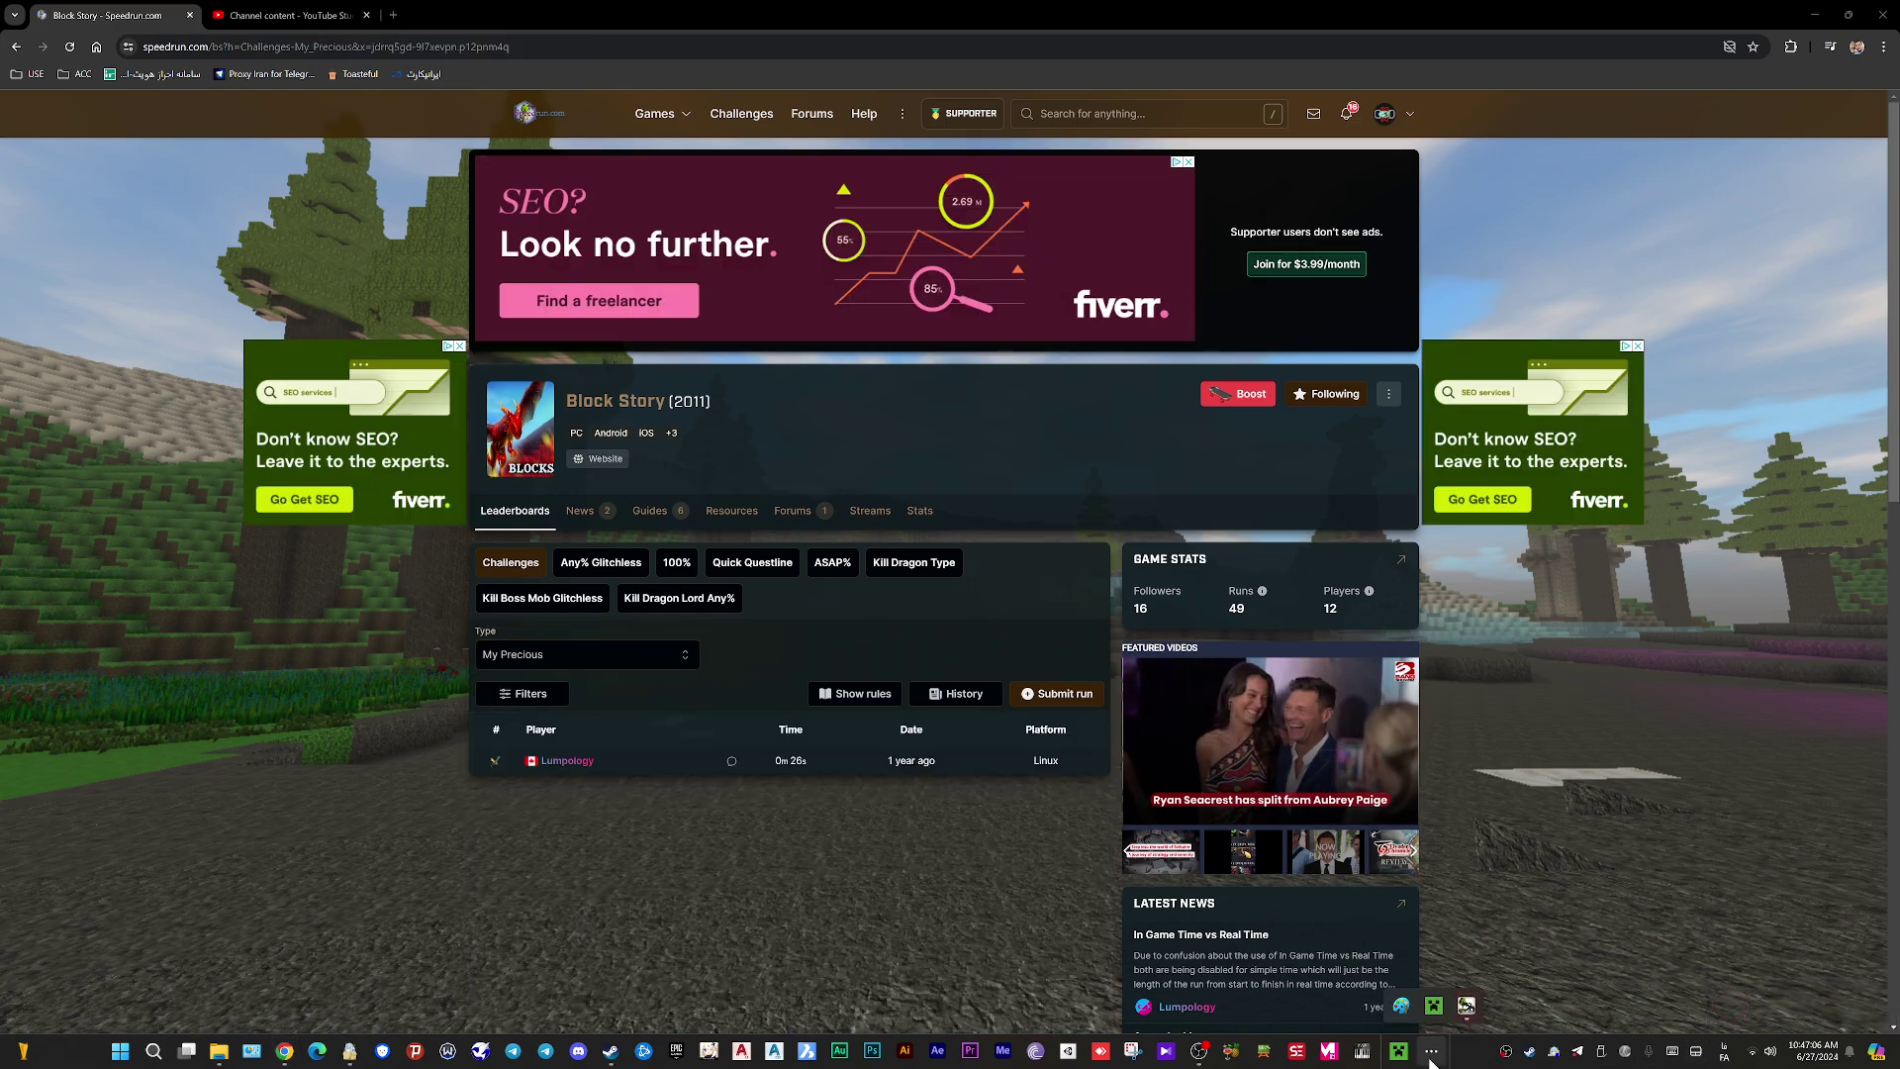
{"action": "left_click", "coordinate": [1399, 1051]}
Step: Start Block Story from its launcher and go to the Worlds list
{"action": "left_click", "coordinate": [1025, 673]}
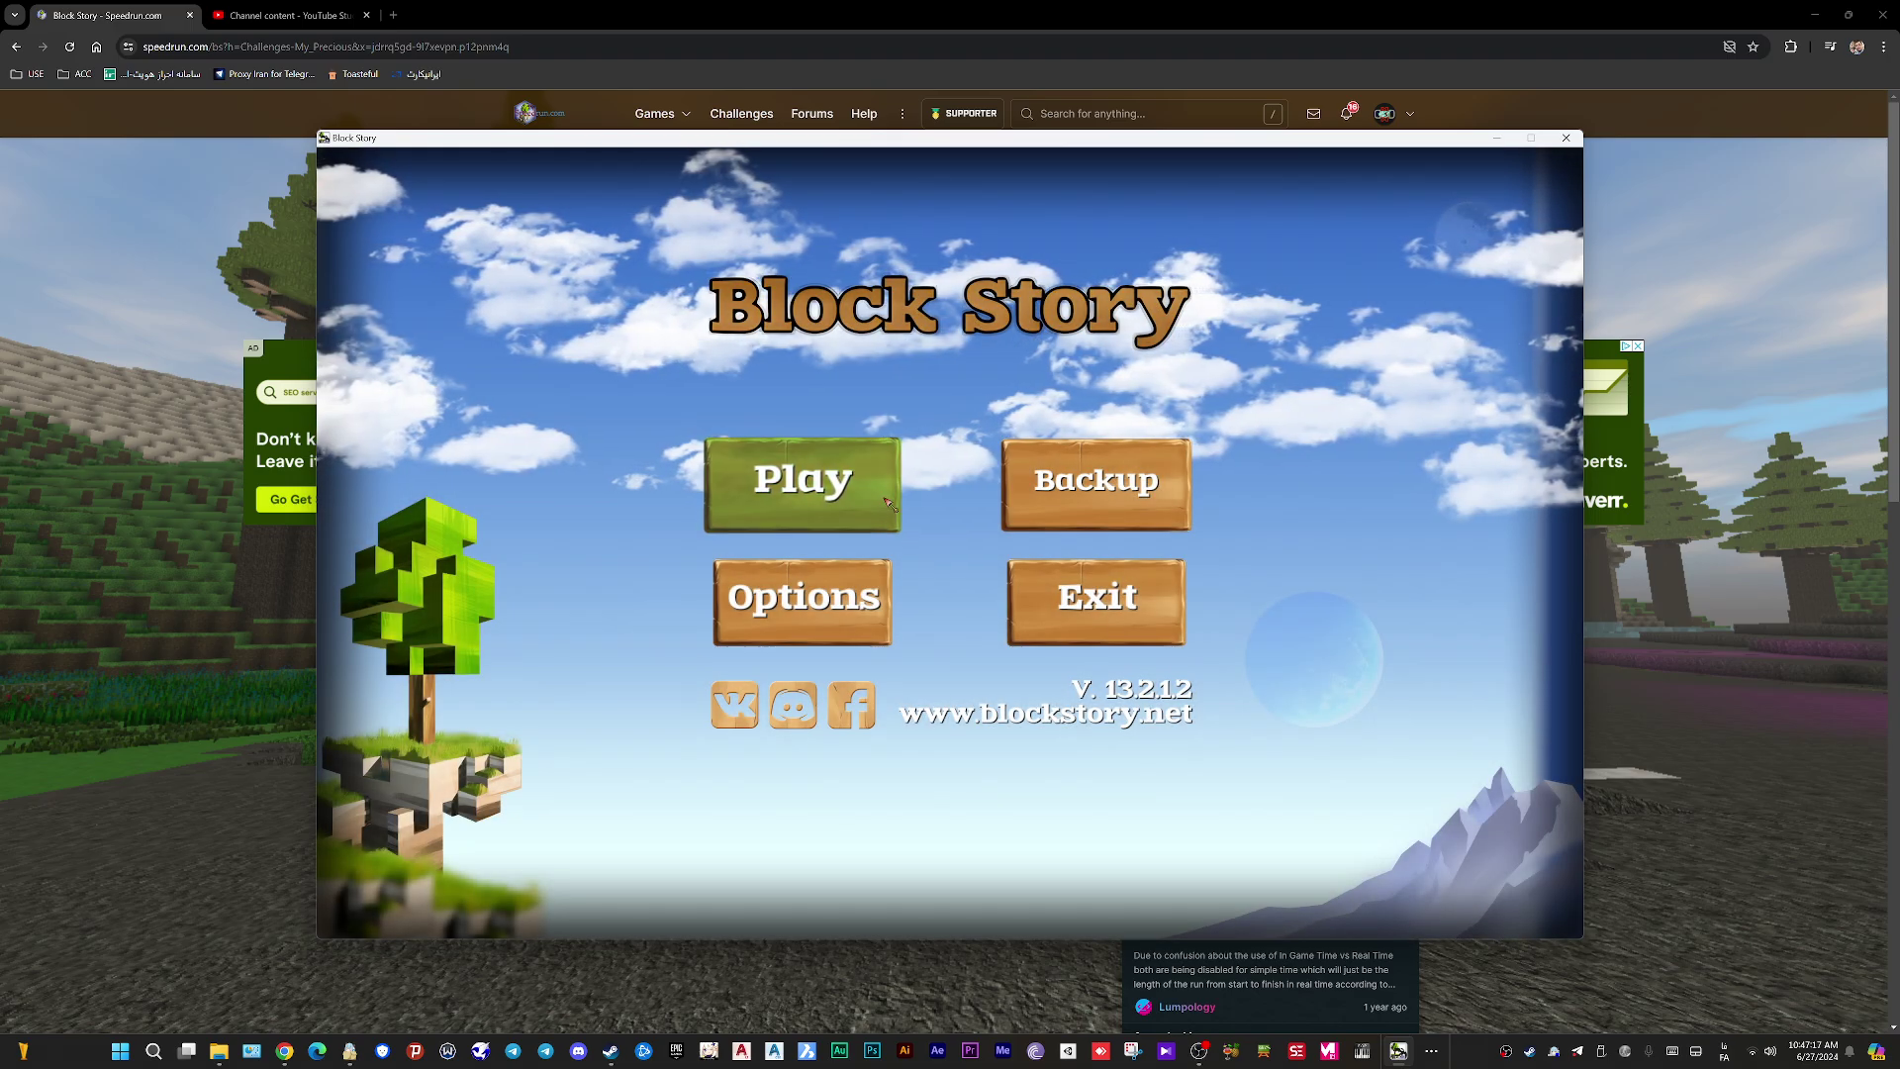
{"action": "left_click", "coordinate": [890, 503]}
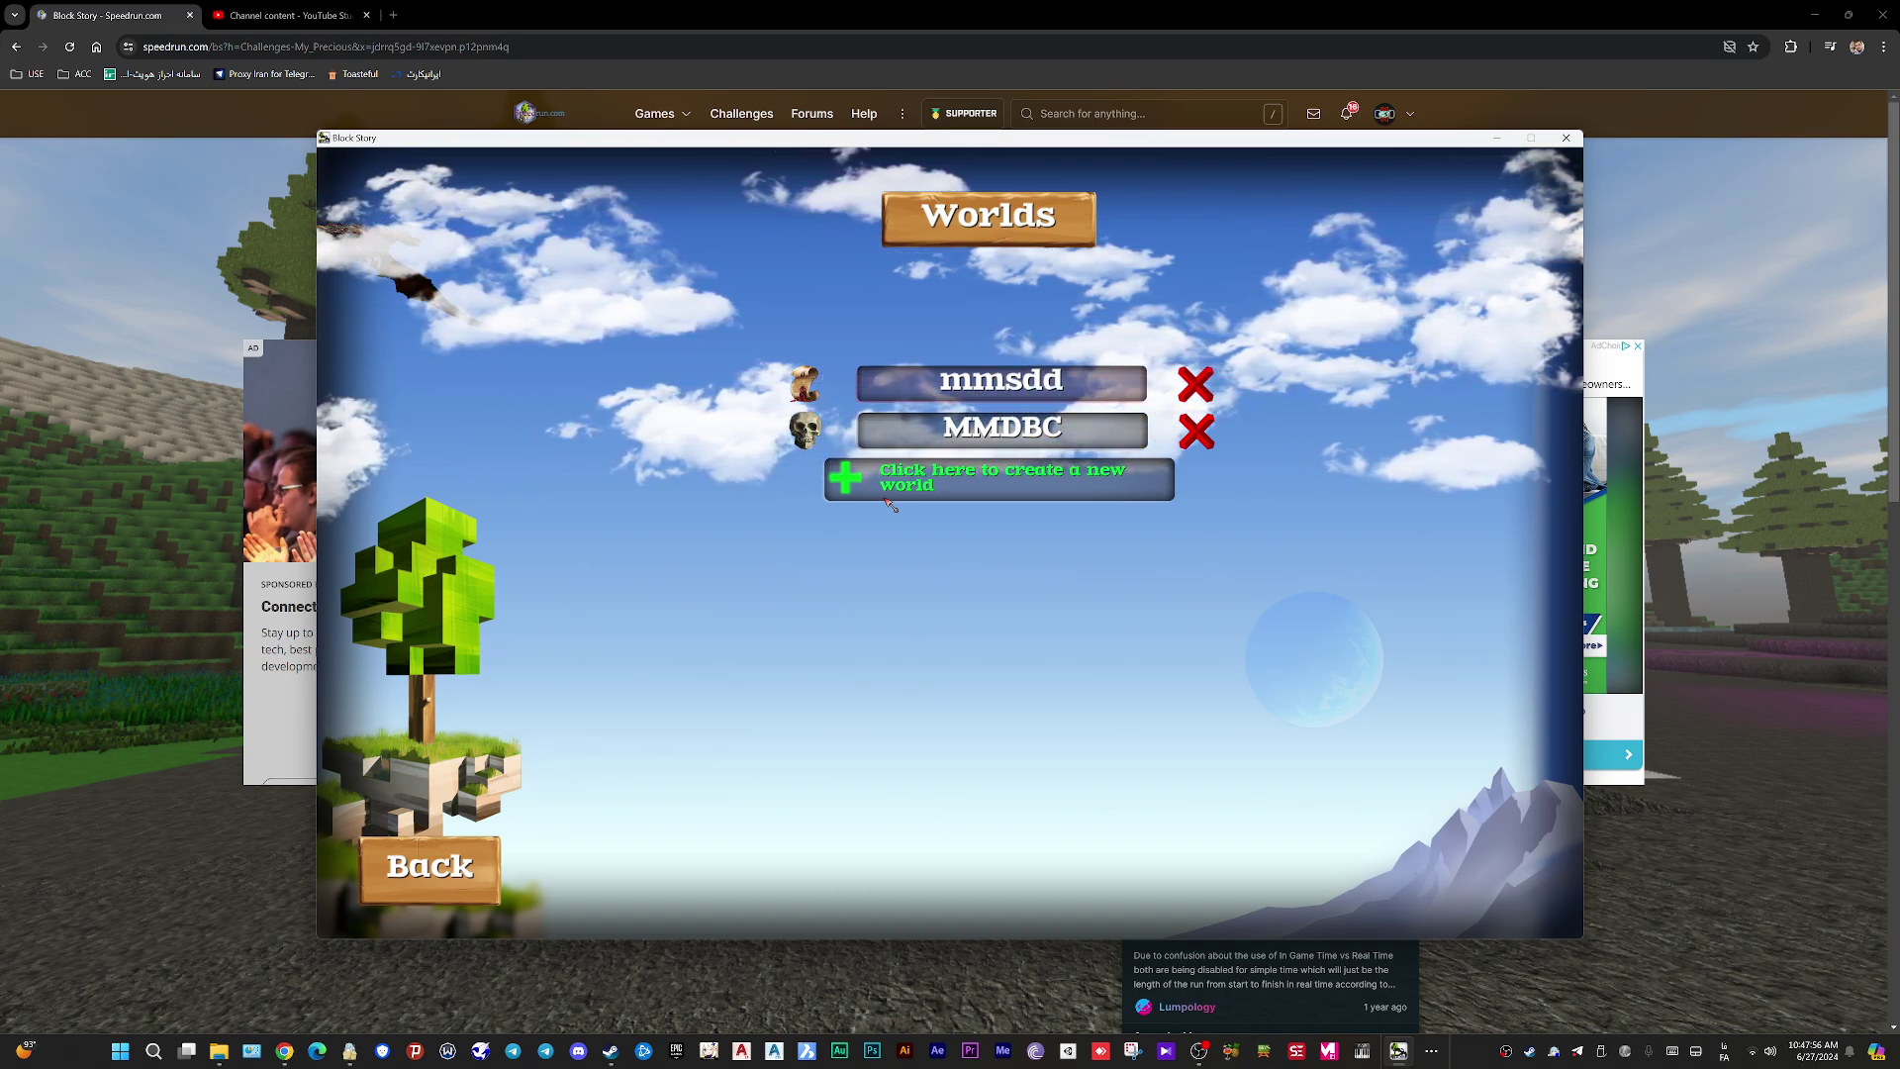
Step: Create a new world with seed 0 and load it with the player profile
{"action": "left_click", "coordinate": [951, 478]}
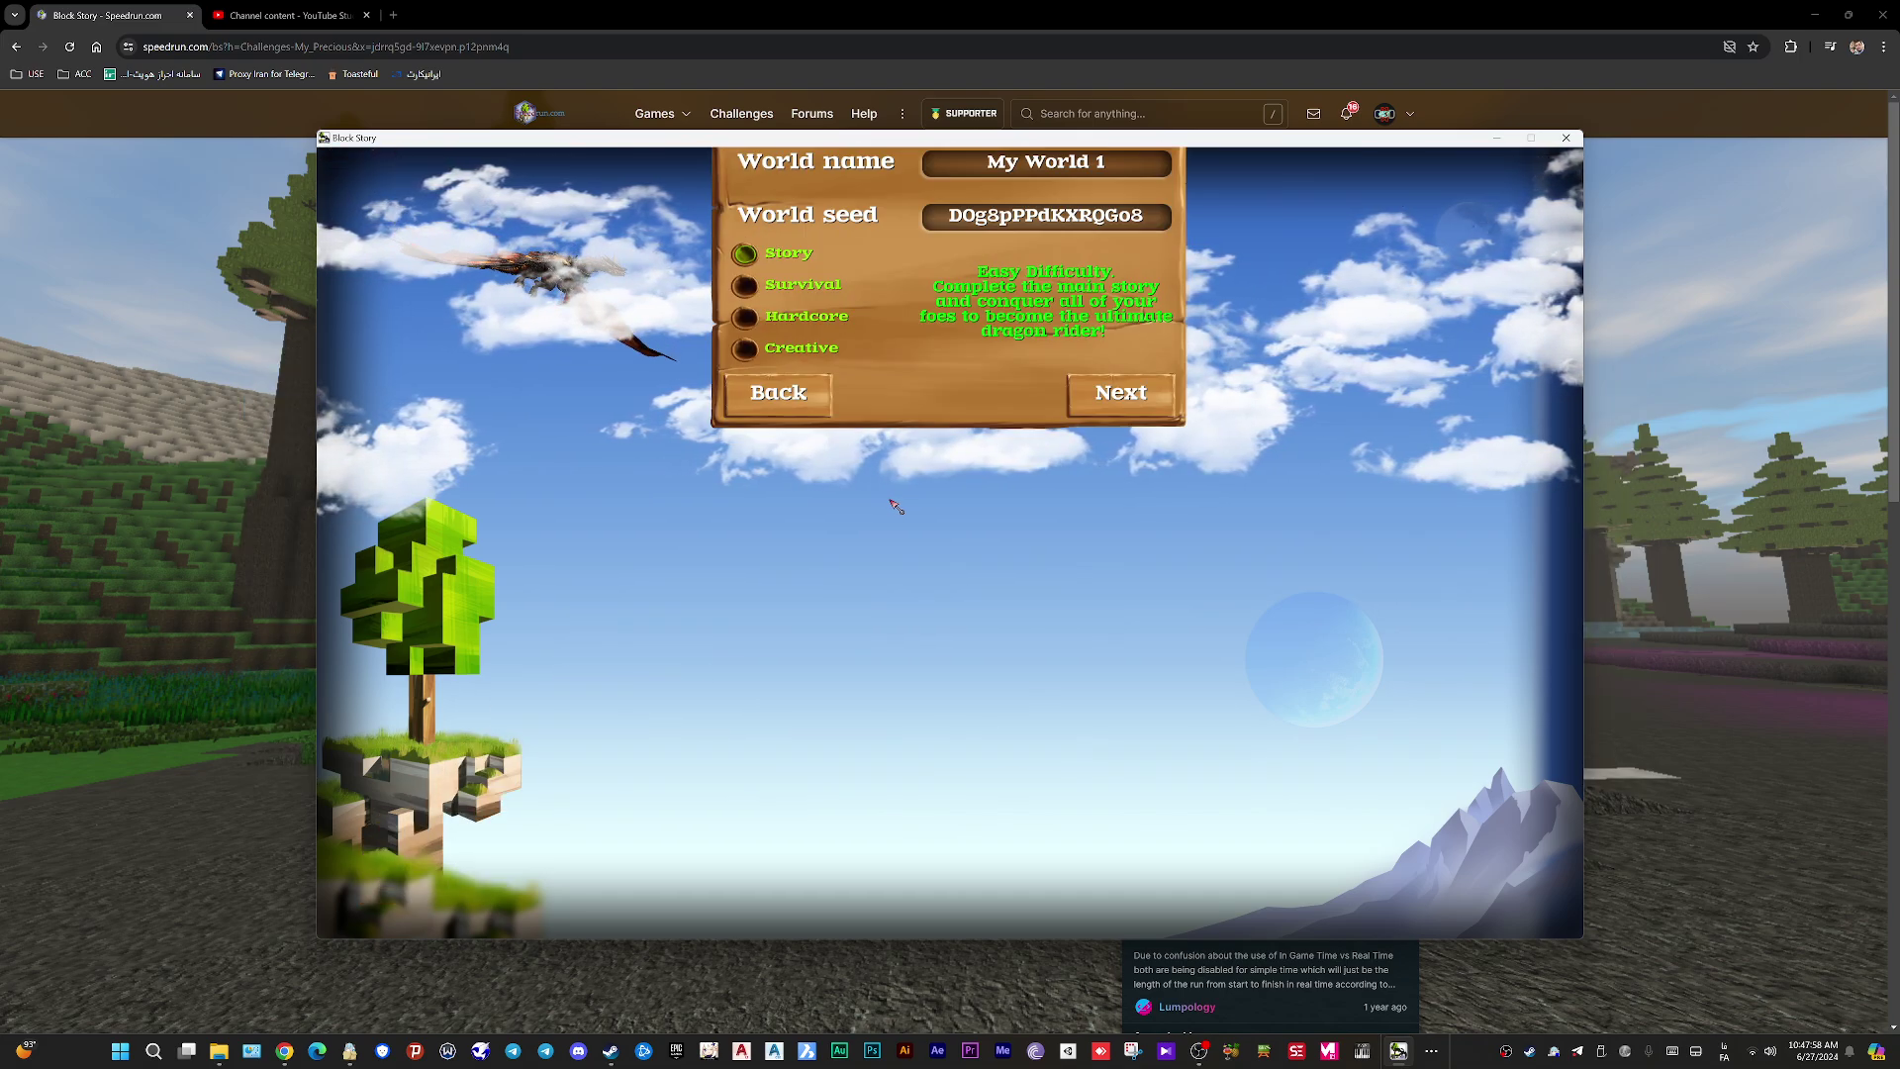
{"action": "left_click", "coordinate": [1143, 506]}
{"action": "key", "text": "BackSpace"}
{"action": "key", "text": "BackSpace"}
{"action": "key", "text": "BackSpace"}
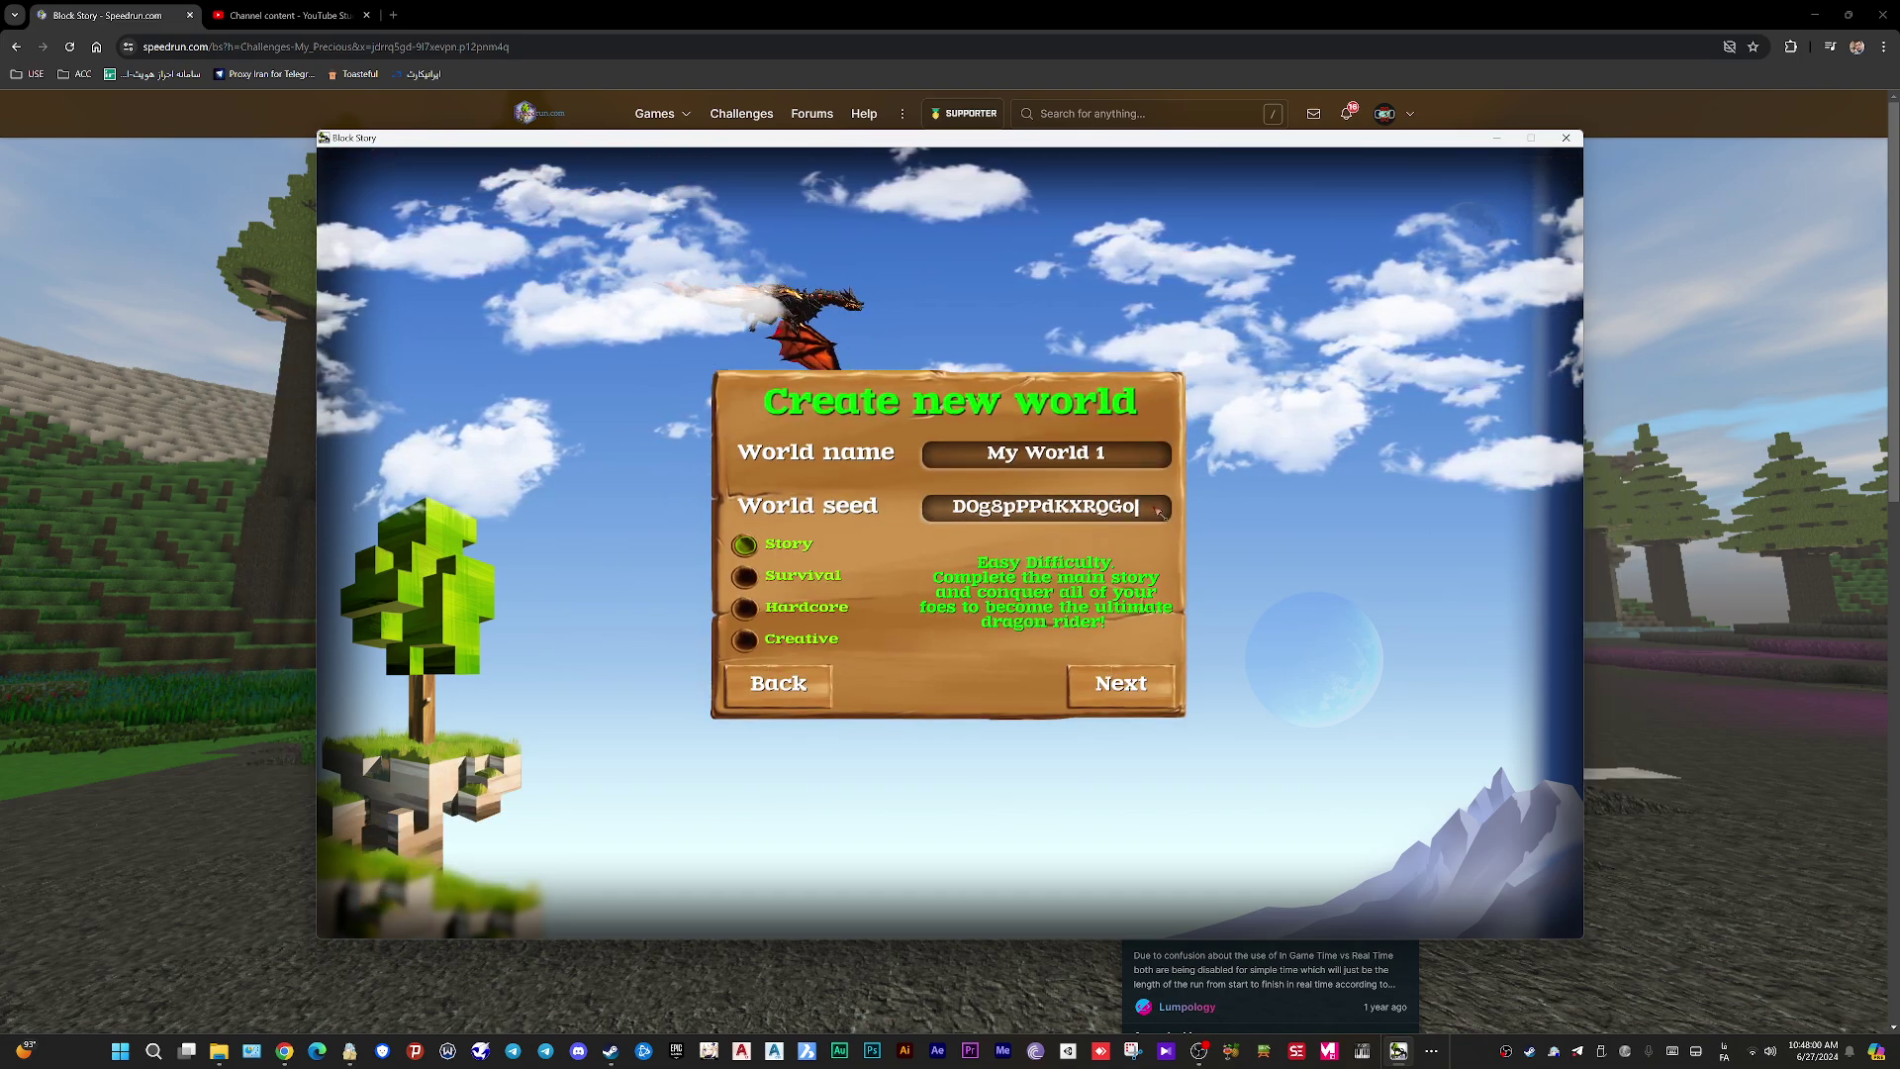
{"action": "key", "text": "BackSpace"}
{"action": "key", "text": "BackSpace"}
{"action": "key", "text": "BackSpace"}
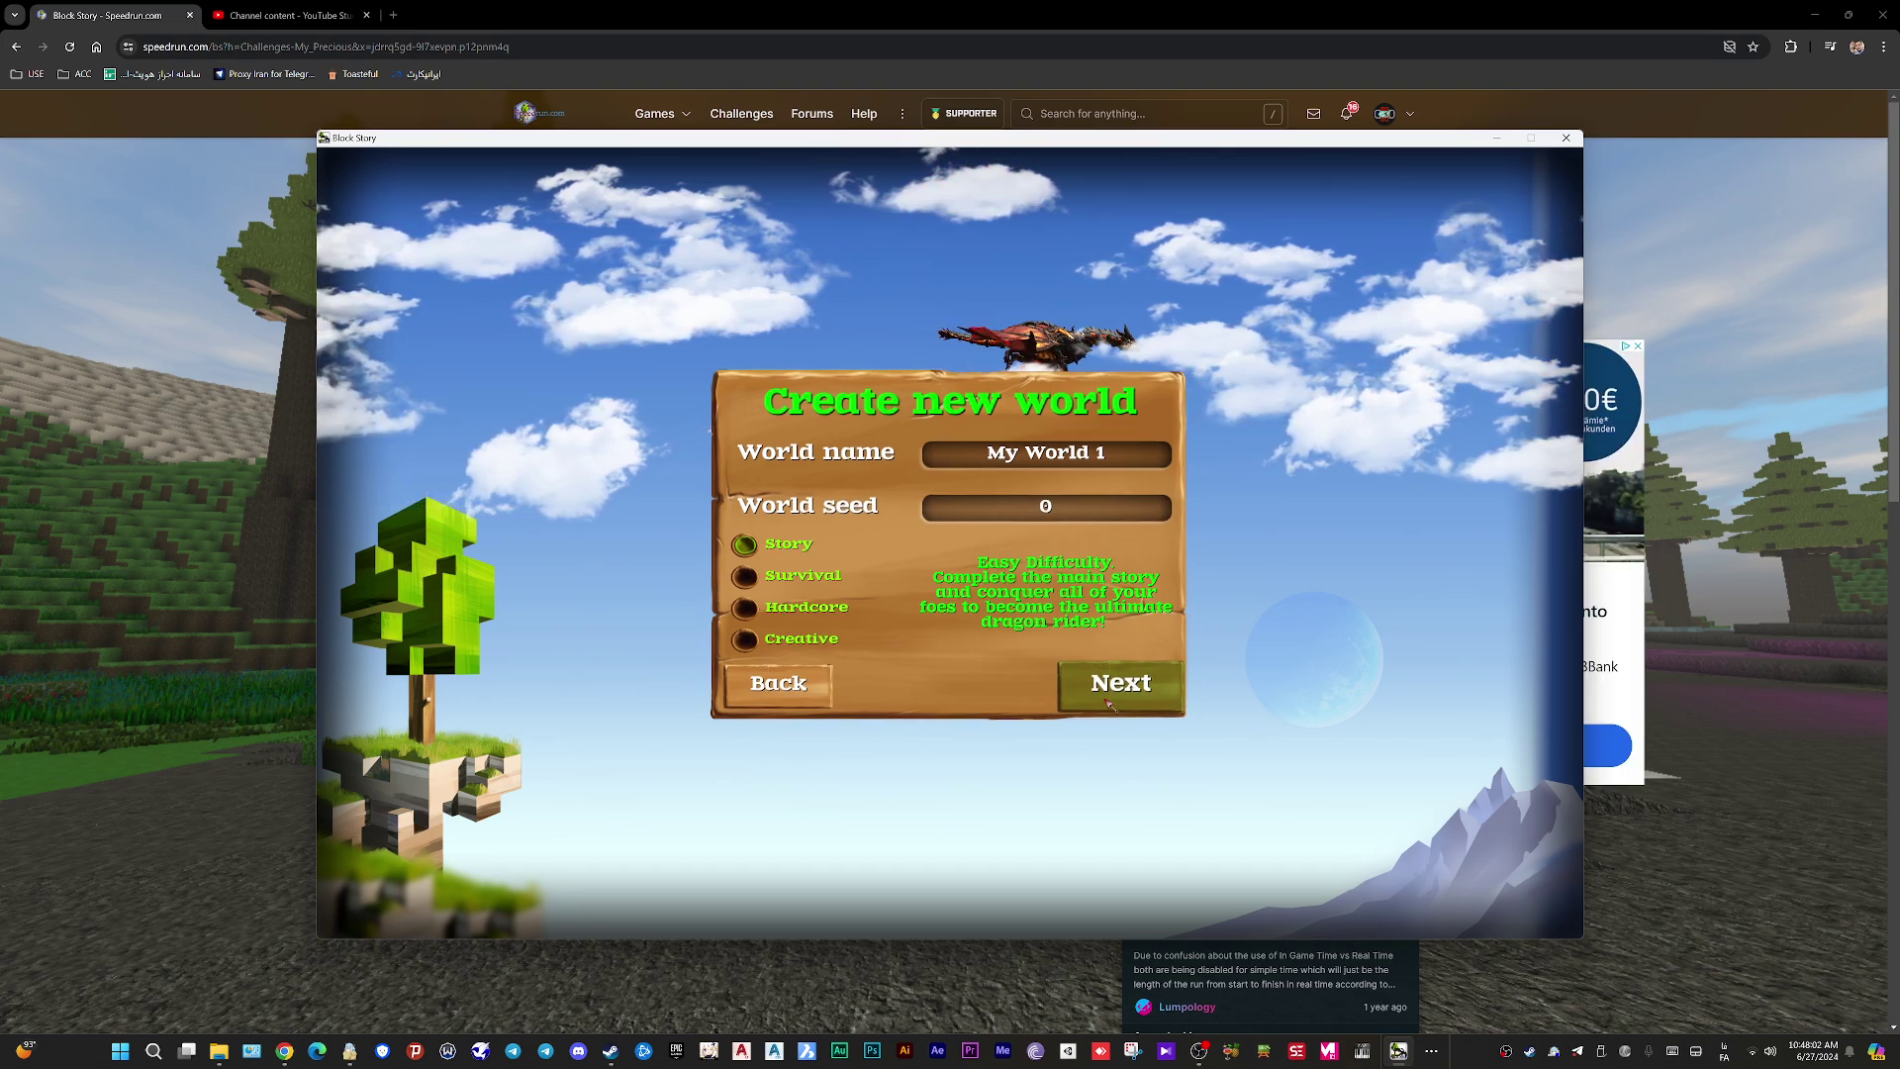
{"action": "left_click", "coordinate": [1120, 683]}
{"action": "left_click", "coordinate": [845, 475]}
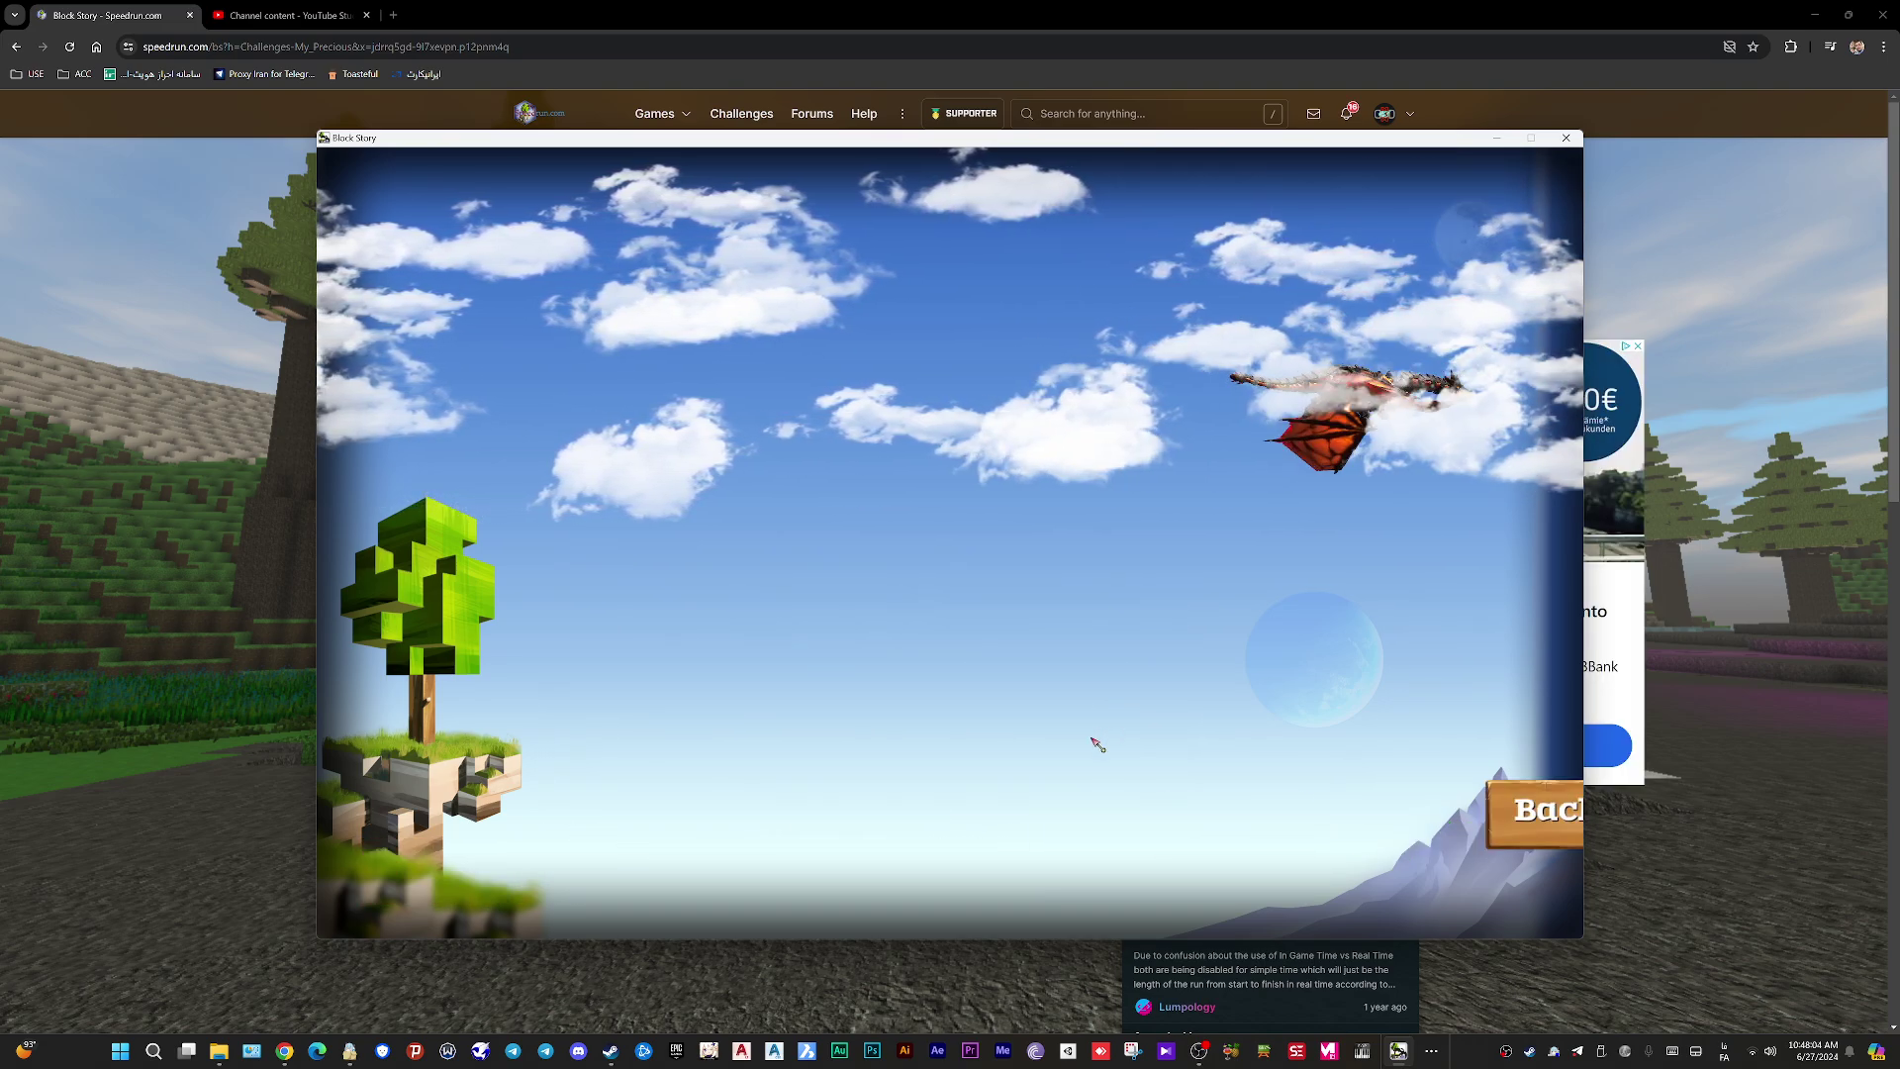
{"action": "left_click", "coordinate": [1082, 697]}
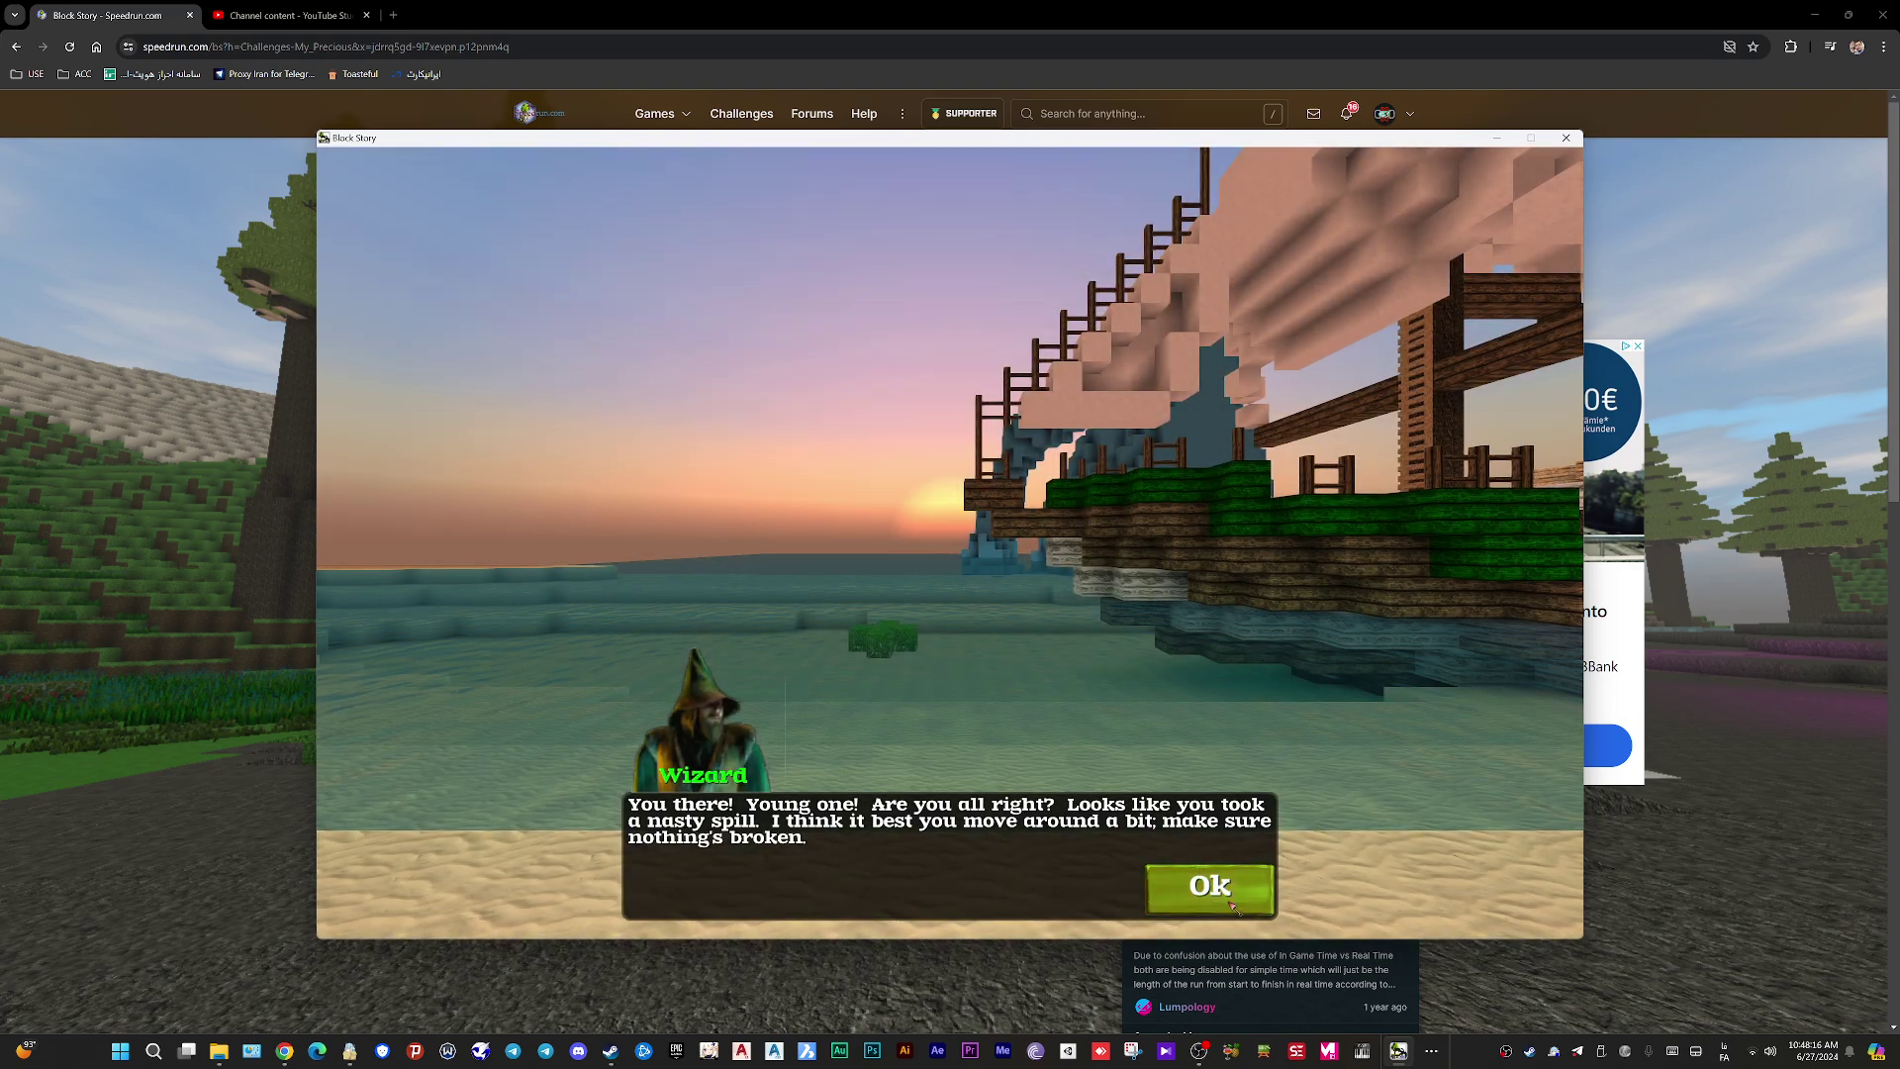
Step: Dismiss the wizard, walk to the safebox chest and open it, then quit to the main menu
{"action": "left_click", "coordinate": [1210, 886]}
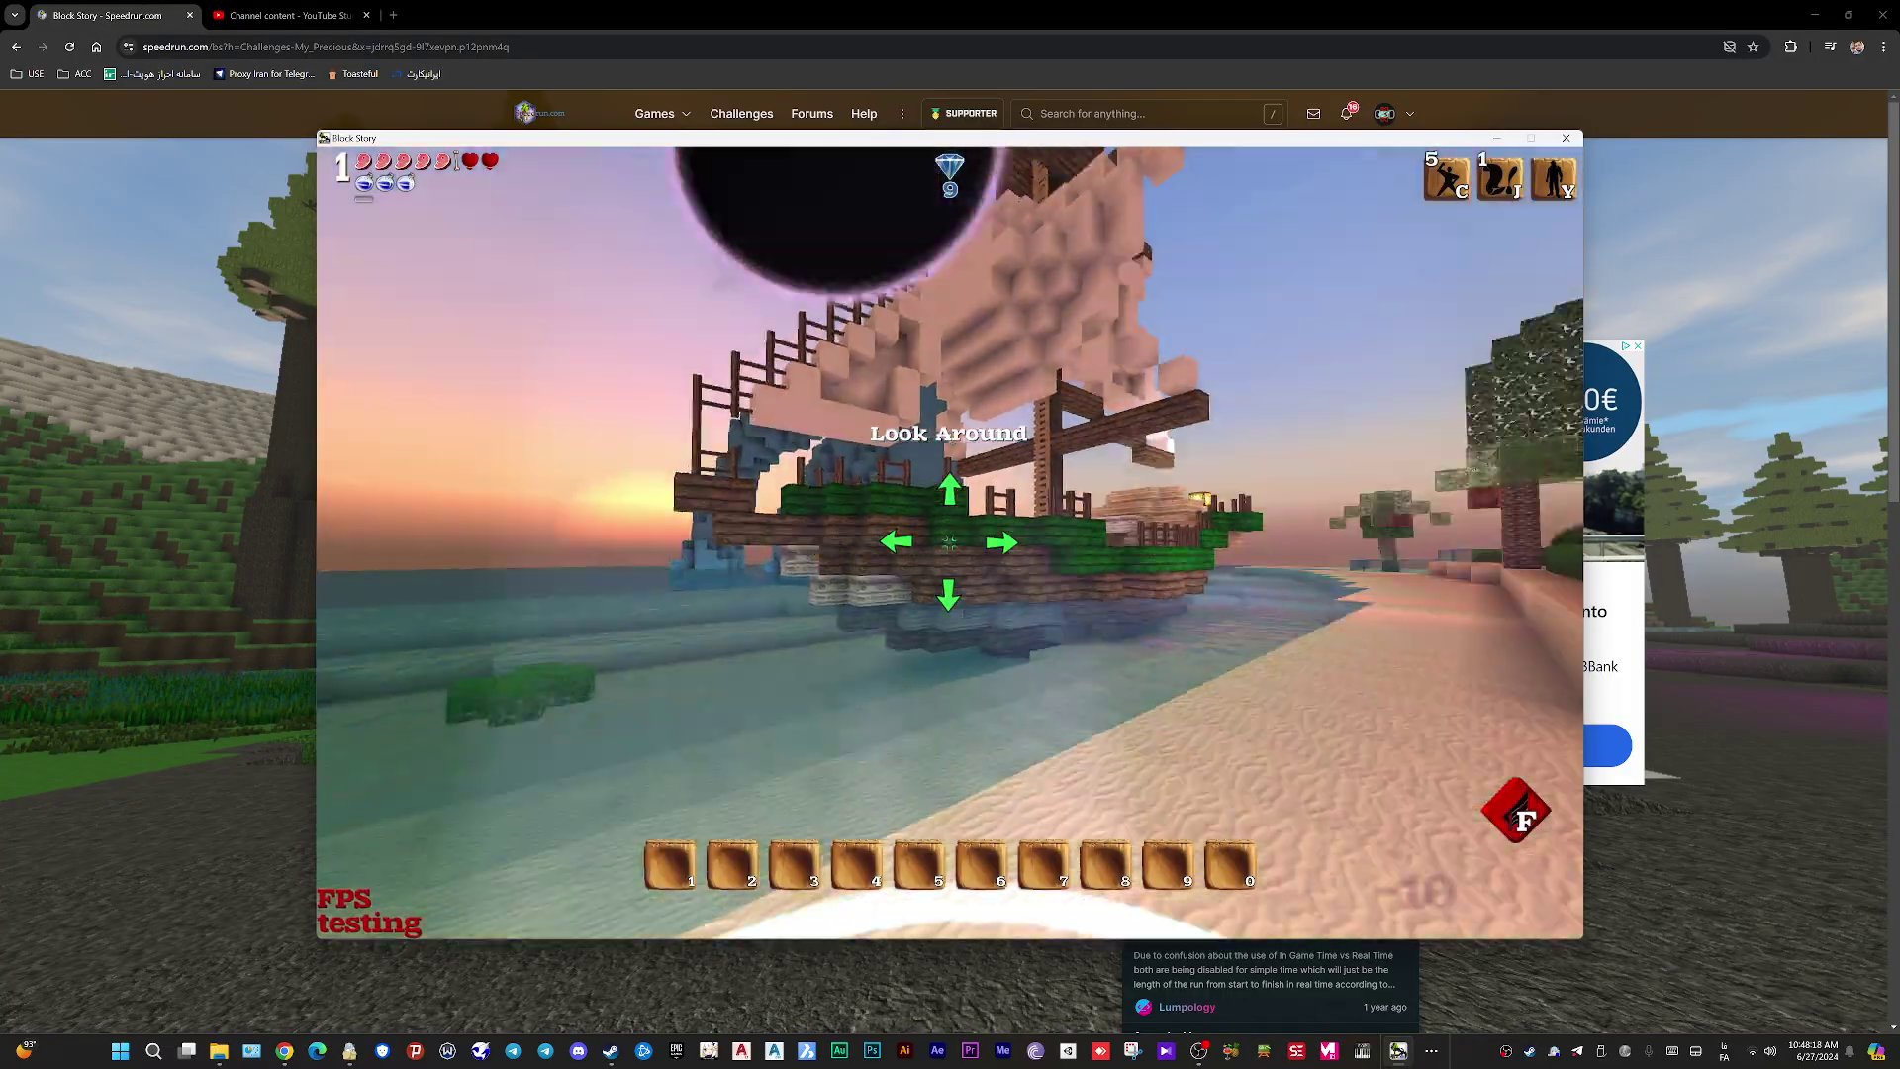
{"action": "key", "text": "w"}
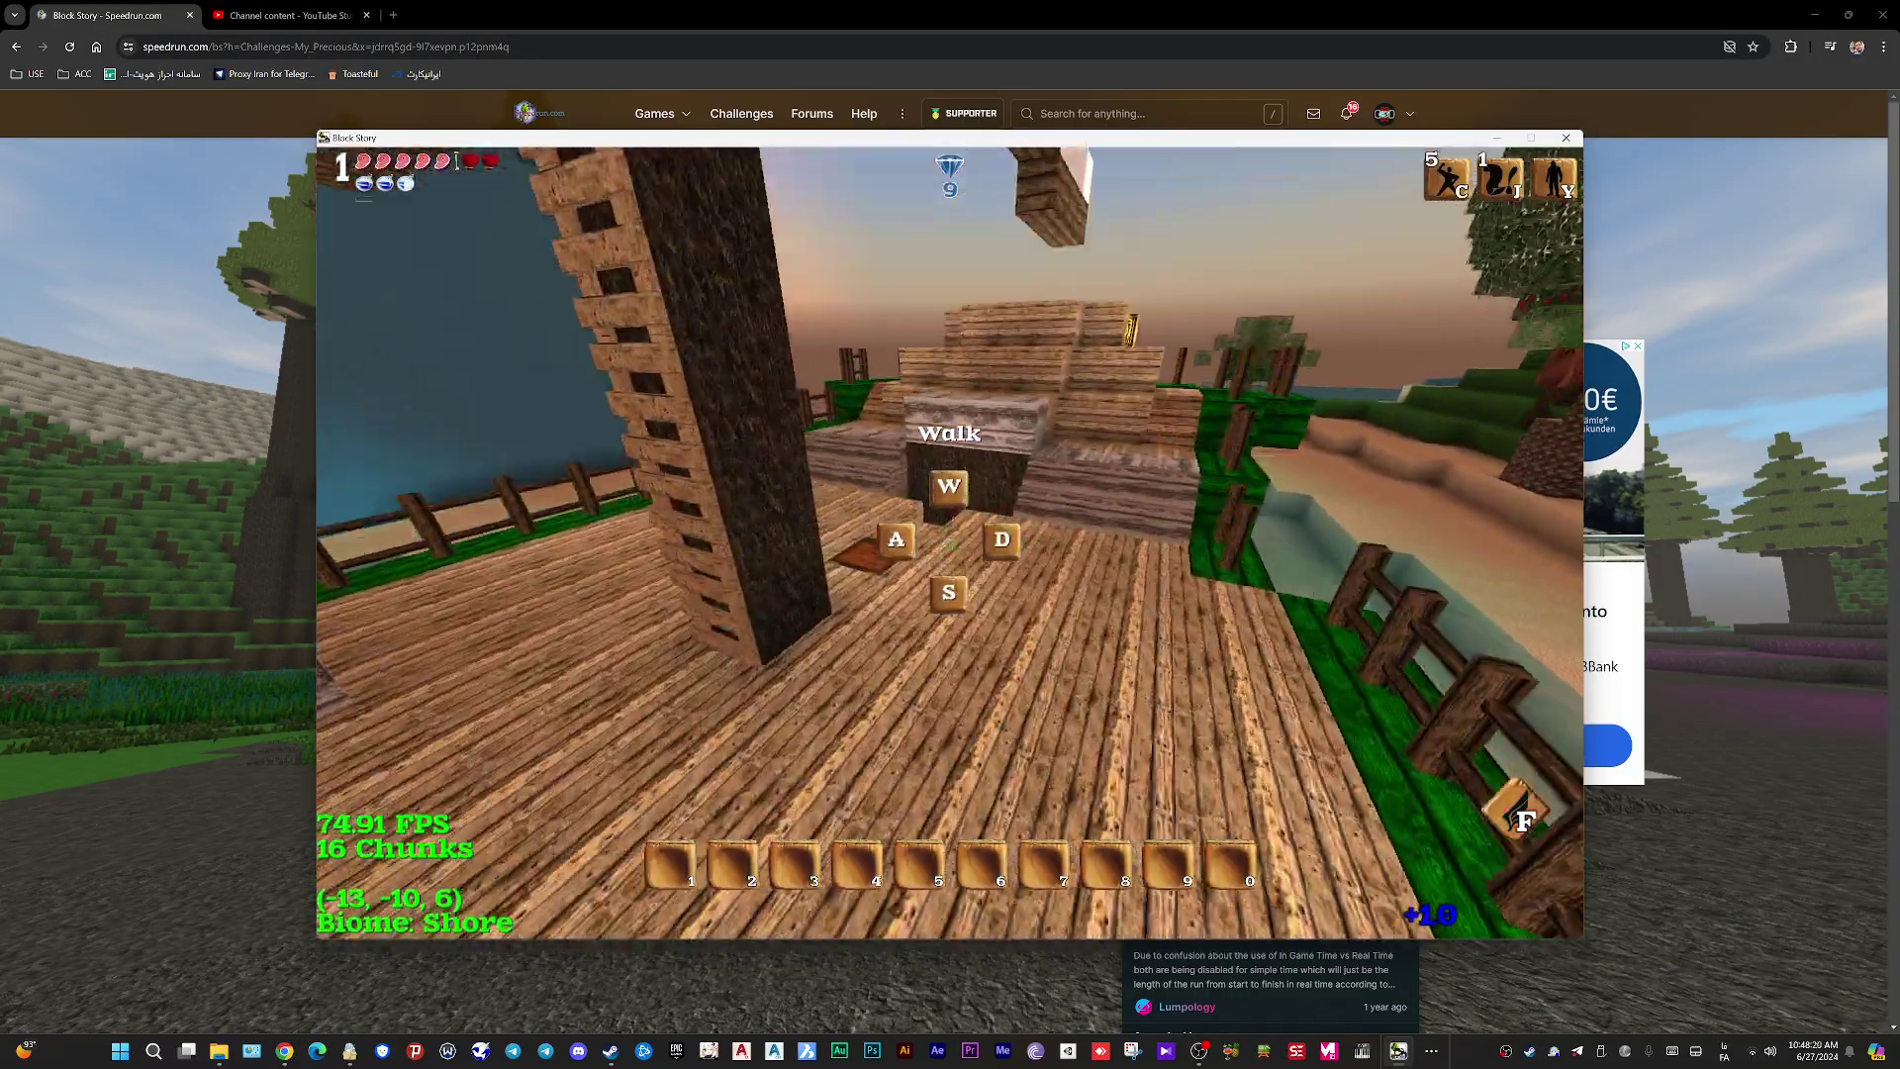
{"action": "key", "text": "w"}
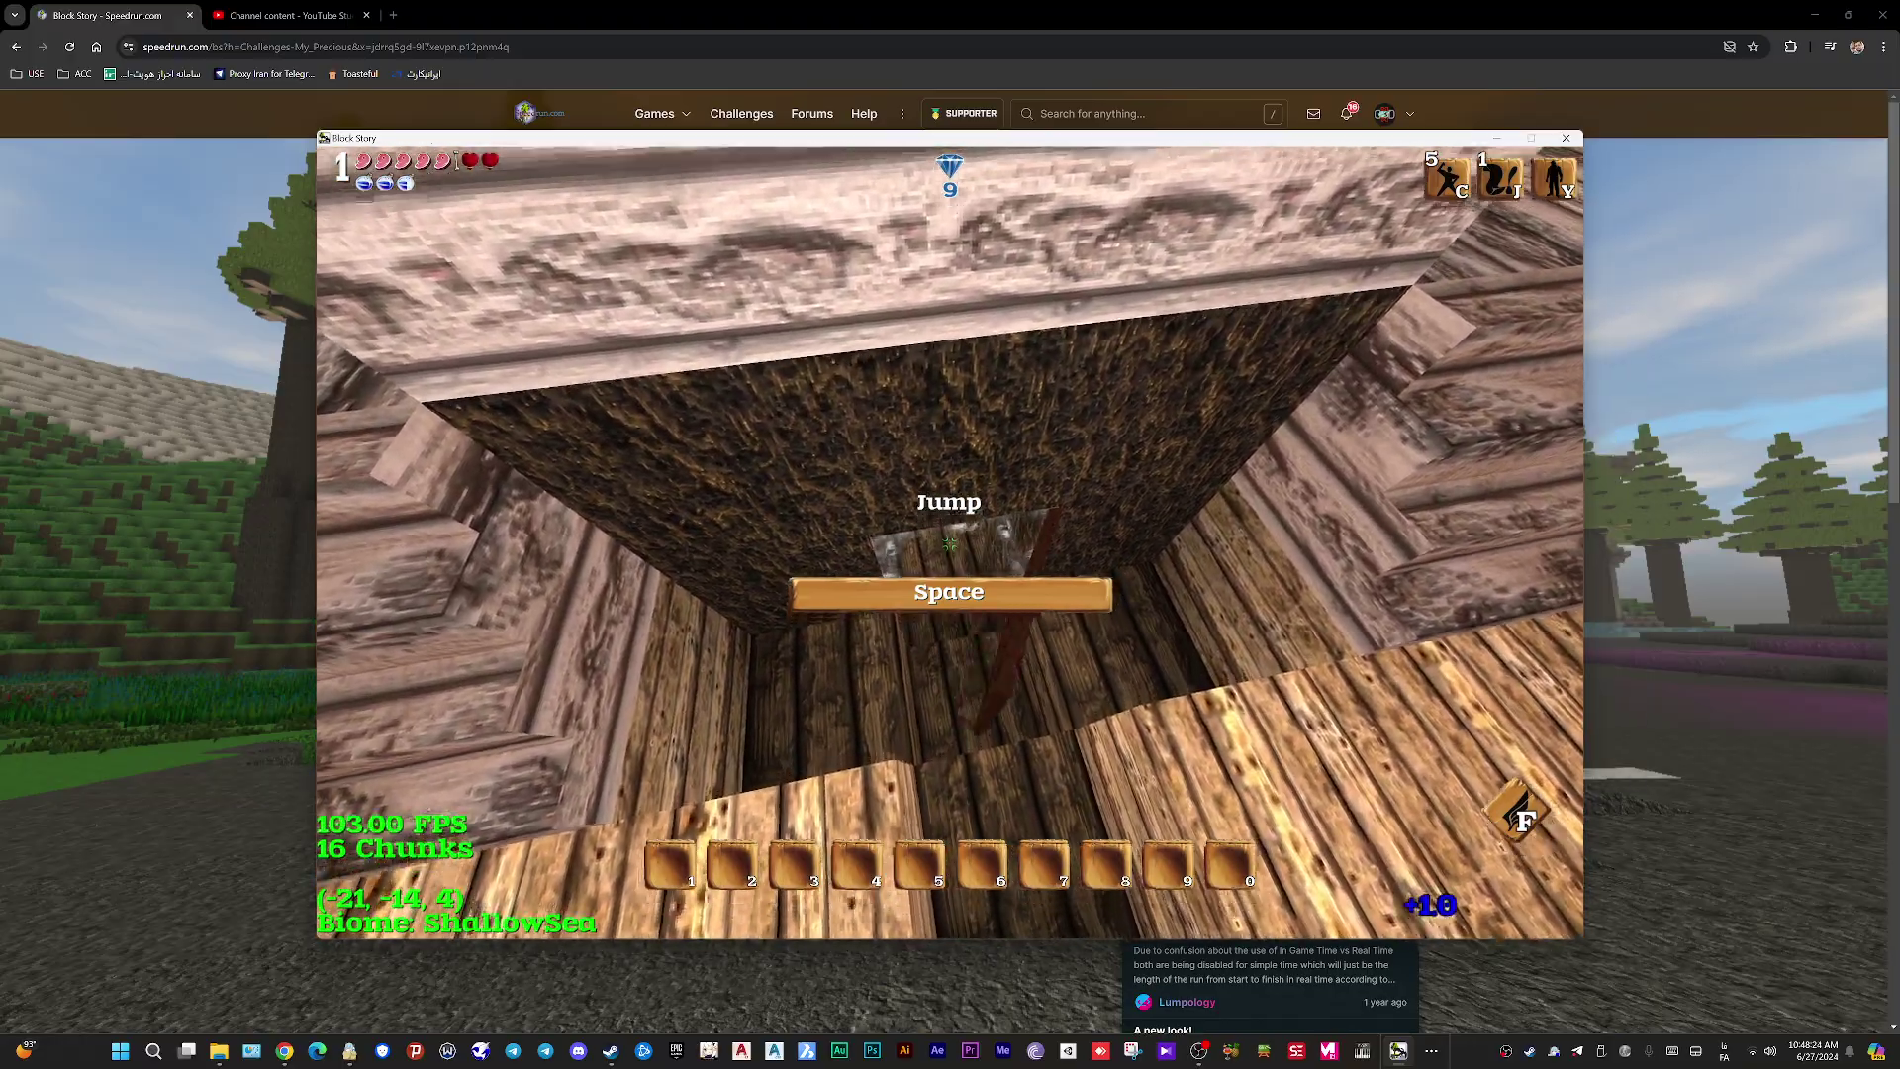
{"action": "key", "text": "w"}
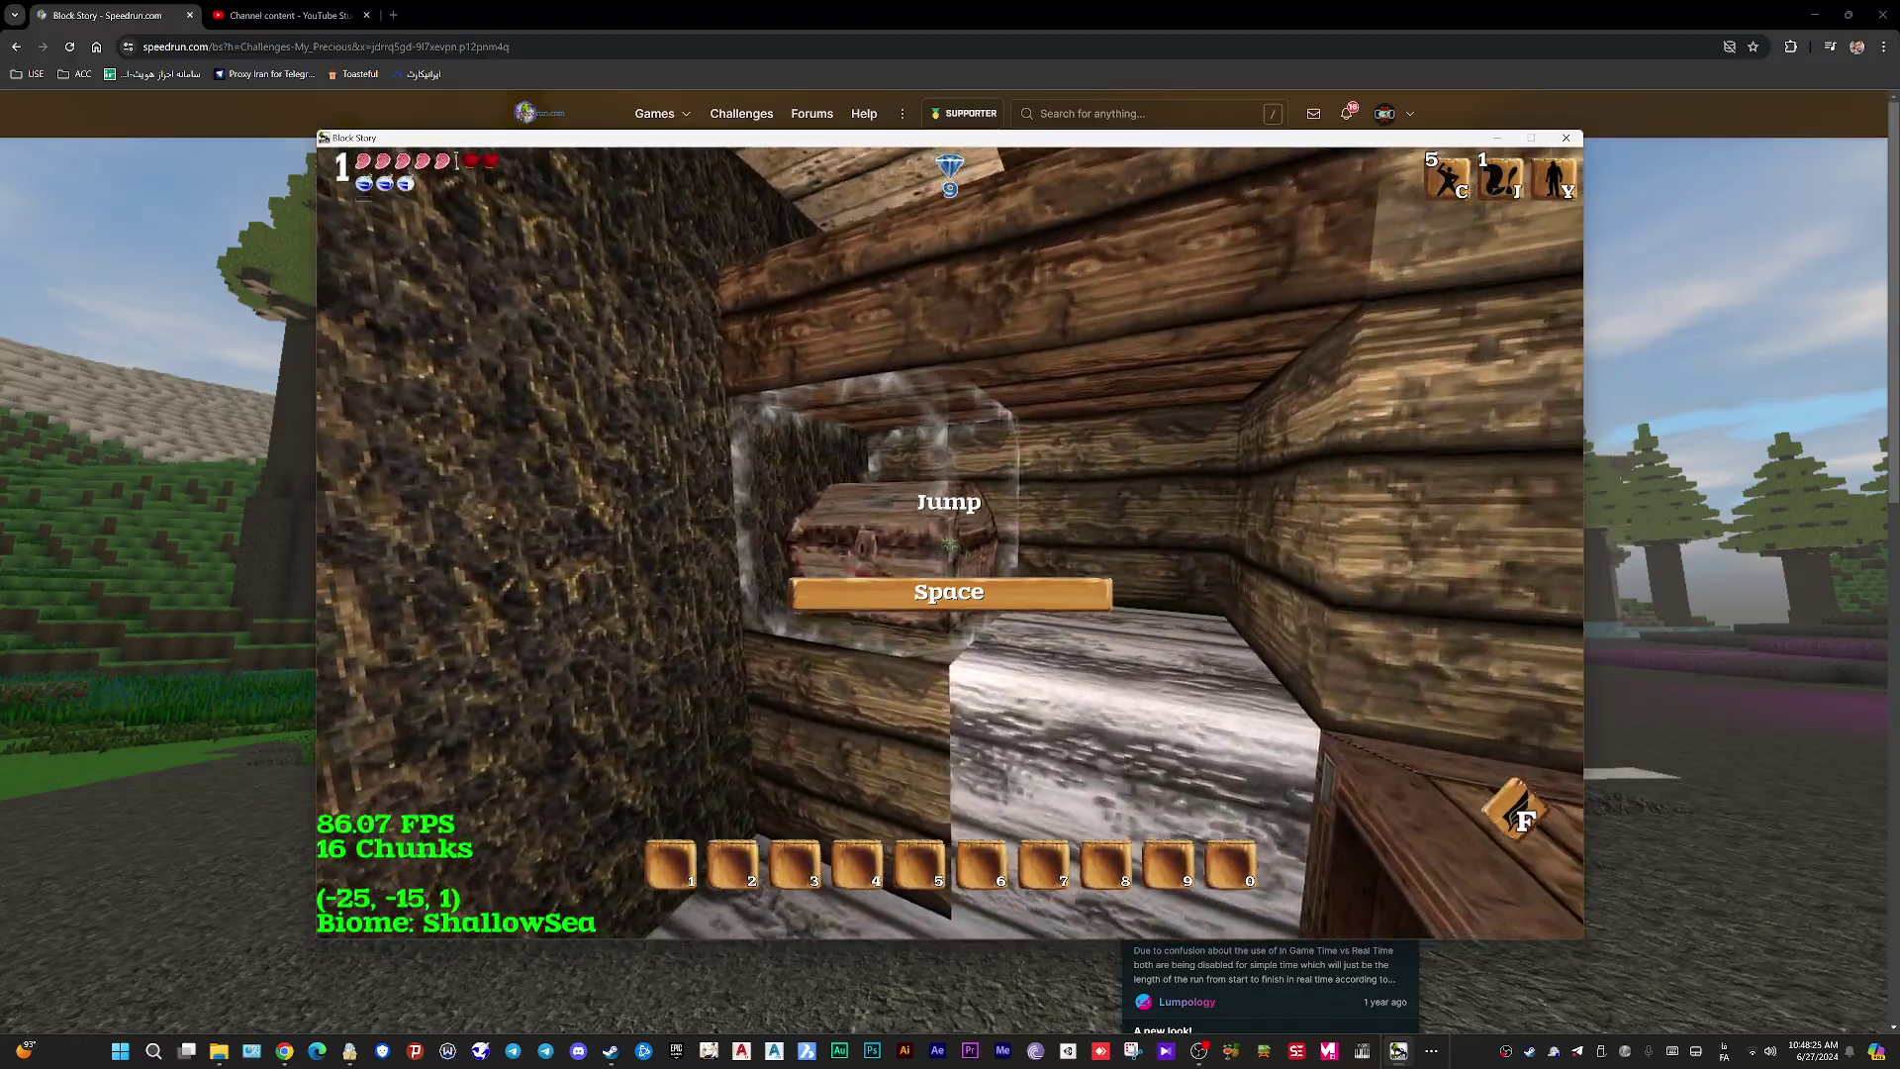
{"action": "right_click", "coordinate": [948, 544]}
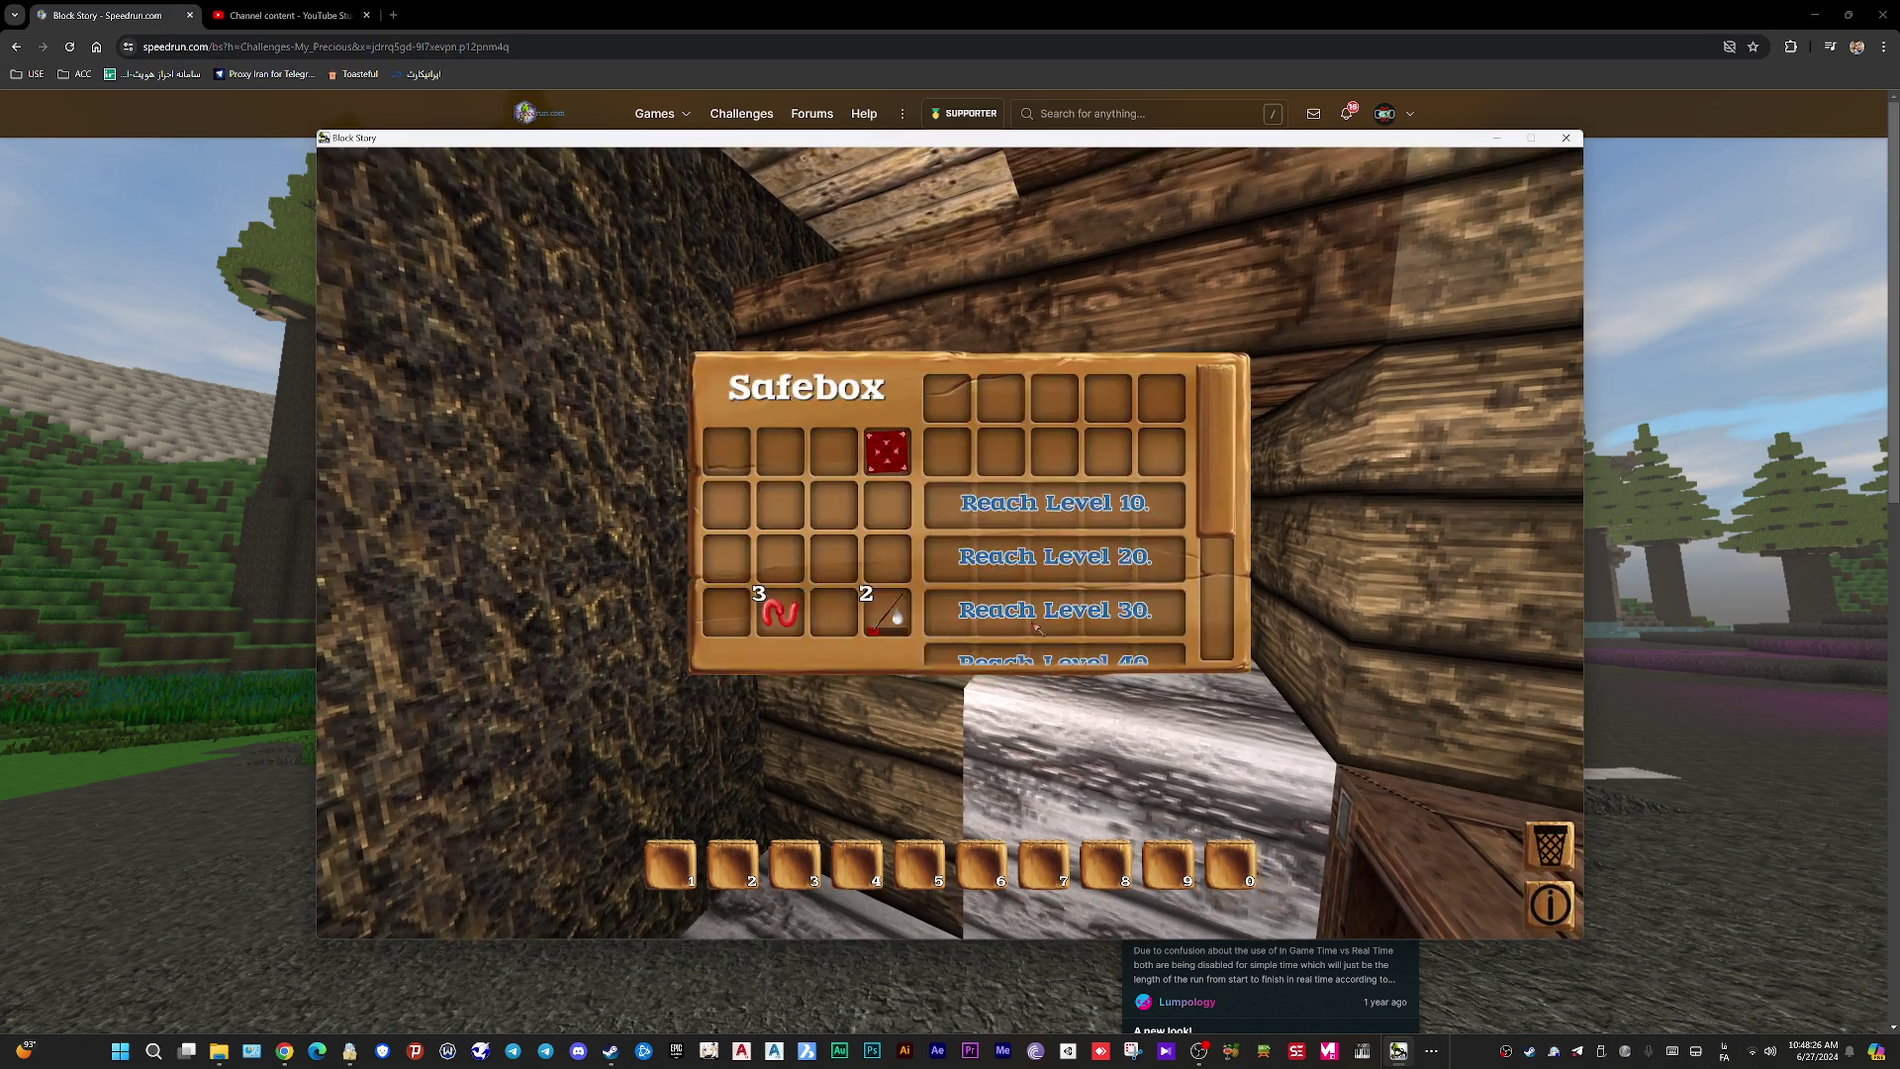
{"action": "key", "text": "Escape"}
{"action": "left_click", "coordinate": [969, 414]}
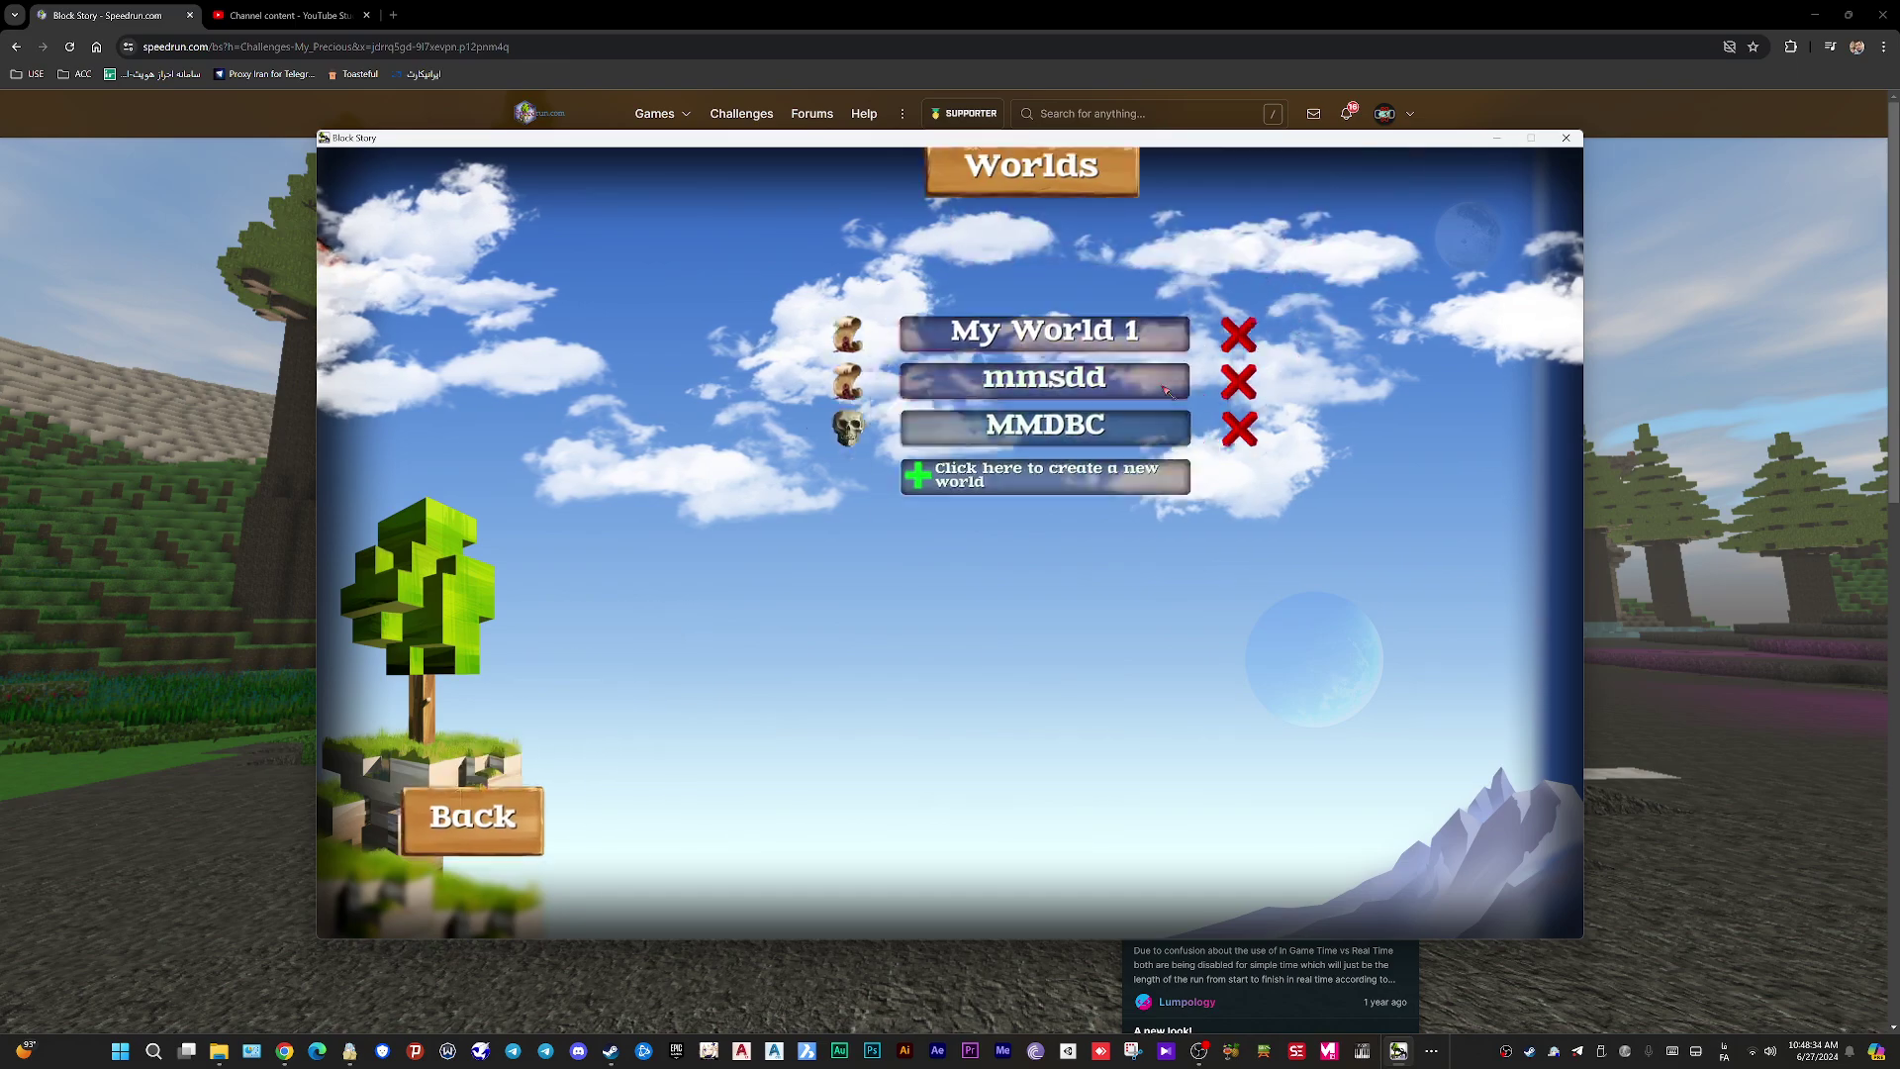
Step: Delete My World 1 and set up a new world with seed 0
{"action": "left_click", "coordinate": [1201, 373]}
{"action": "left_click", "coordinate": [1073, 614]}
{"action": "left_click", "coordinate": [1003, 476]}
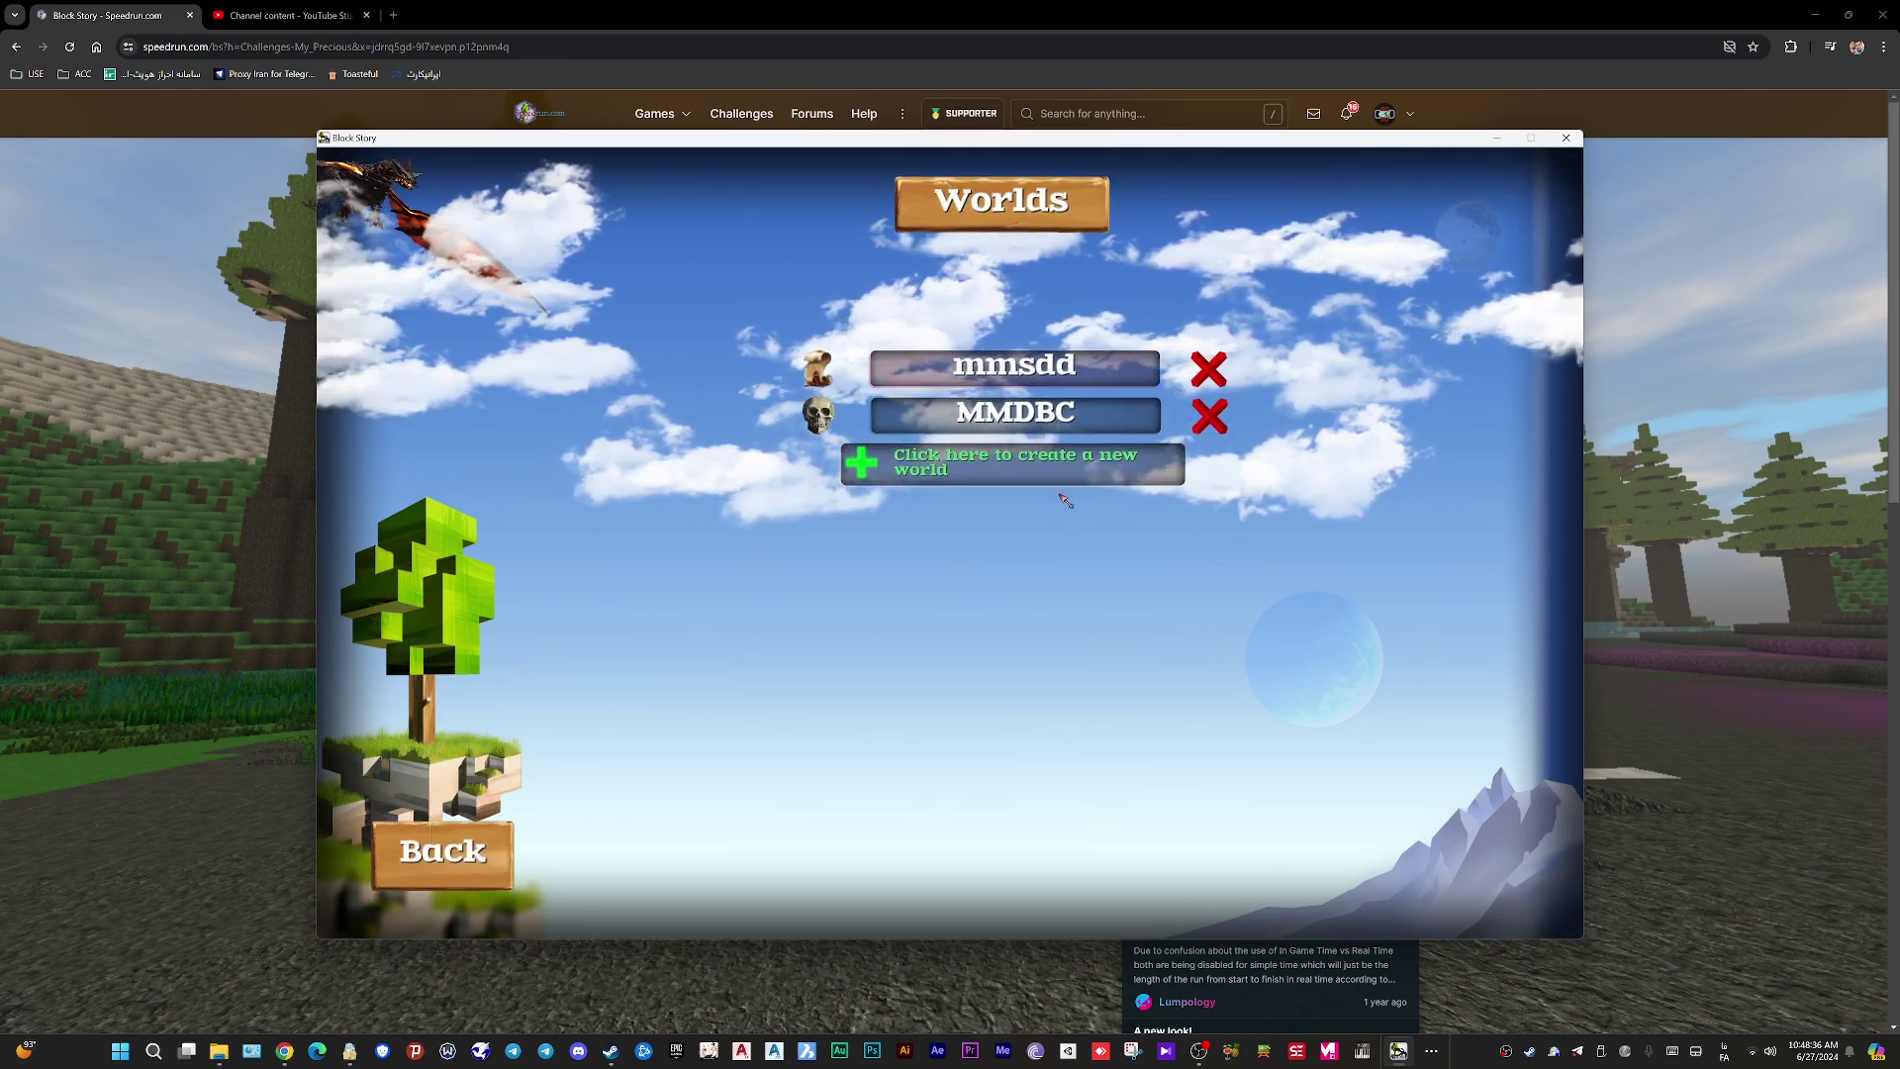
{"action": "left_click", "coordinate": [1159, 505]}
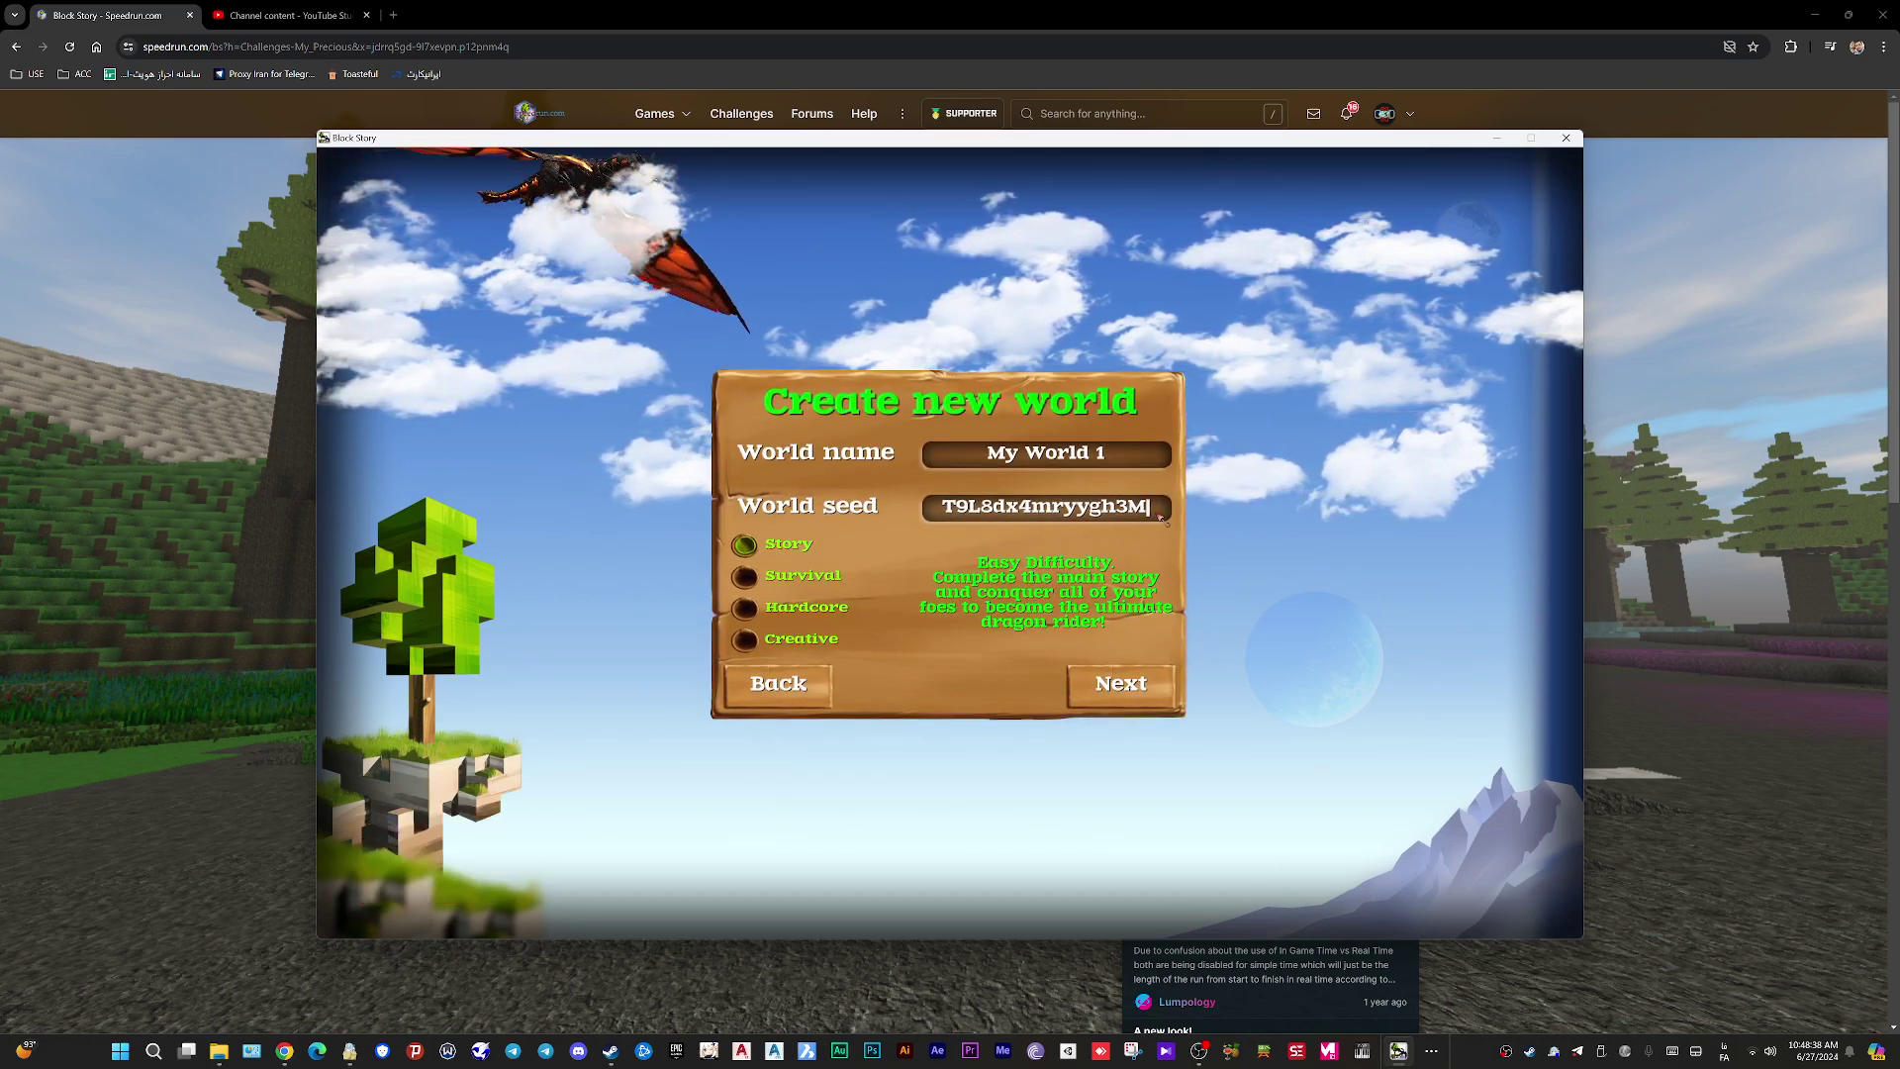
{"action": "key", "text": "BackSpace"}
{"action": "key", "text": "BackSpace"}
{"action": "key", "text": "BackSpace"}
{"action": "type", "text": "0"}
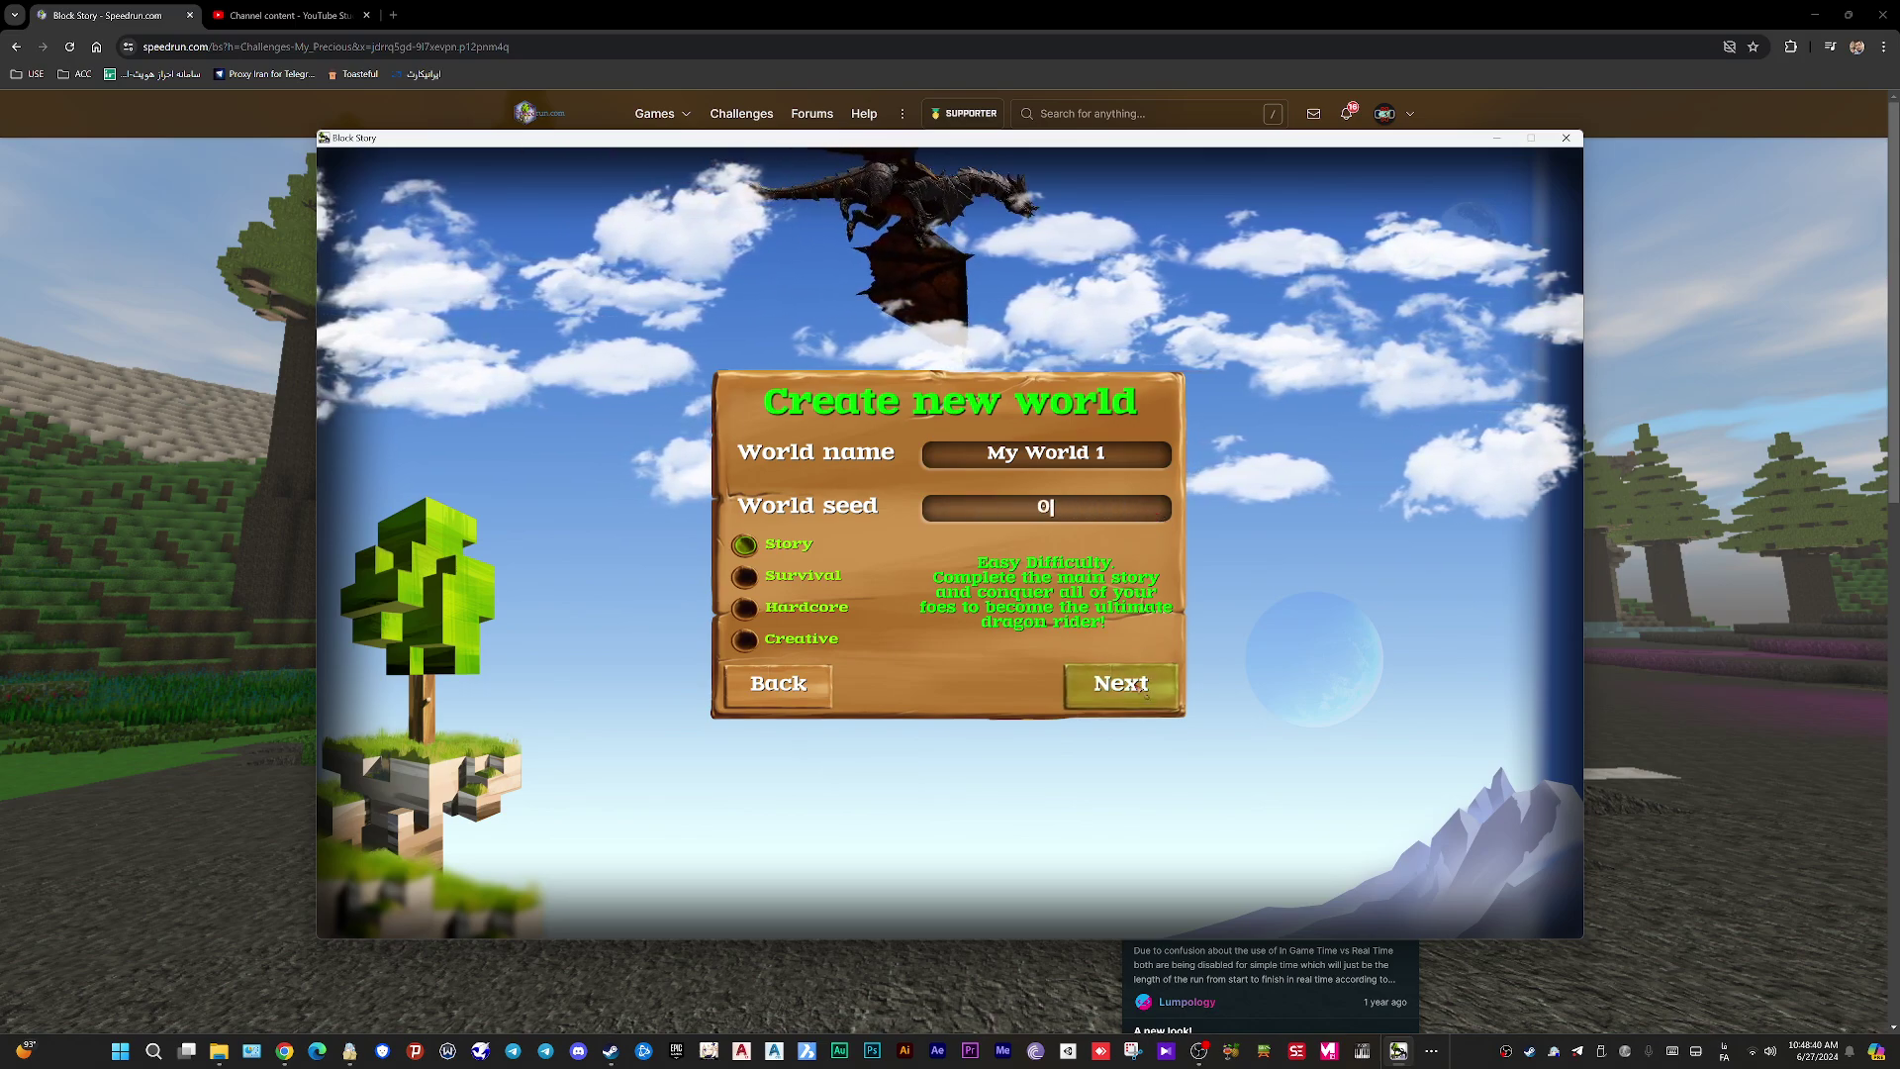
{"action": "key", "text": "Return"}
Step: Delete the old Block Story character, create a new one and load the world
{"action": "left_click", "coordinate": [1209, 383]}
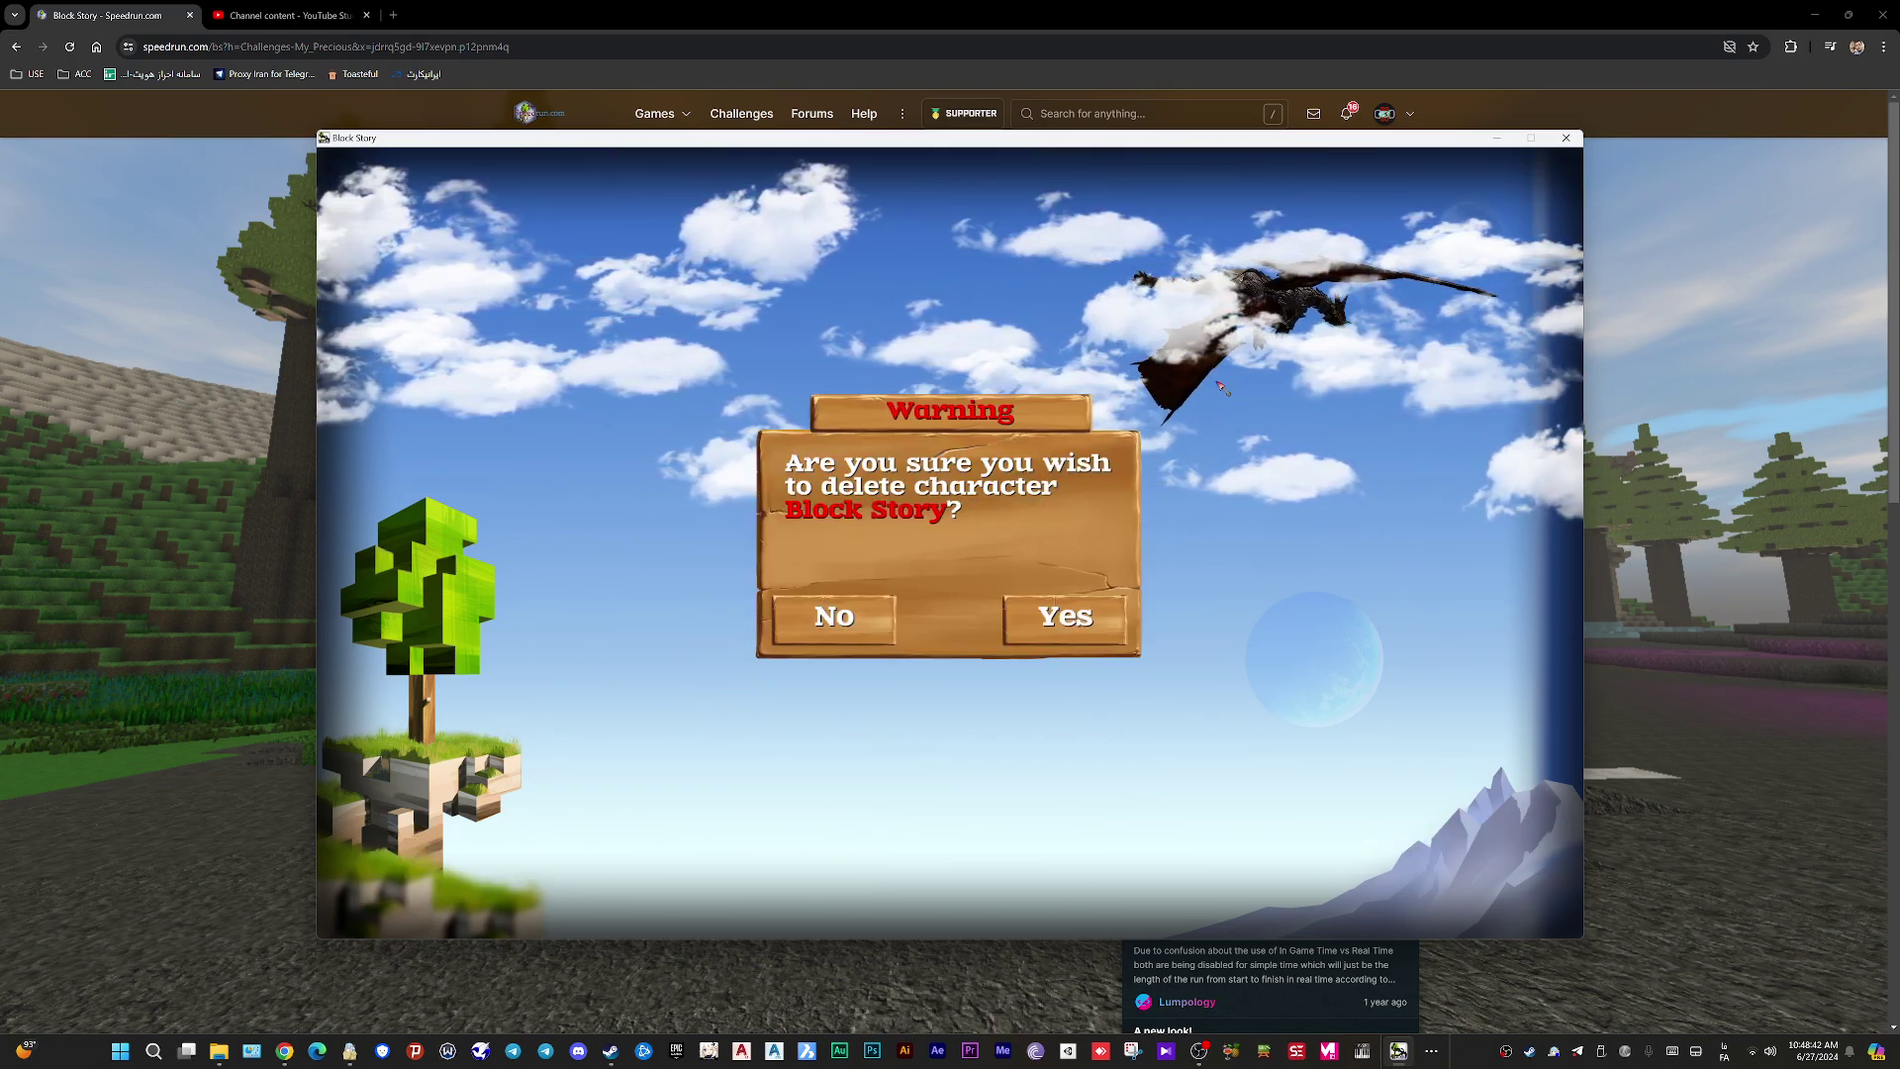
{"action": "left_click", "coordinate": [1060, 615]}
{"action": "left_click", "coordinate": [997, 475]}
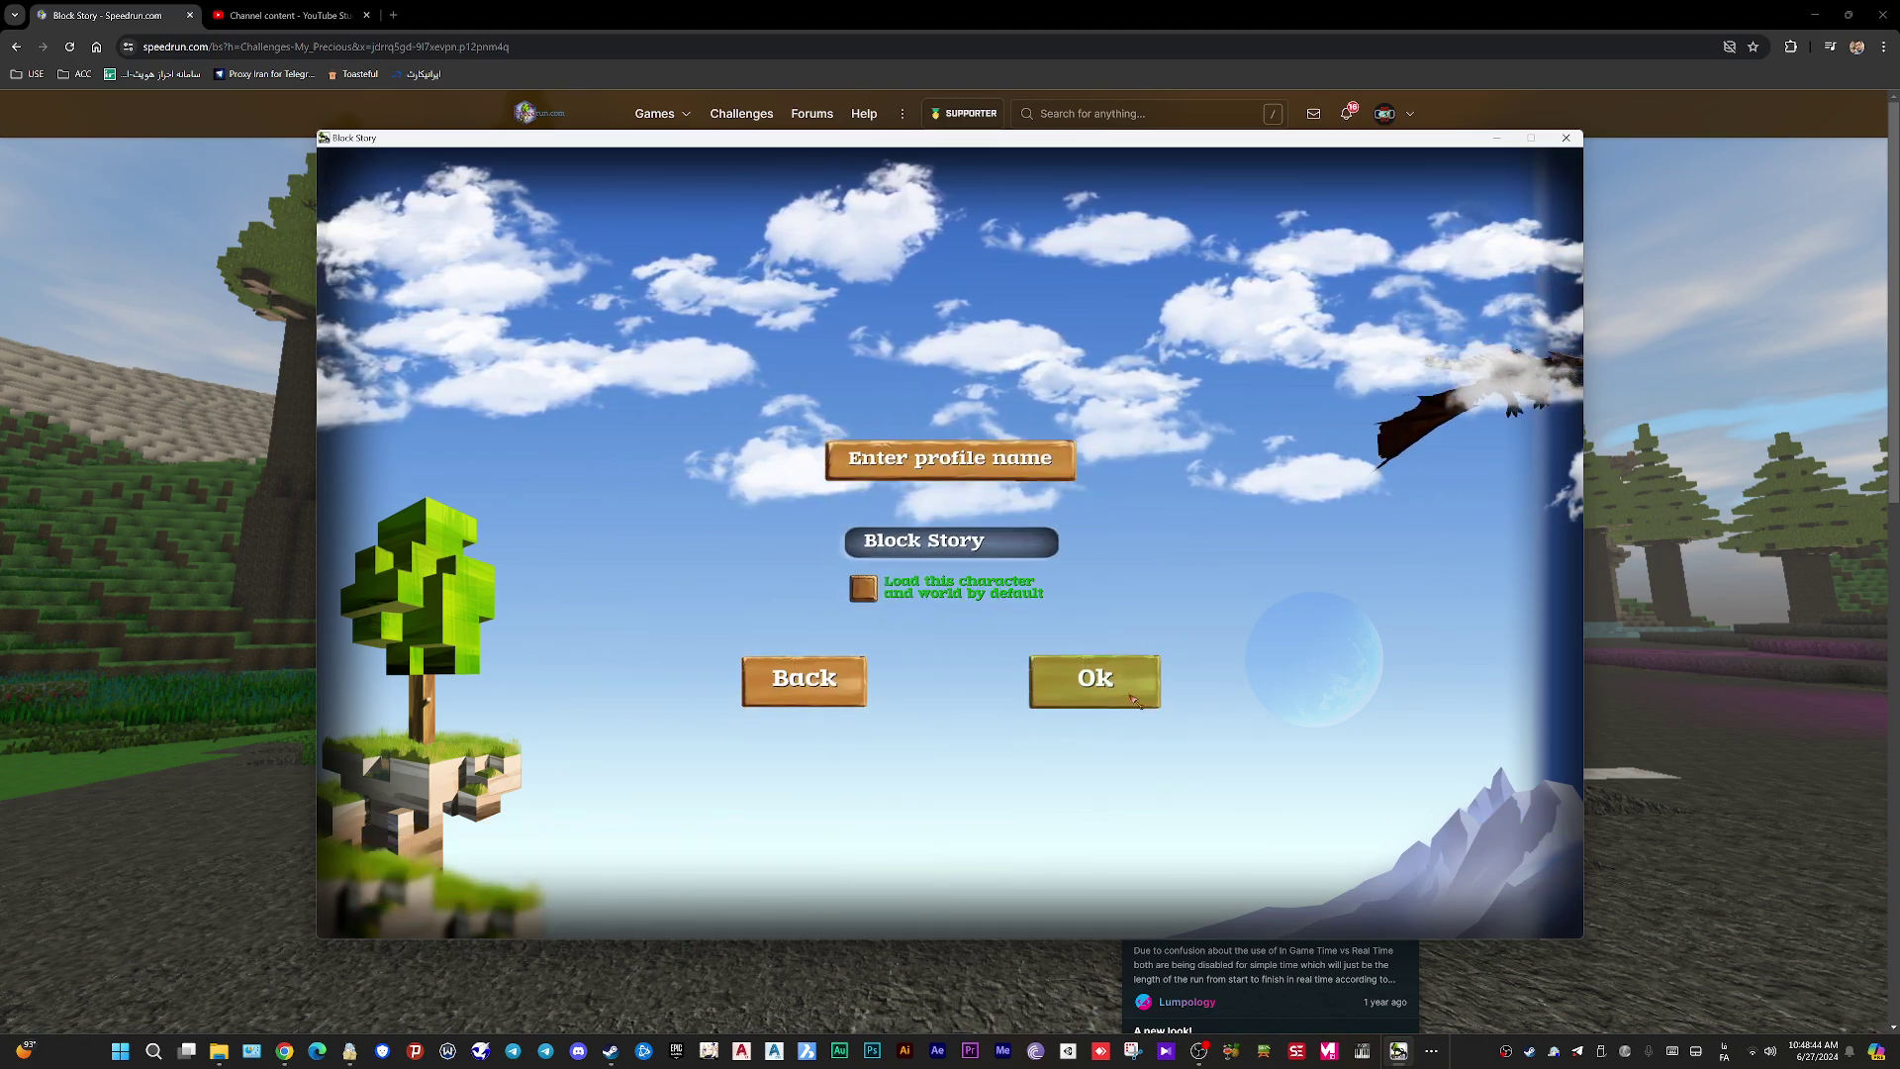
{"action": "left_click", "coordinate": [1095, 683]}
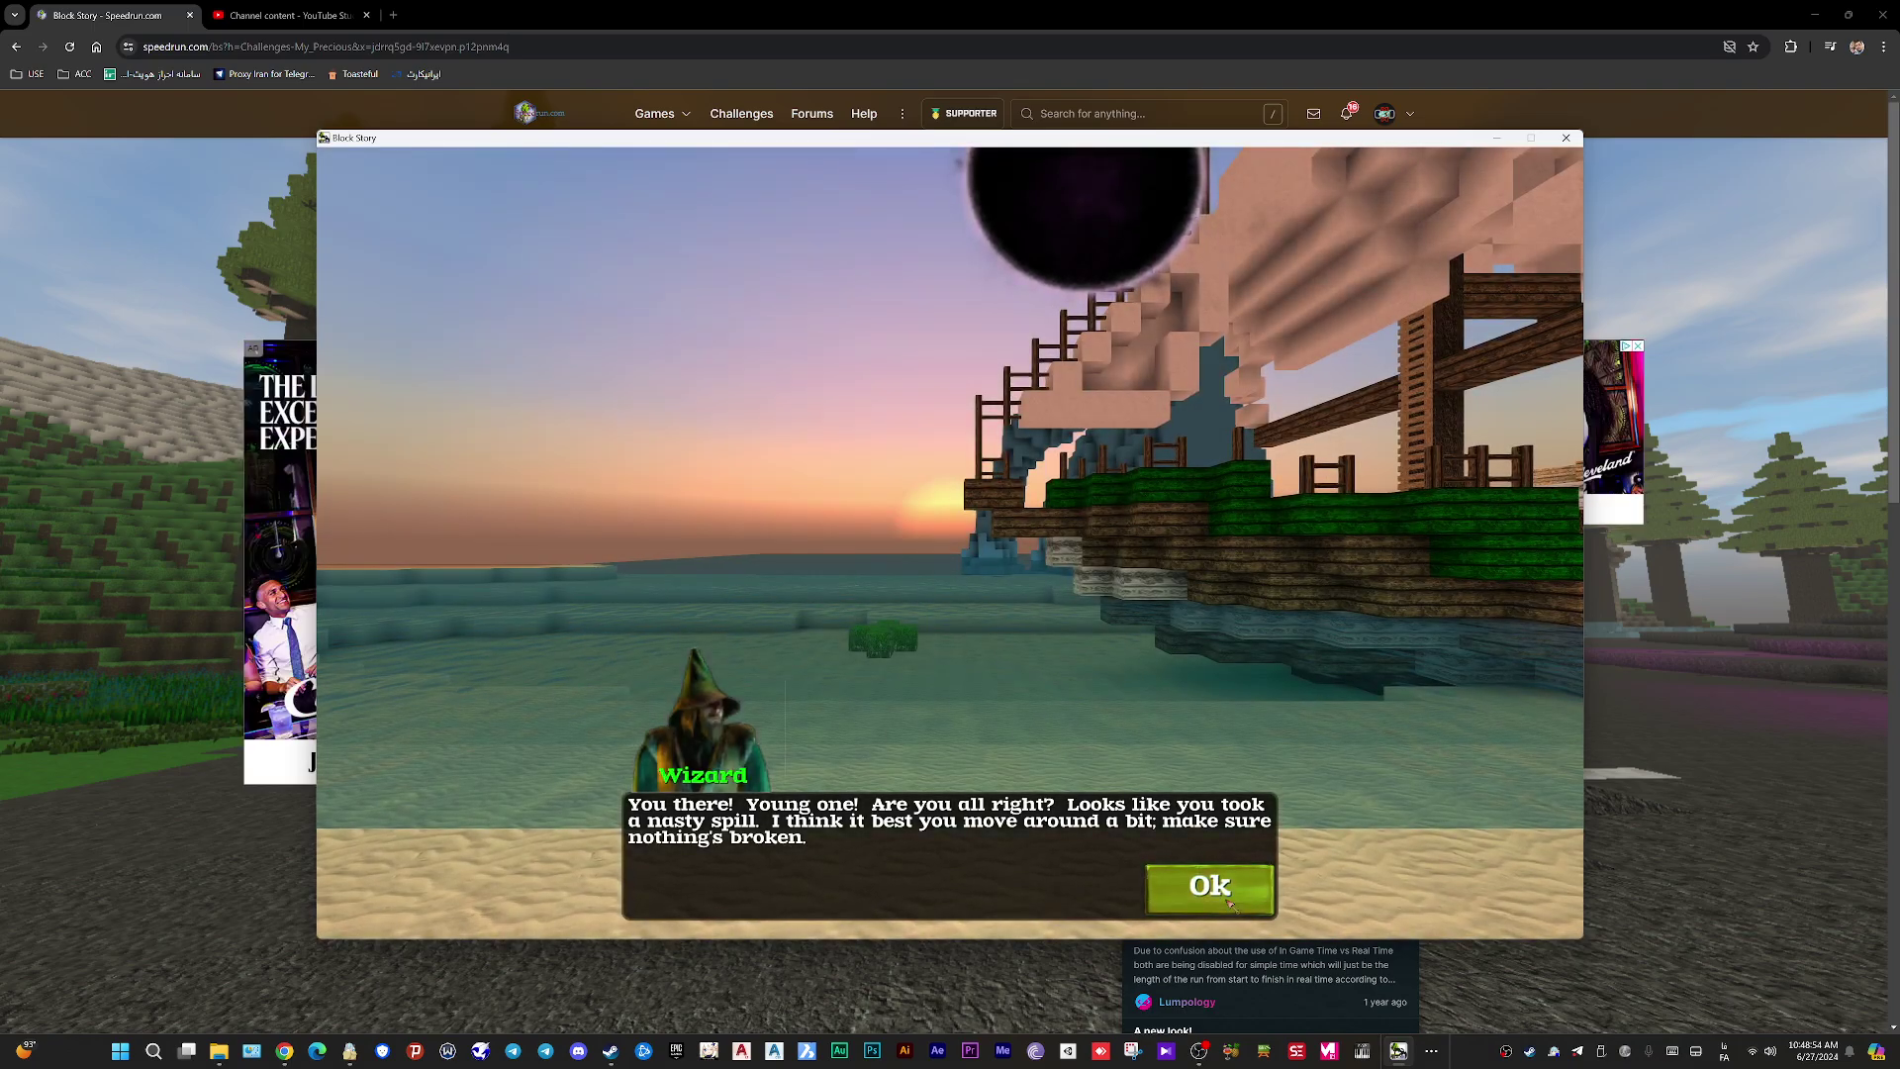
Step: Dismiss the wizard, drop through the floor hole, open the safebox, then save and quit
{"action": "left_click", "coordinate": [1209, 886]}
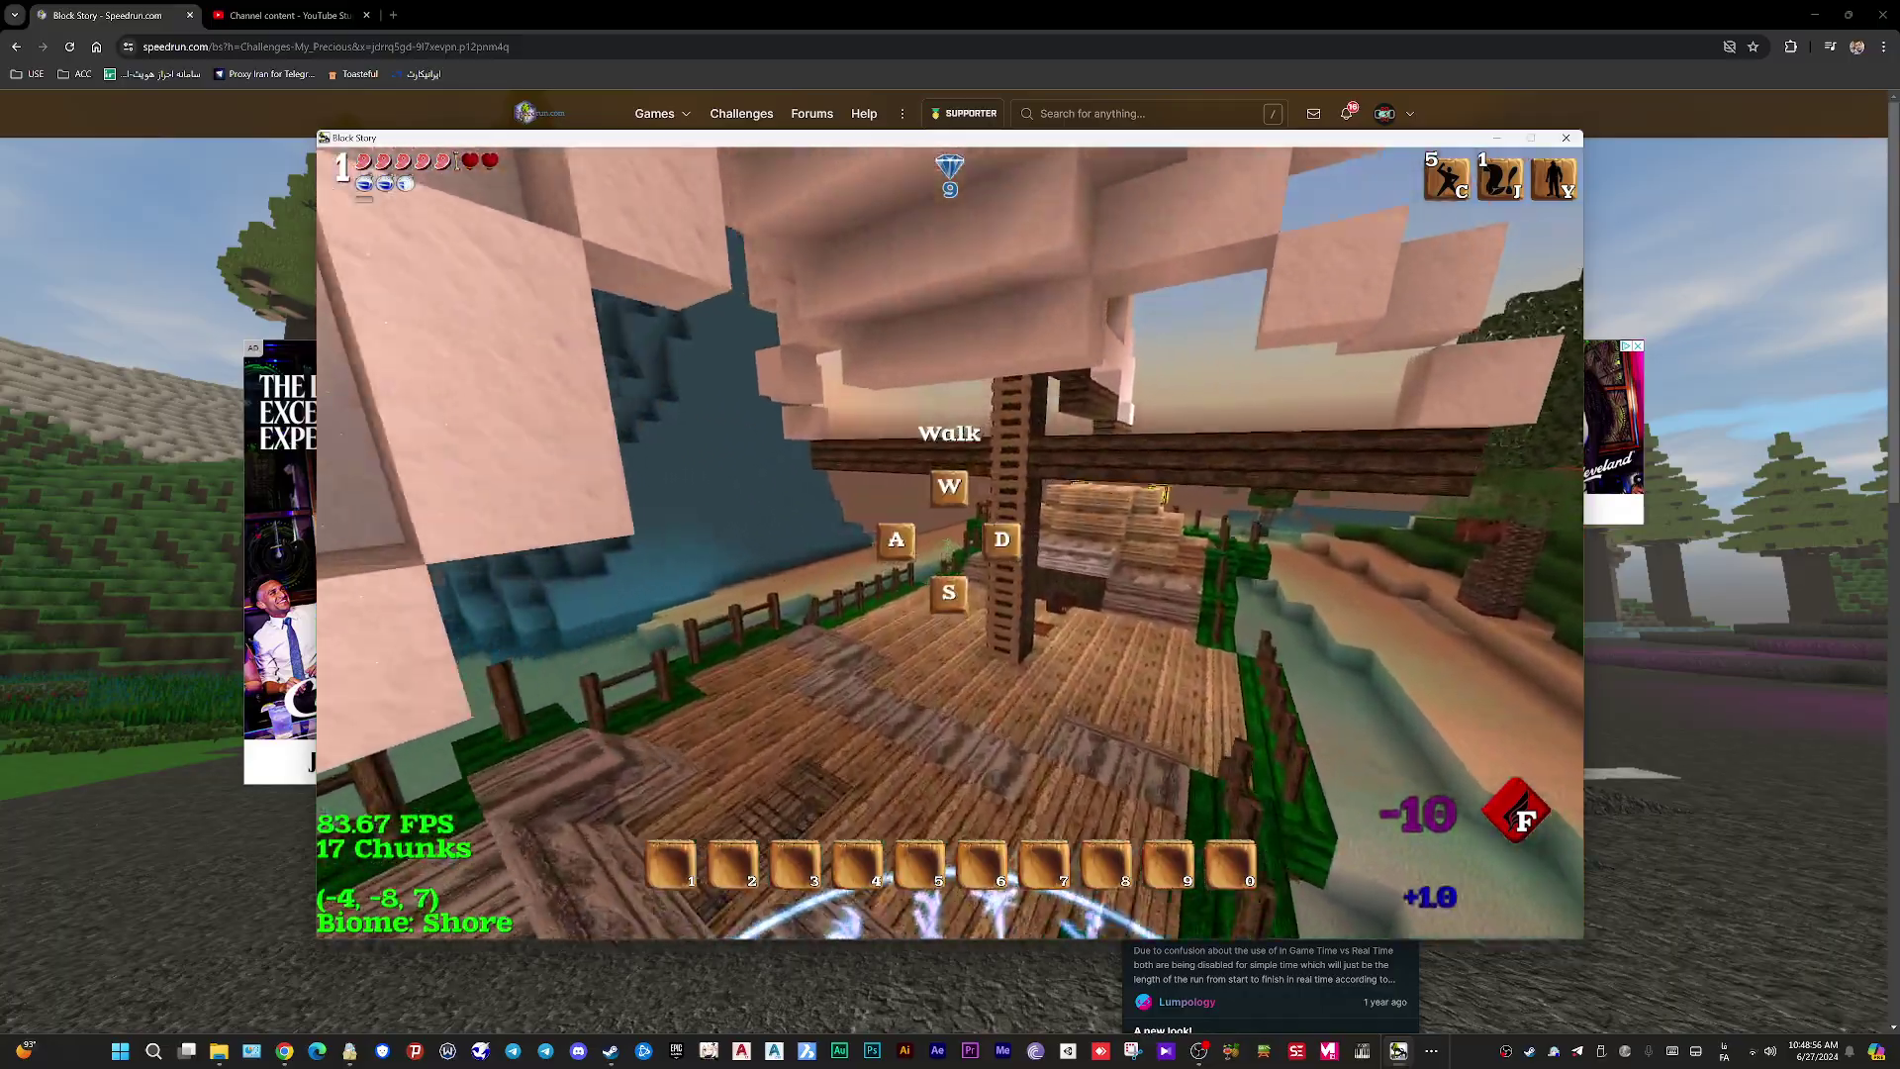
{"action": "key", "text": "w"}
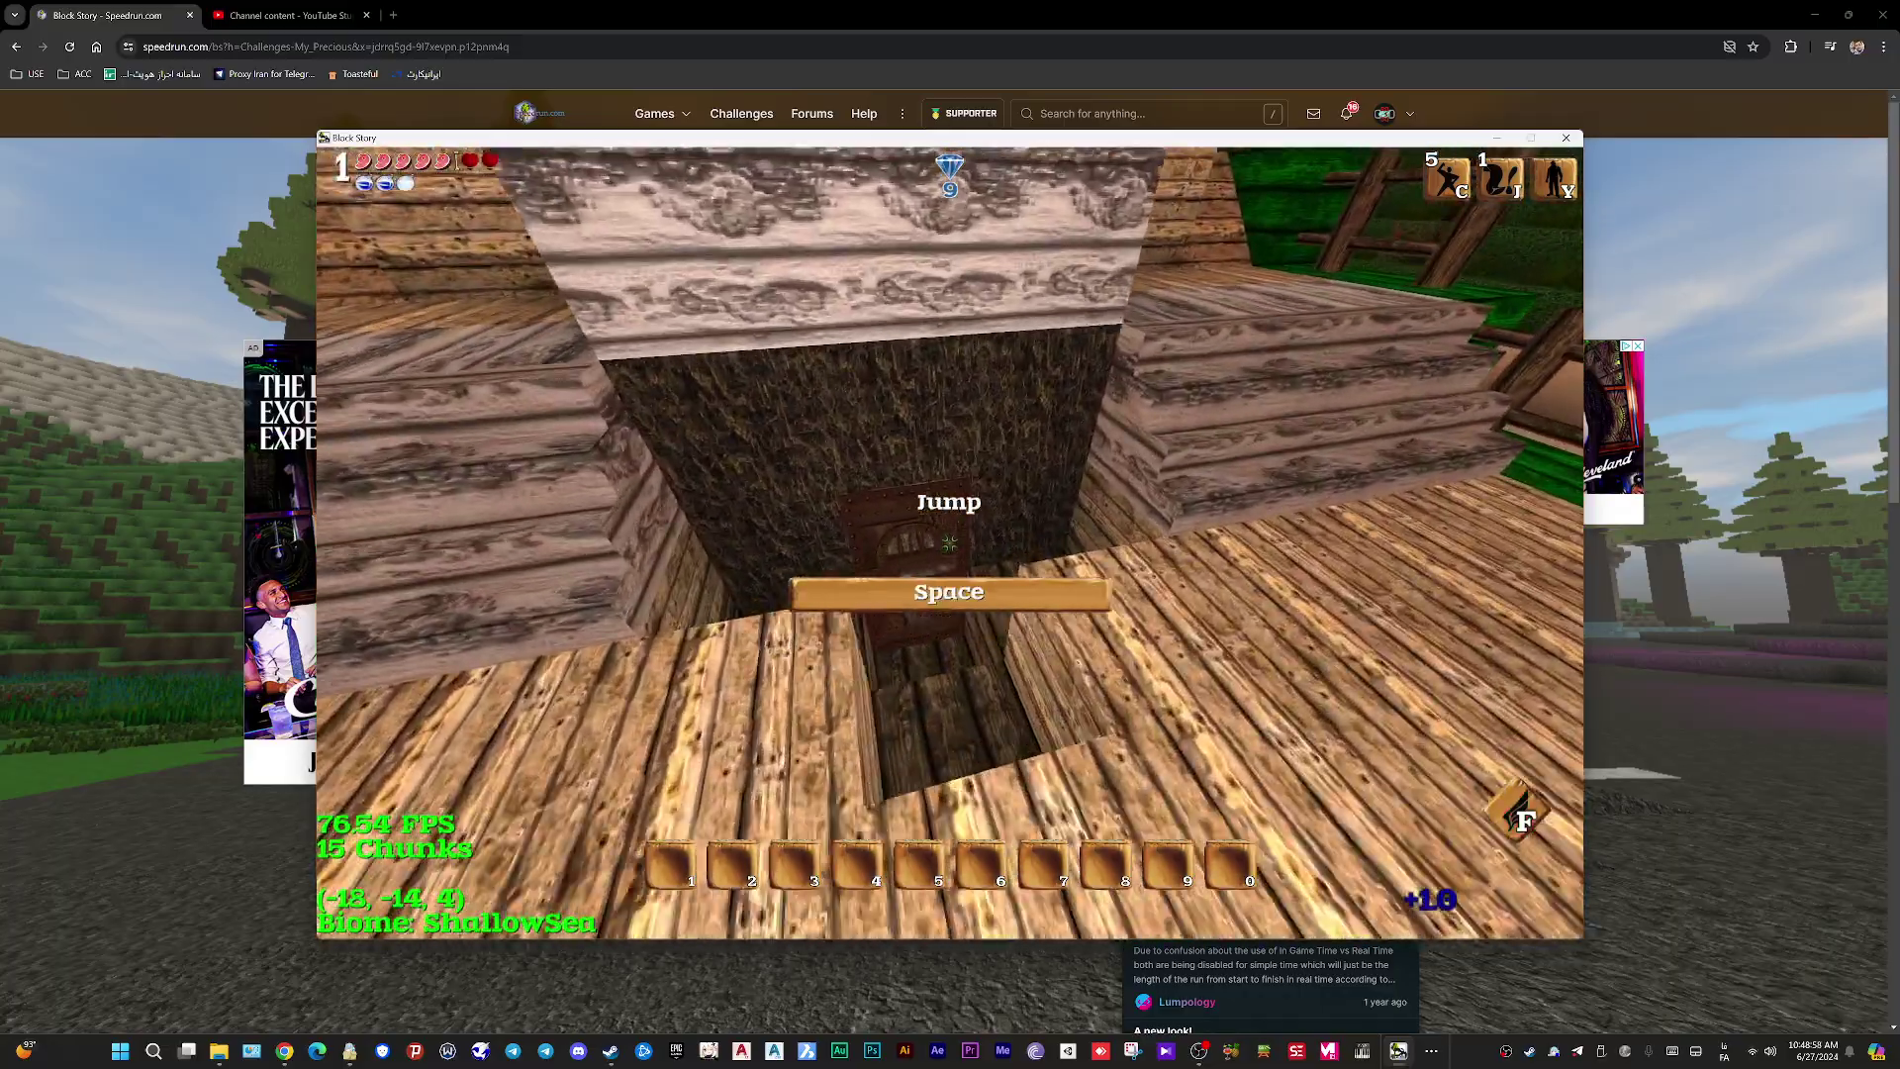
{"action": "key", "text": "w"}
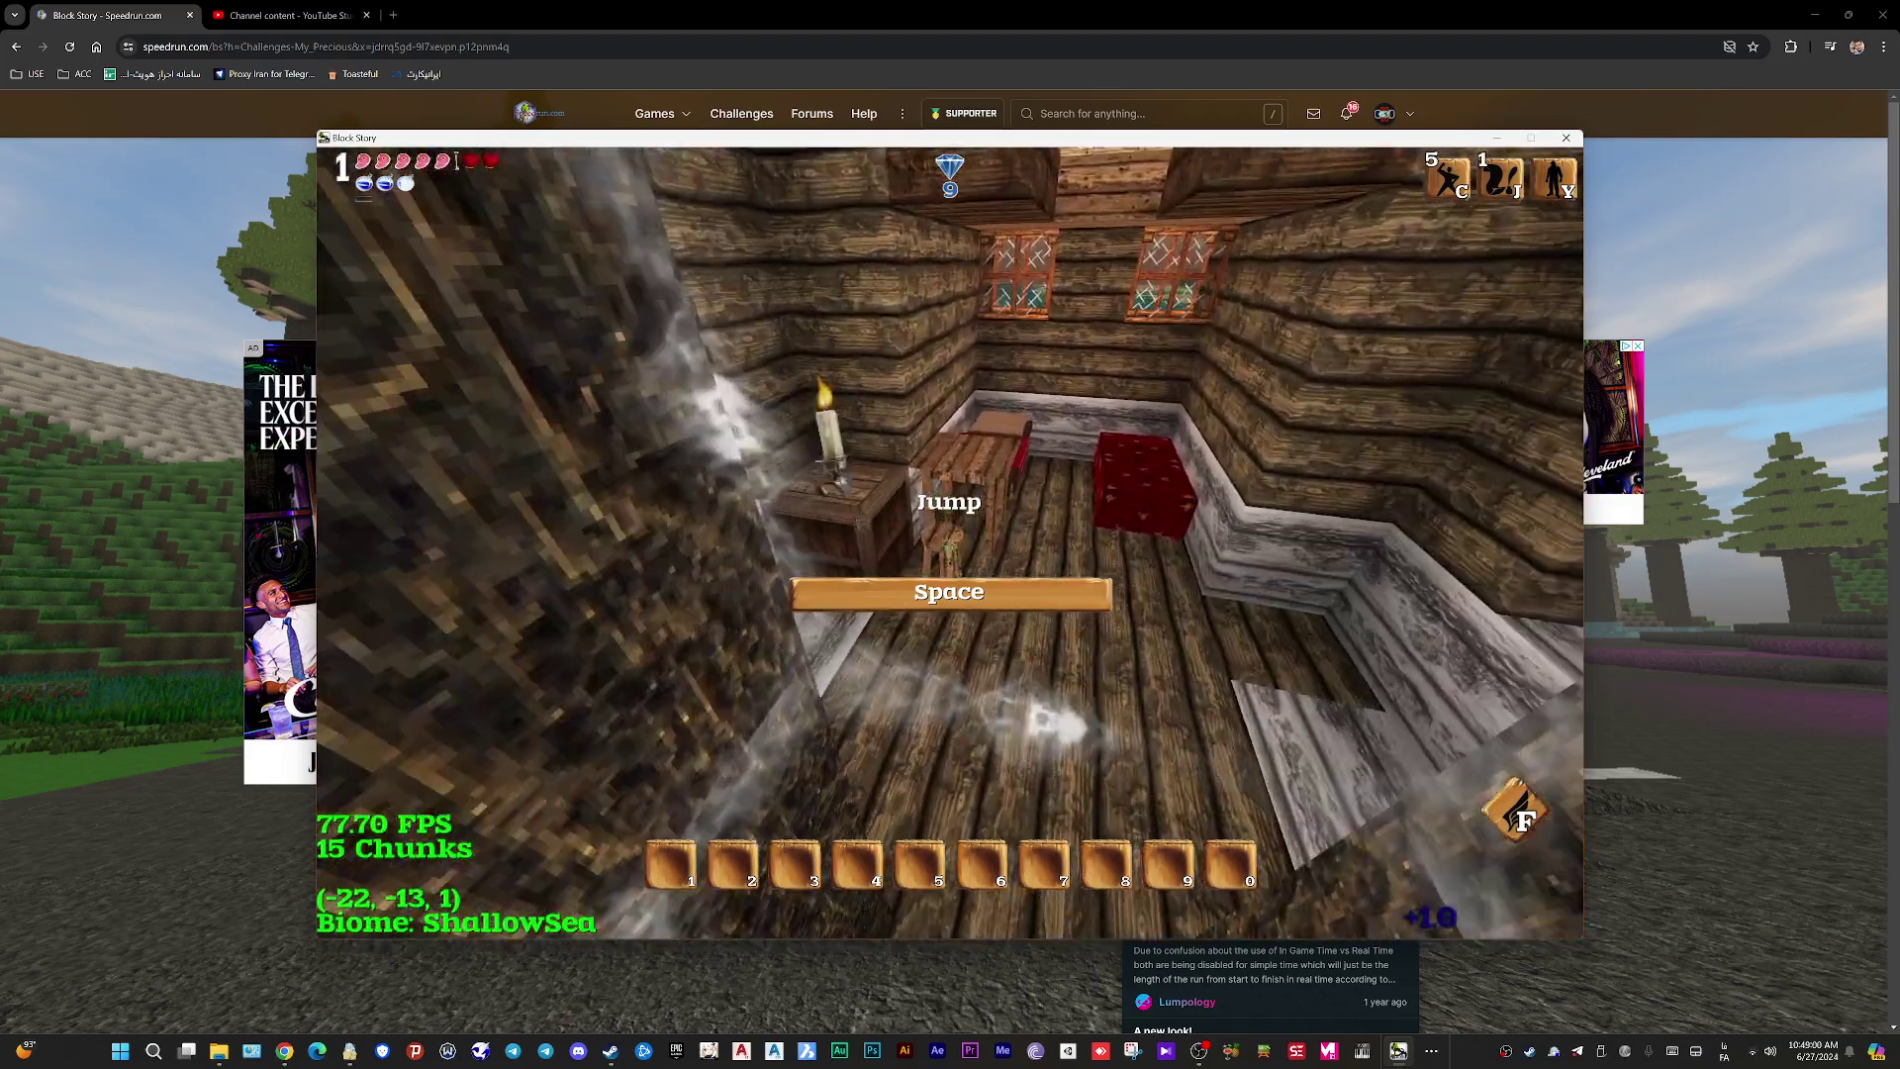
{"action": "right_click", "coordinate": [950, 534]}
{"action": "key", "text": "Escape"}
{"action": "key", "text": "Escape"}
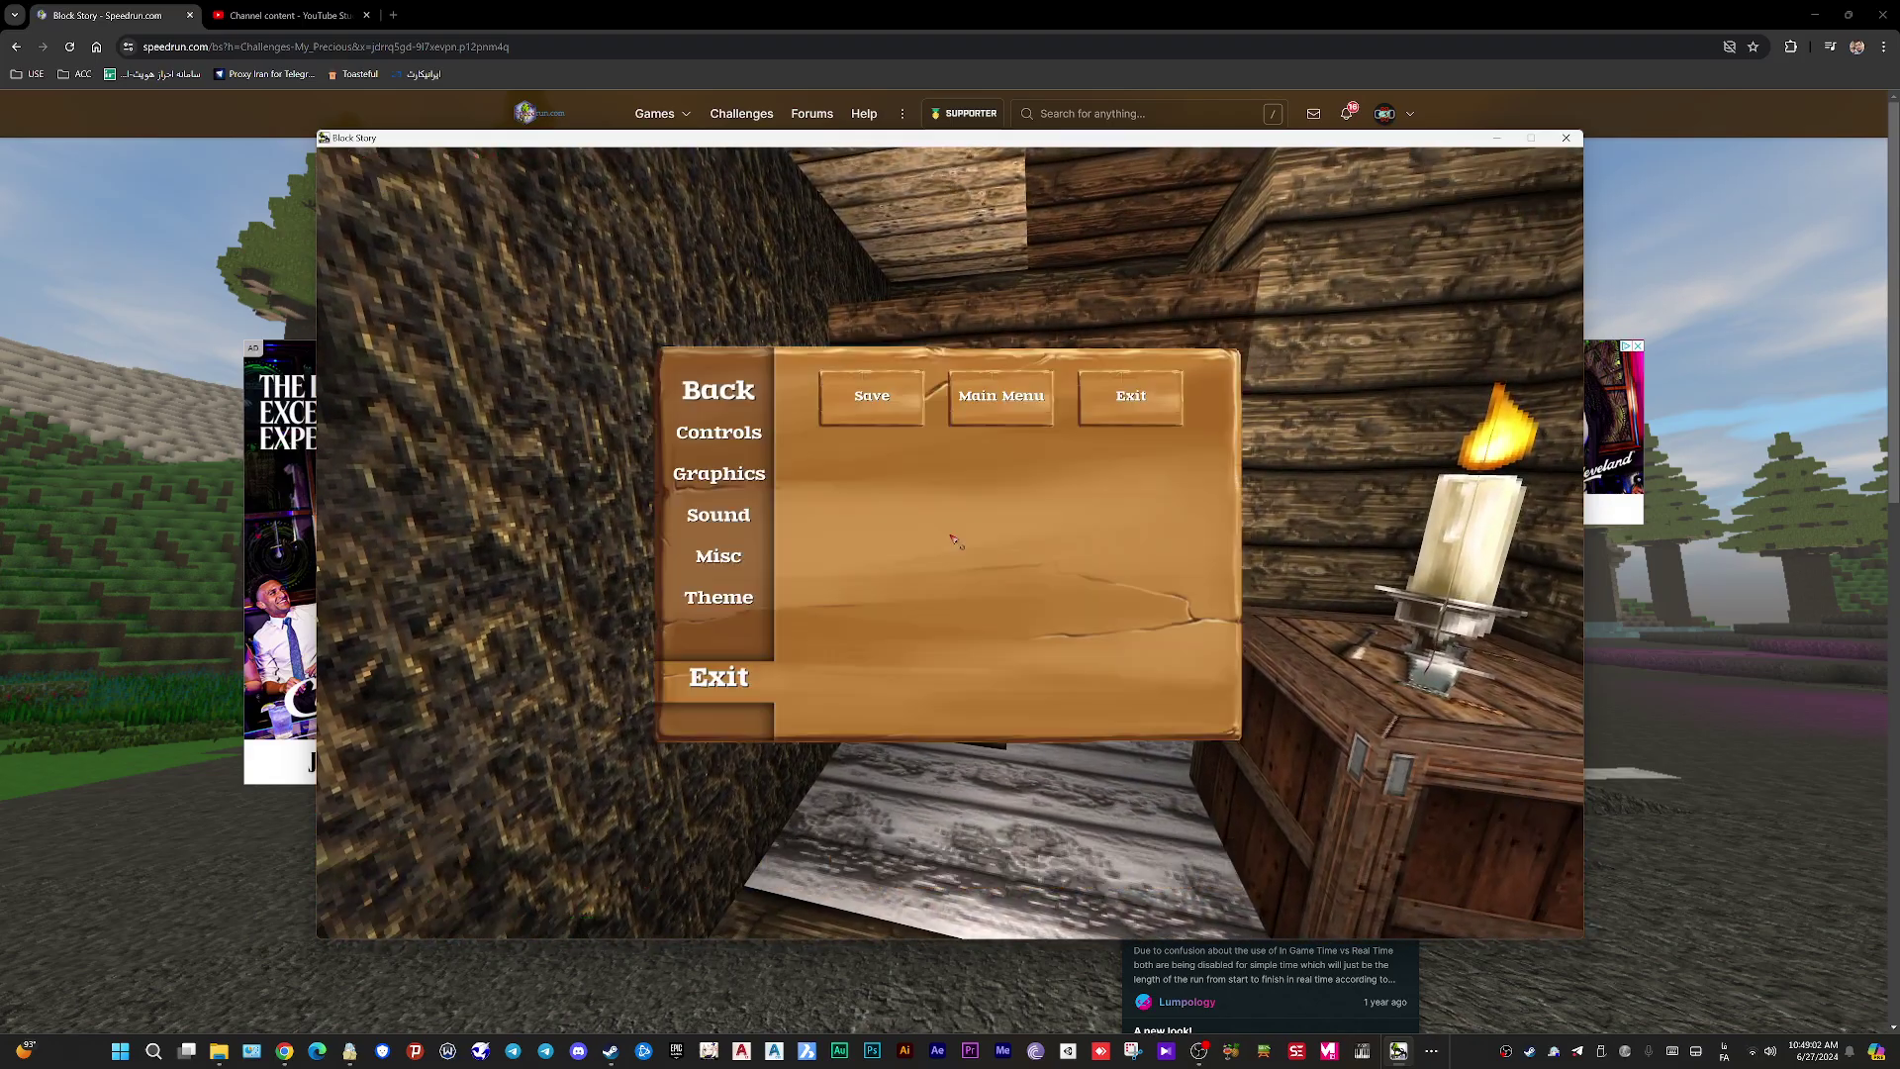
{"action": "left_click", "coordinate": [993, 397]}
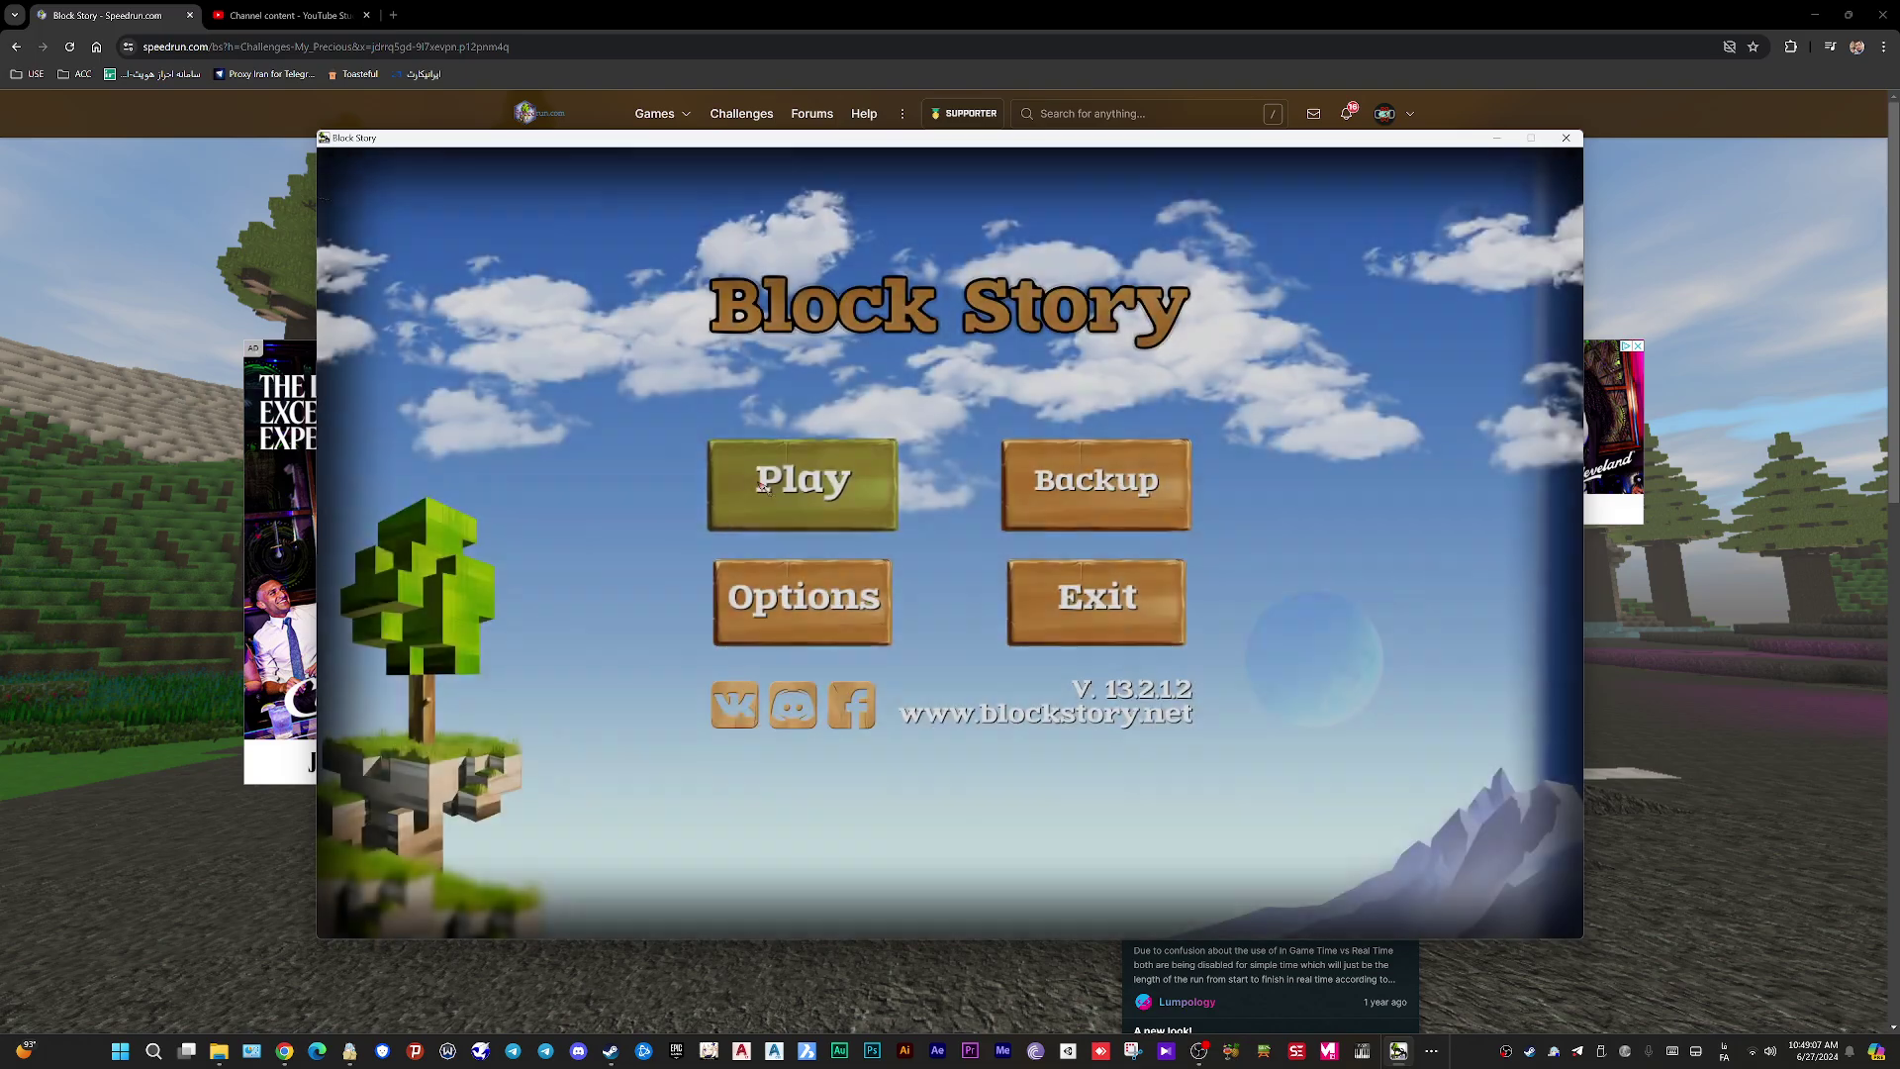
Step: Delete My World 1 from the Worlds list and create a new world with seed 0
{"action": "left_click", "coordinate": [762, 488]}
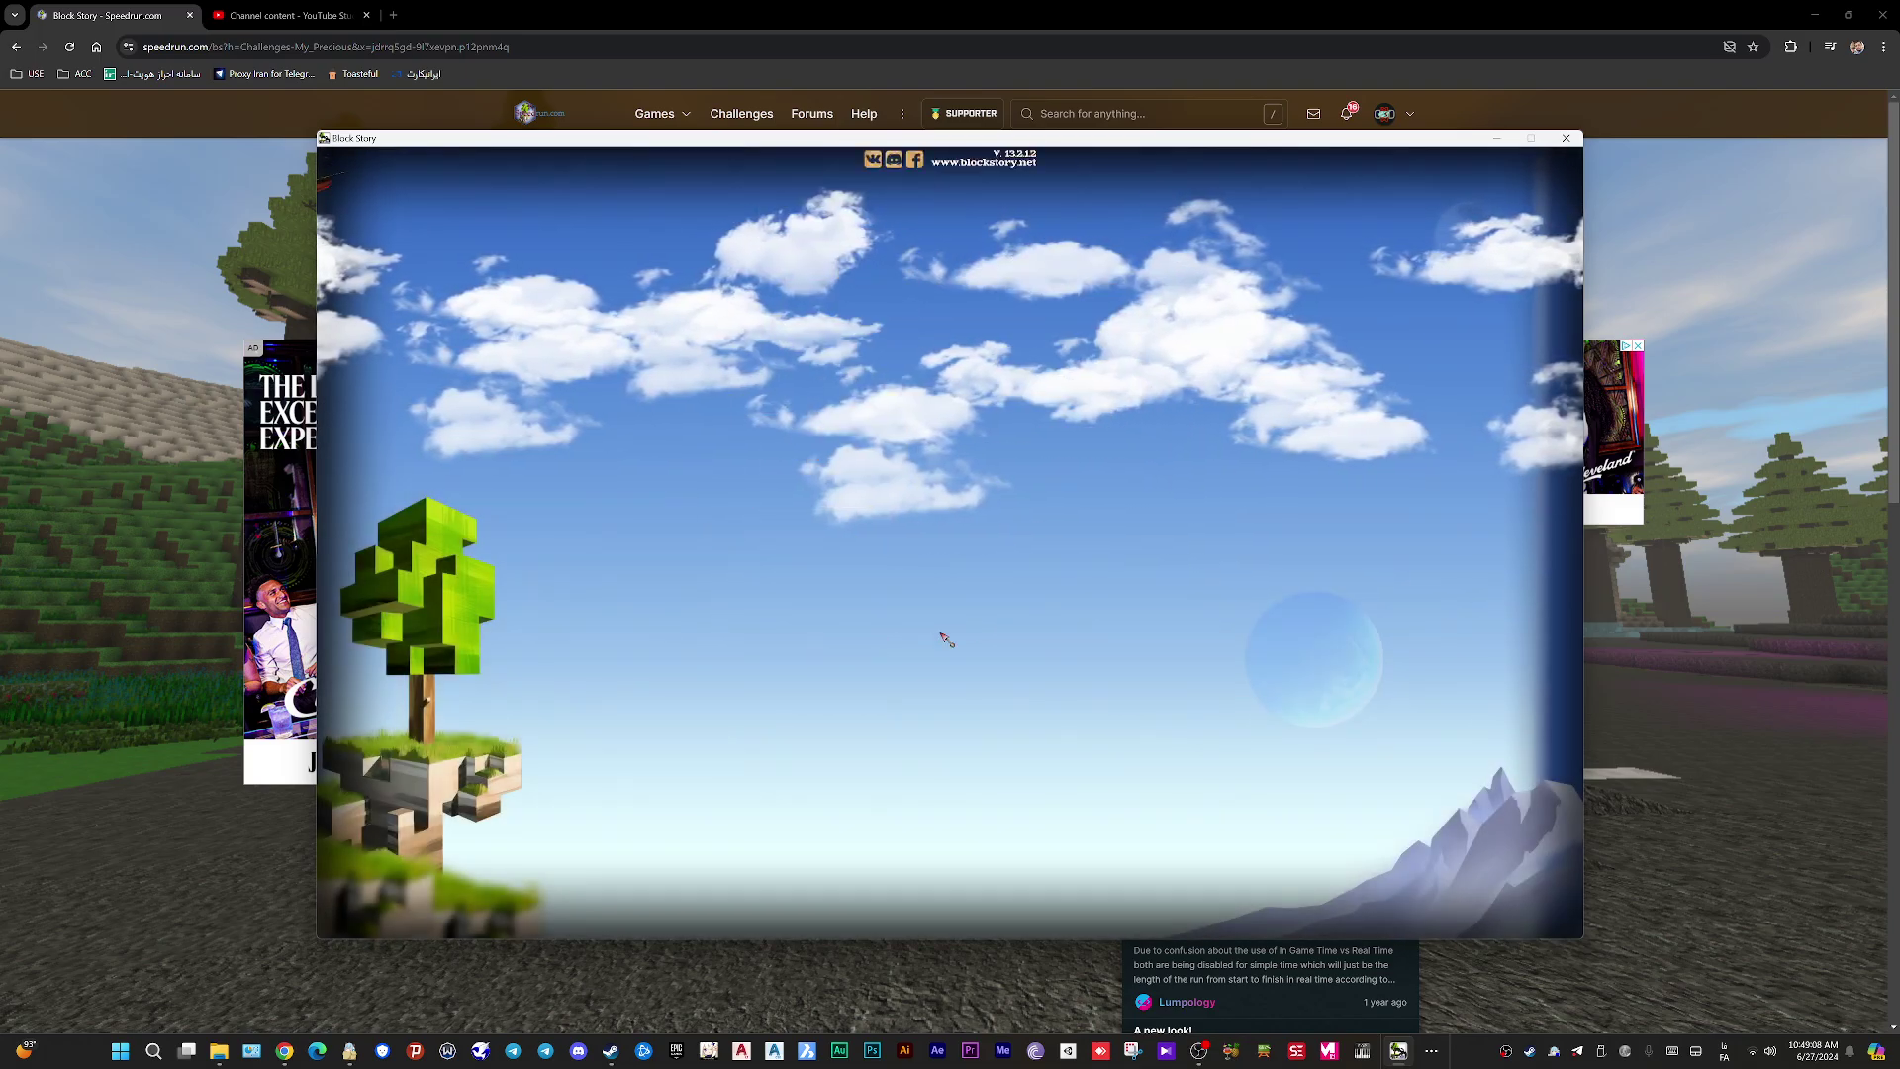
{"action": "left_click", "coordinate": [1193, 385]}
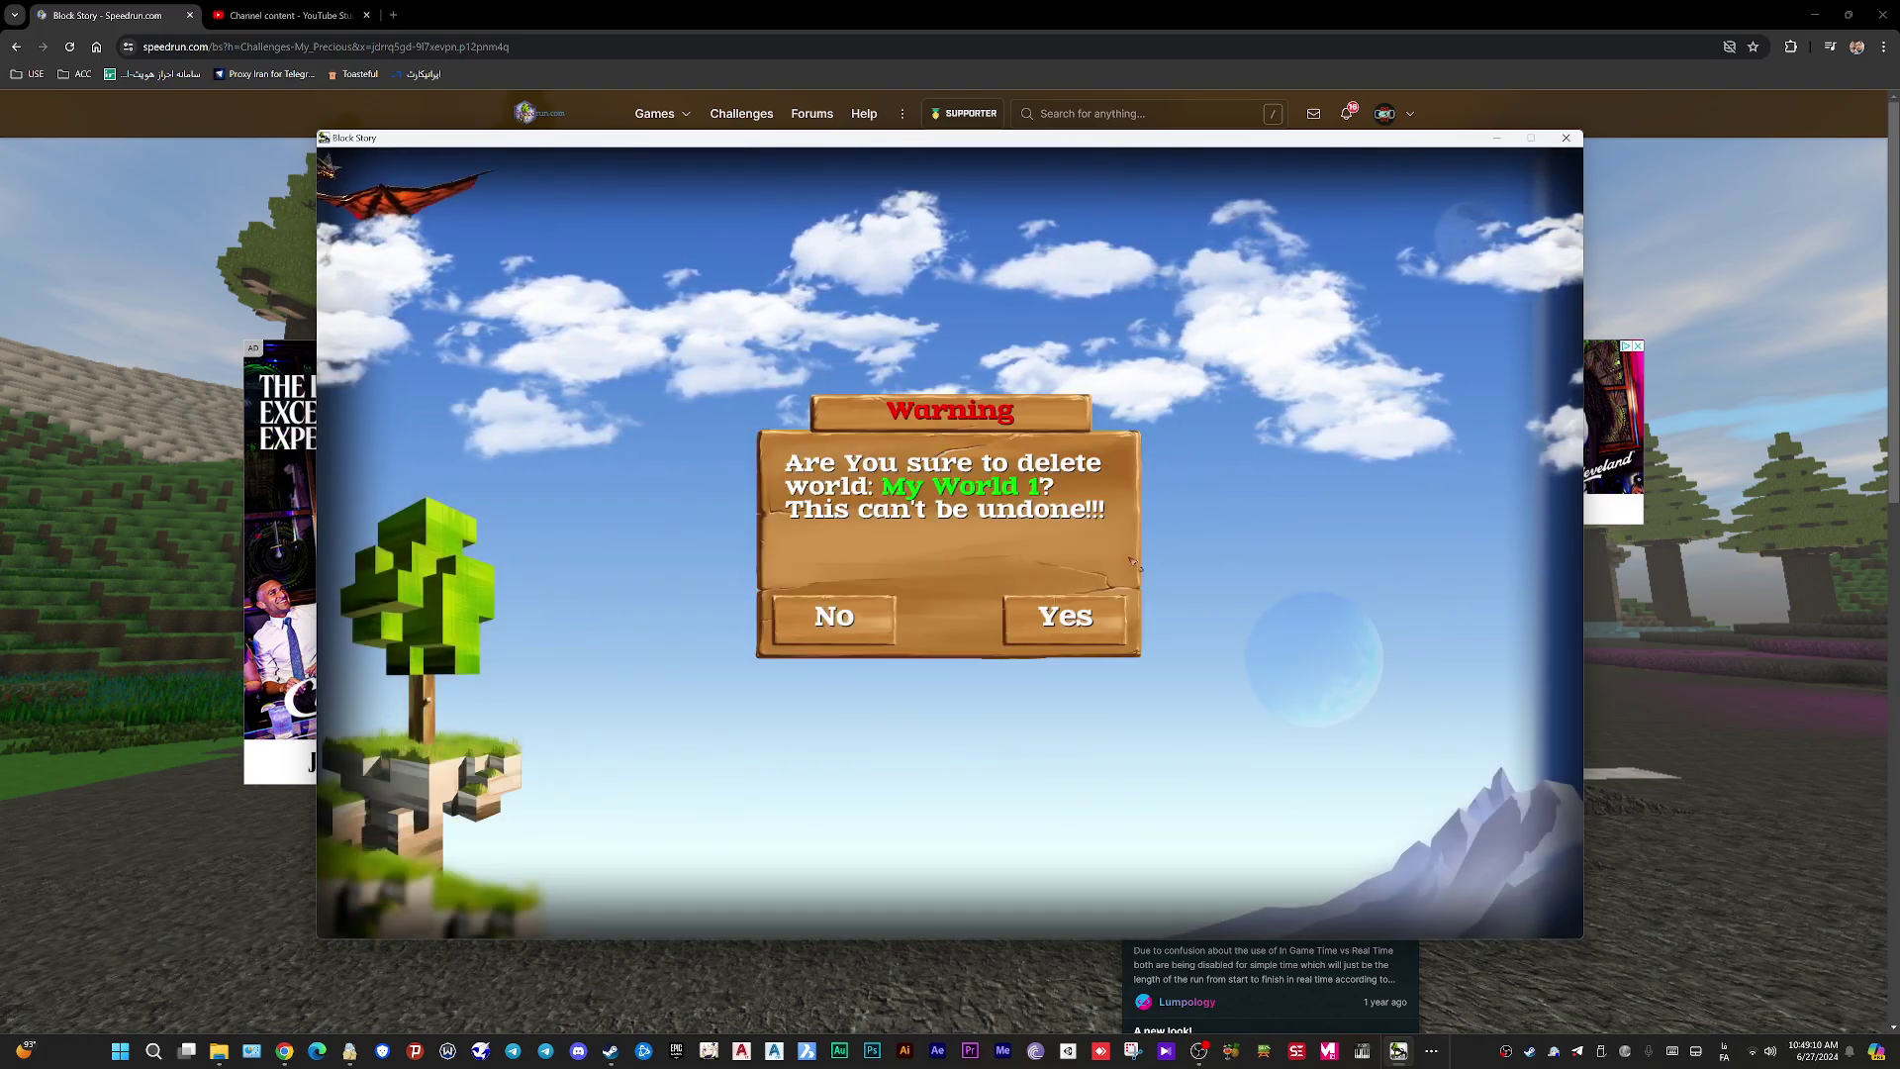
{"action": "left_click", "coordinate": [1084, 615]}
{"action": "left_click", "coordinate": [1094, 487]}
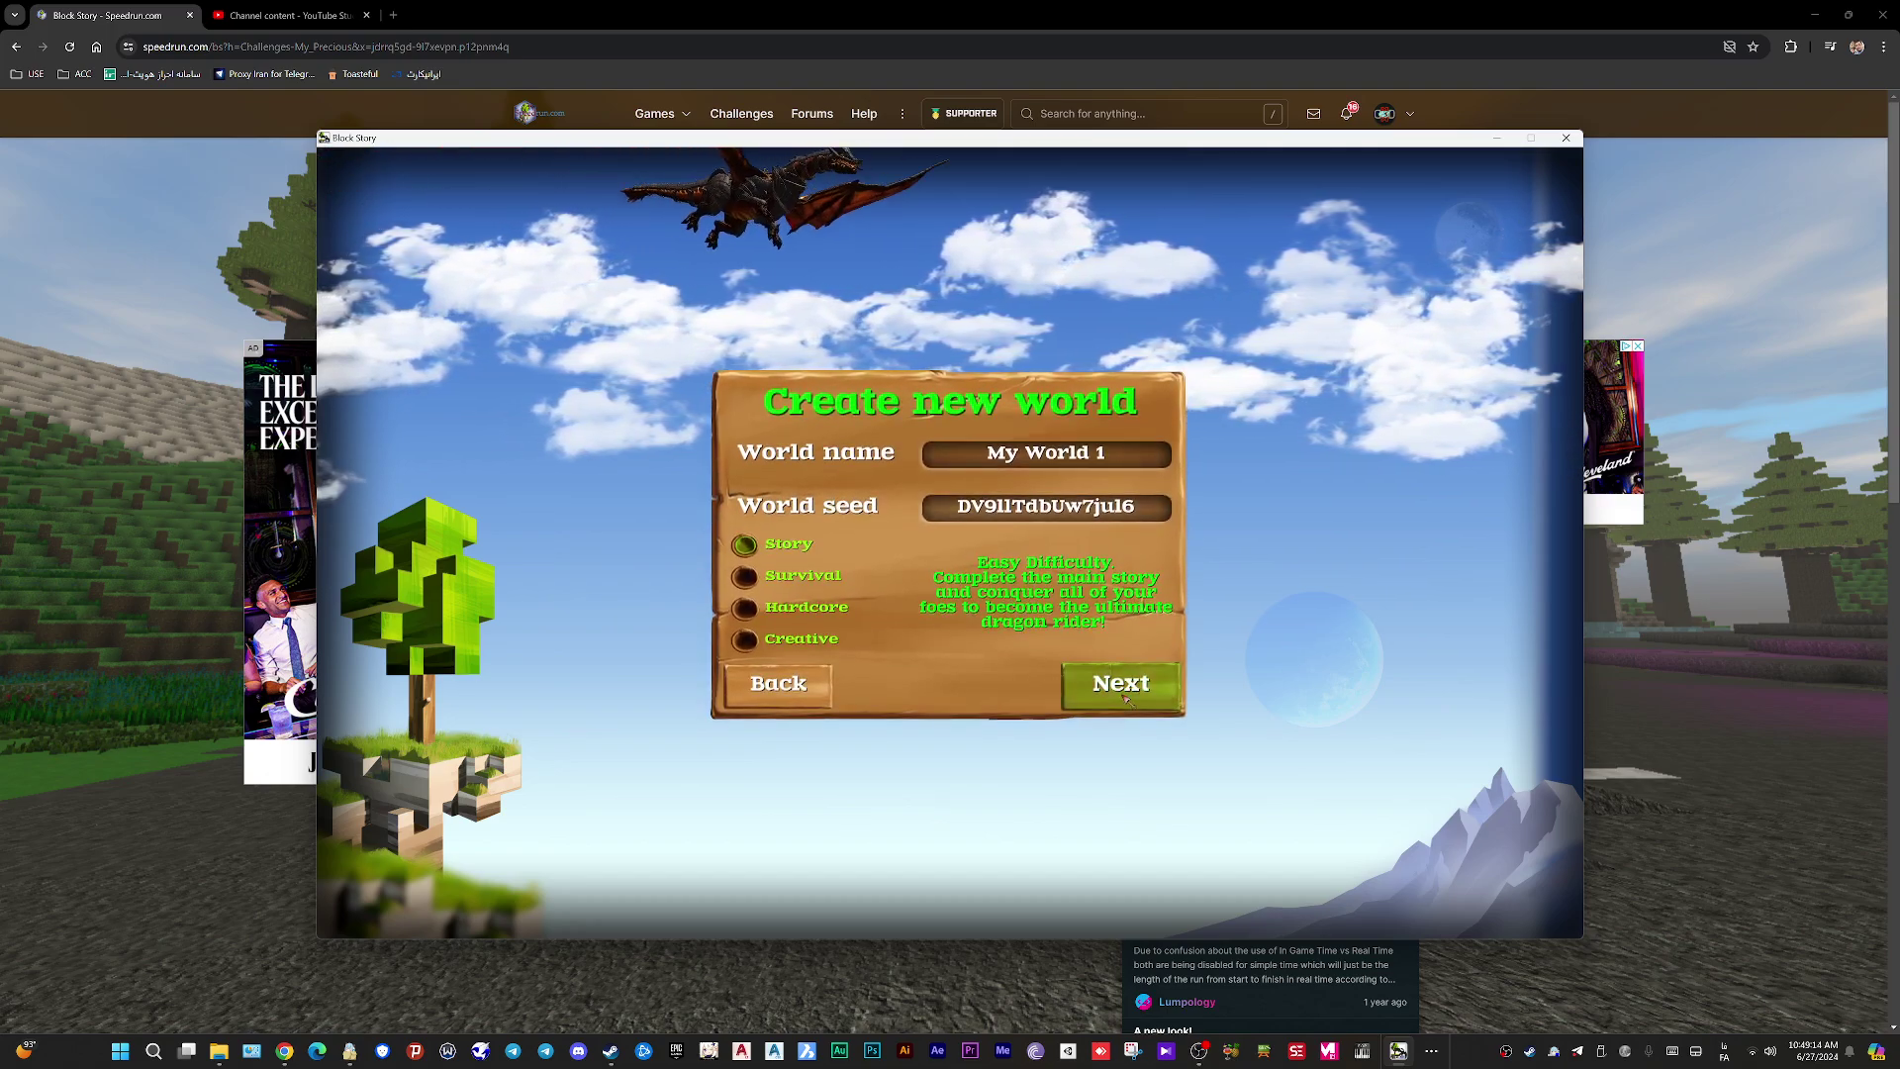
{"action": "left_click", "coordinate": [1156, 511]}
{"action": "key", "text": "BackSpace"}
{"action": "key", "text": "BackSpace"}
{"action": "key", "text": "BackSpace"}
{"action": "type", "text": "0"}
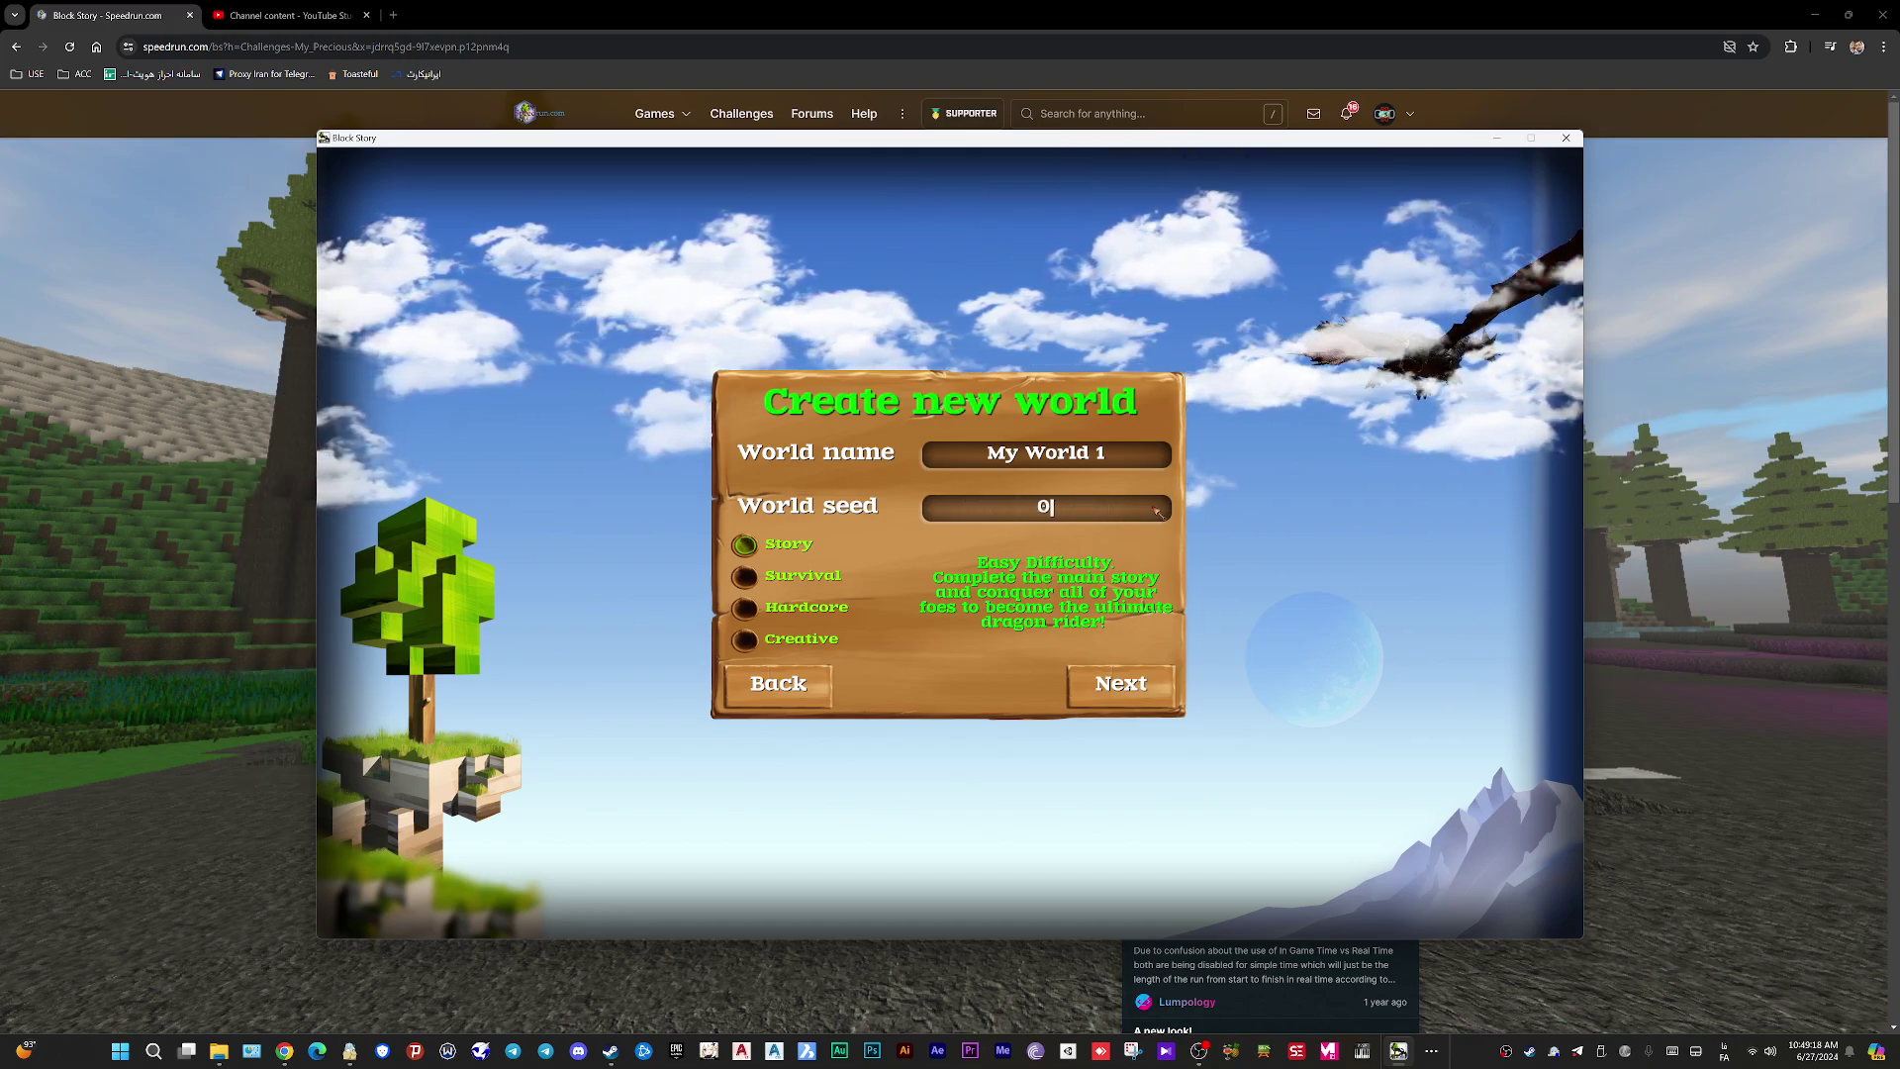
{"action": "left_click", "coordinate": [1098, 681]}
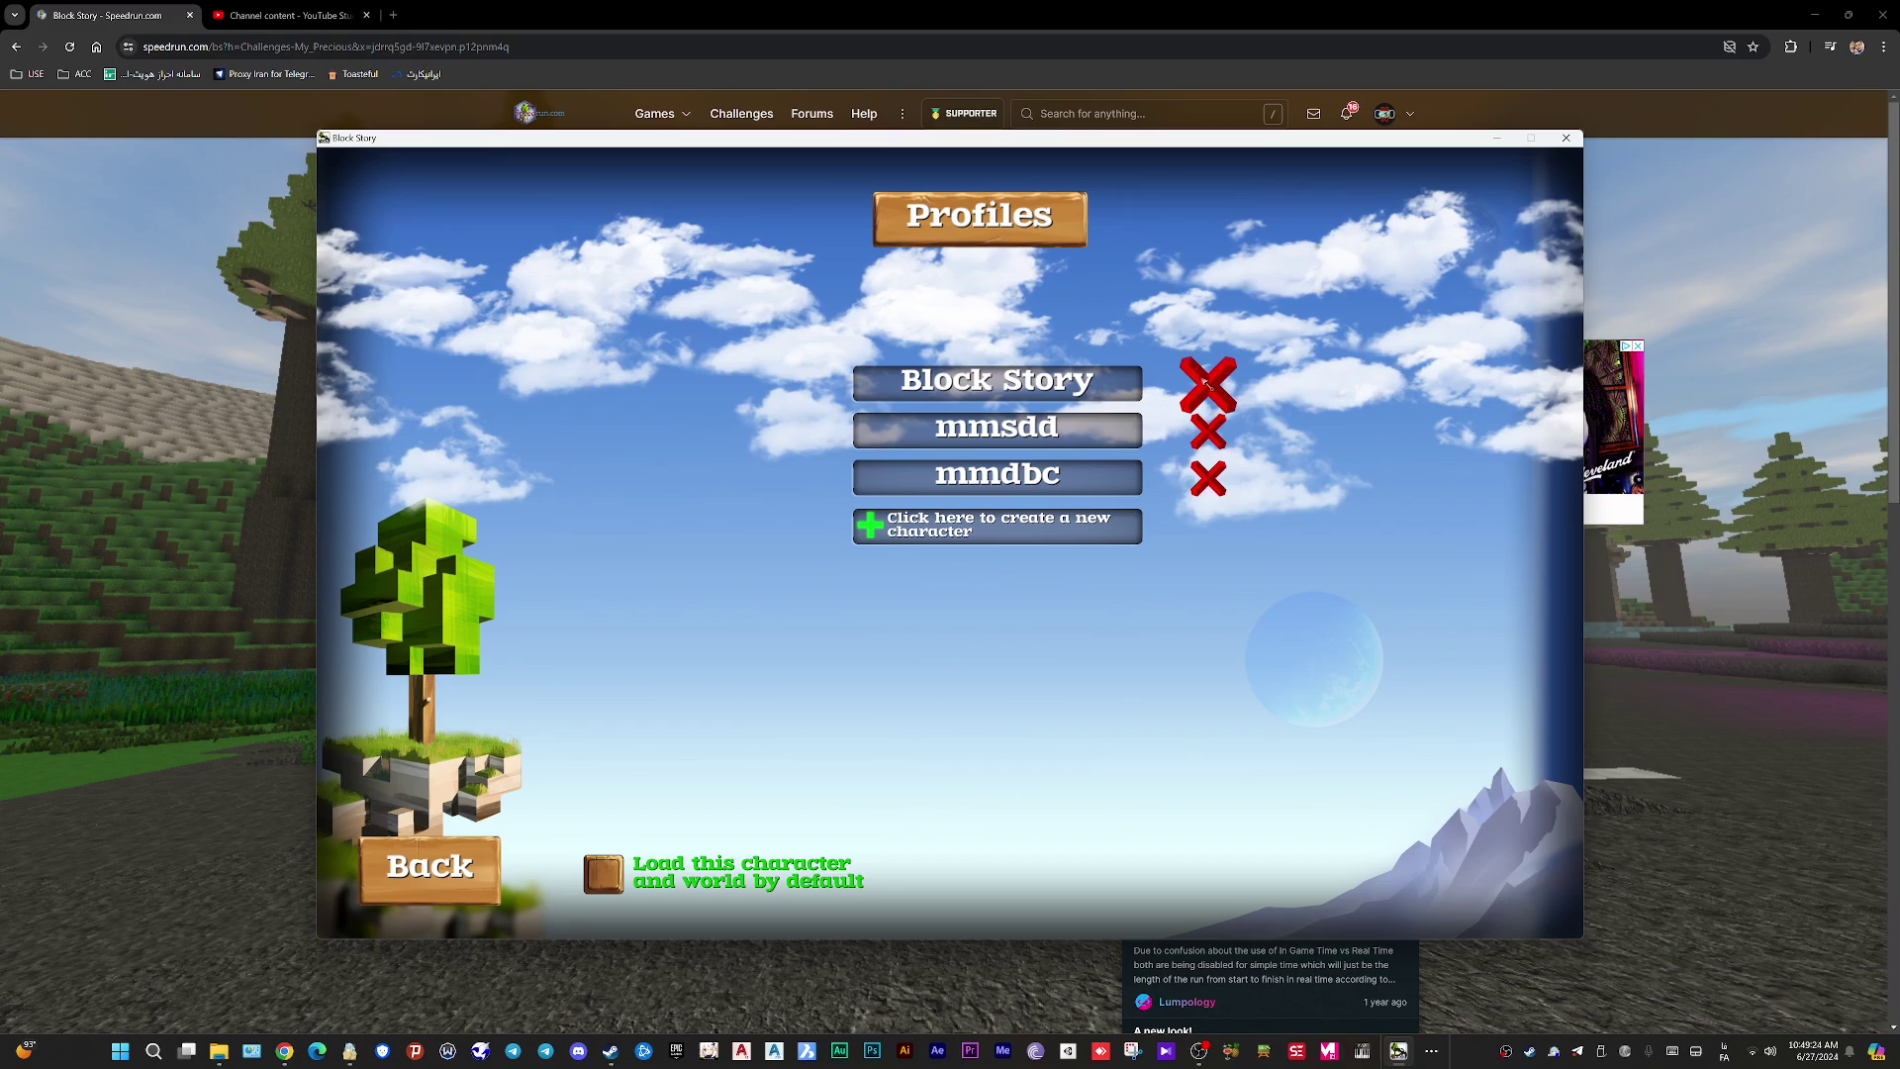
Step: Delete and recreate the Block Story character, then start the world
{"action": "left_click", "coordinate": [1209, 383]}
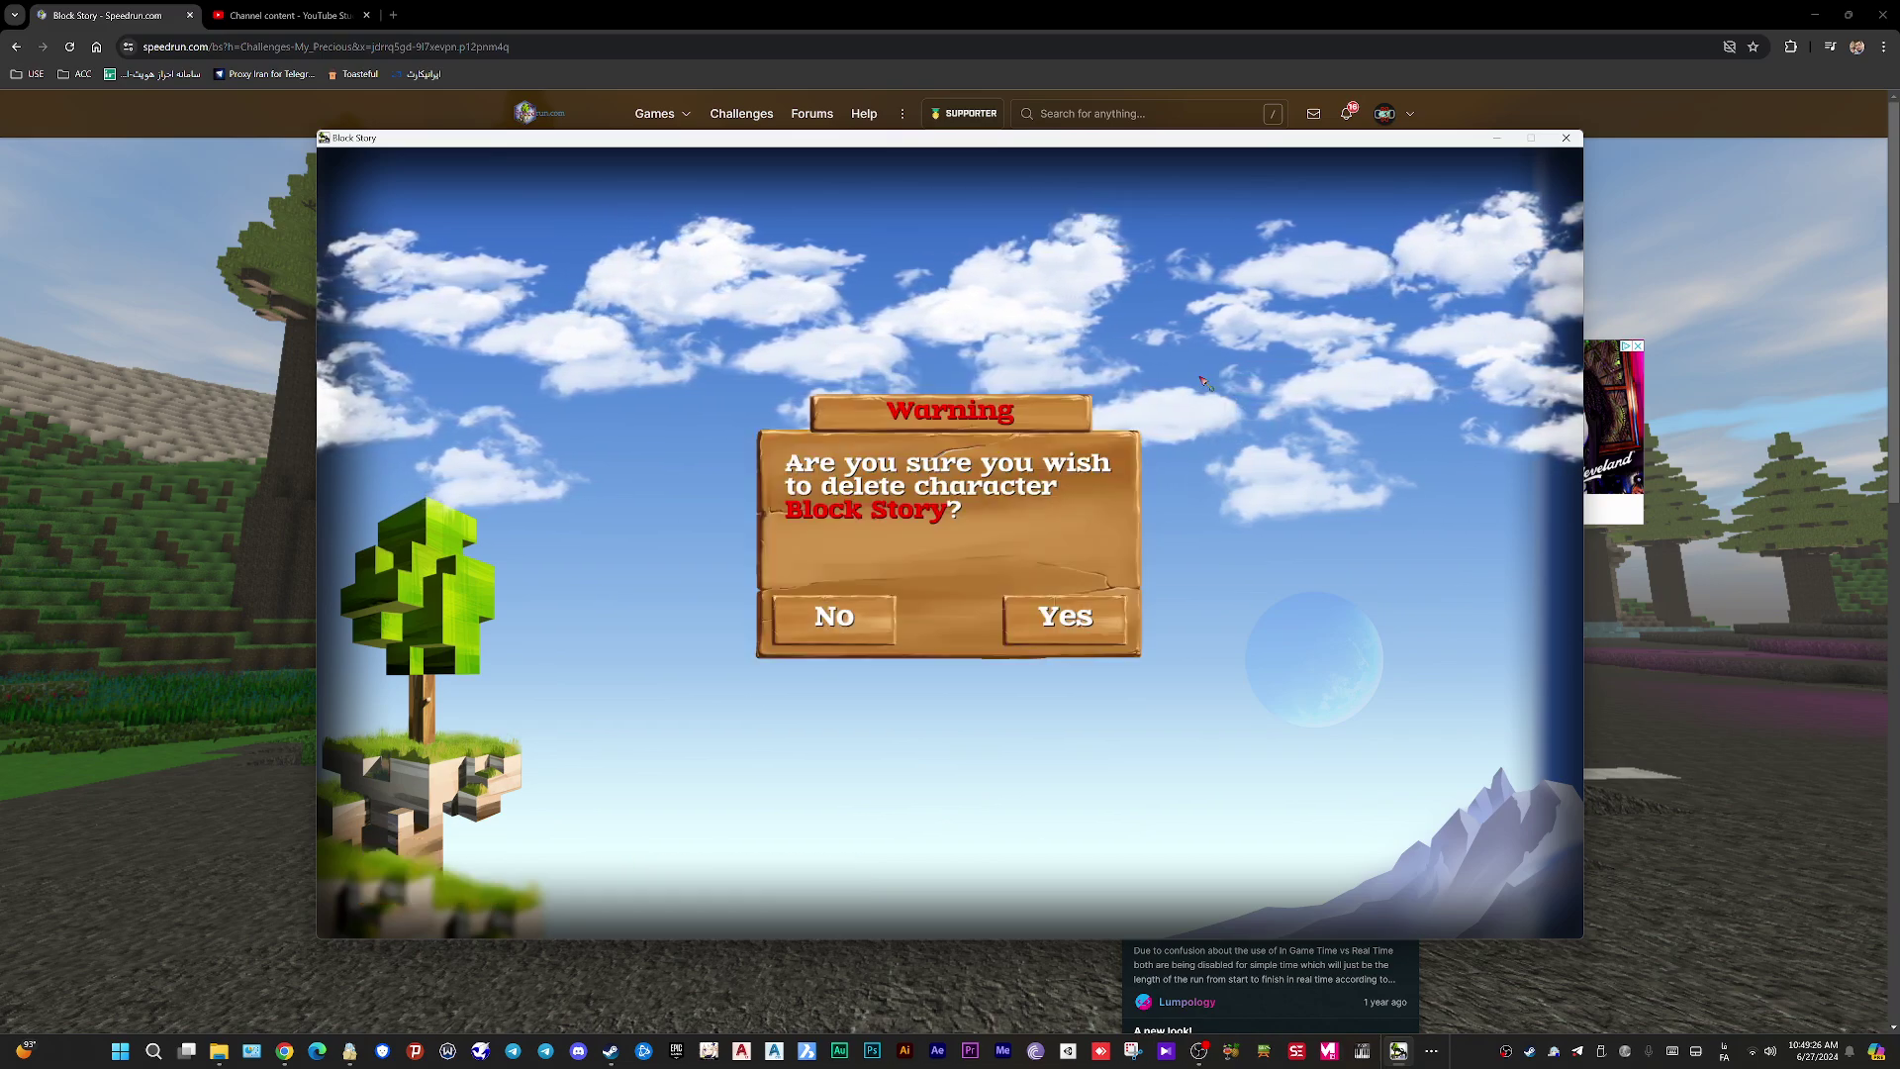
{"action": "left_click", "coordinate": [1064, 616]}
{"action": "left_click", "coordinate": [992, 466]}
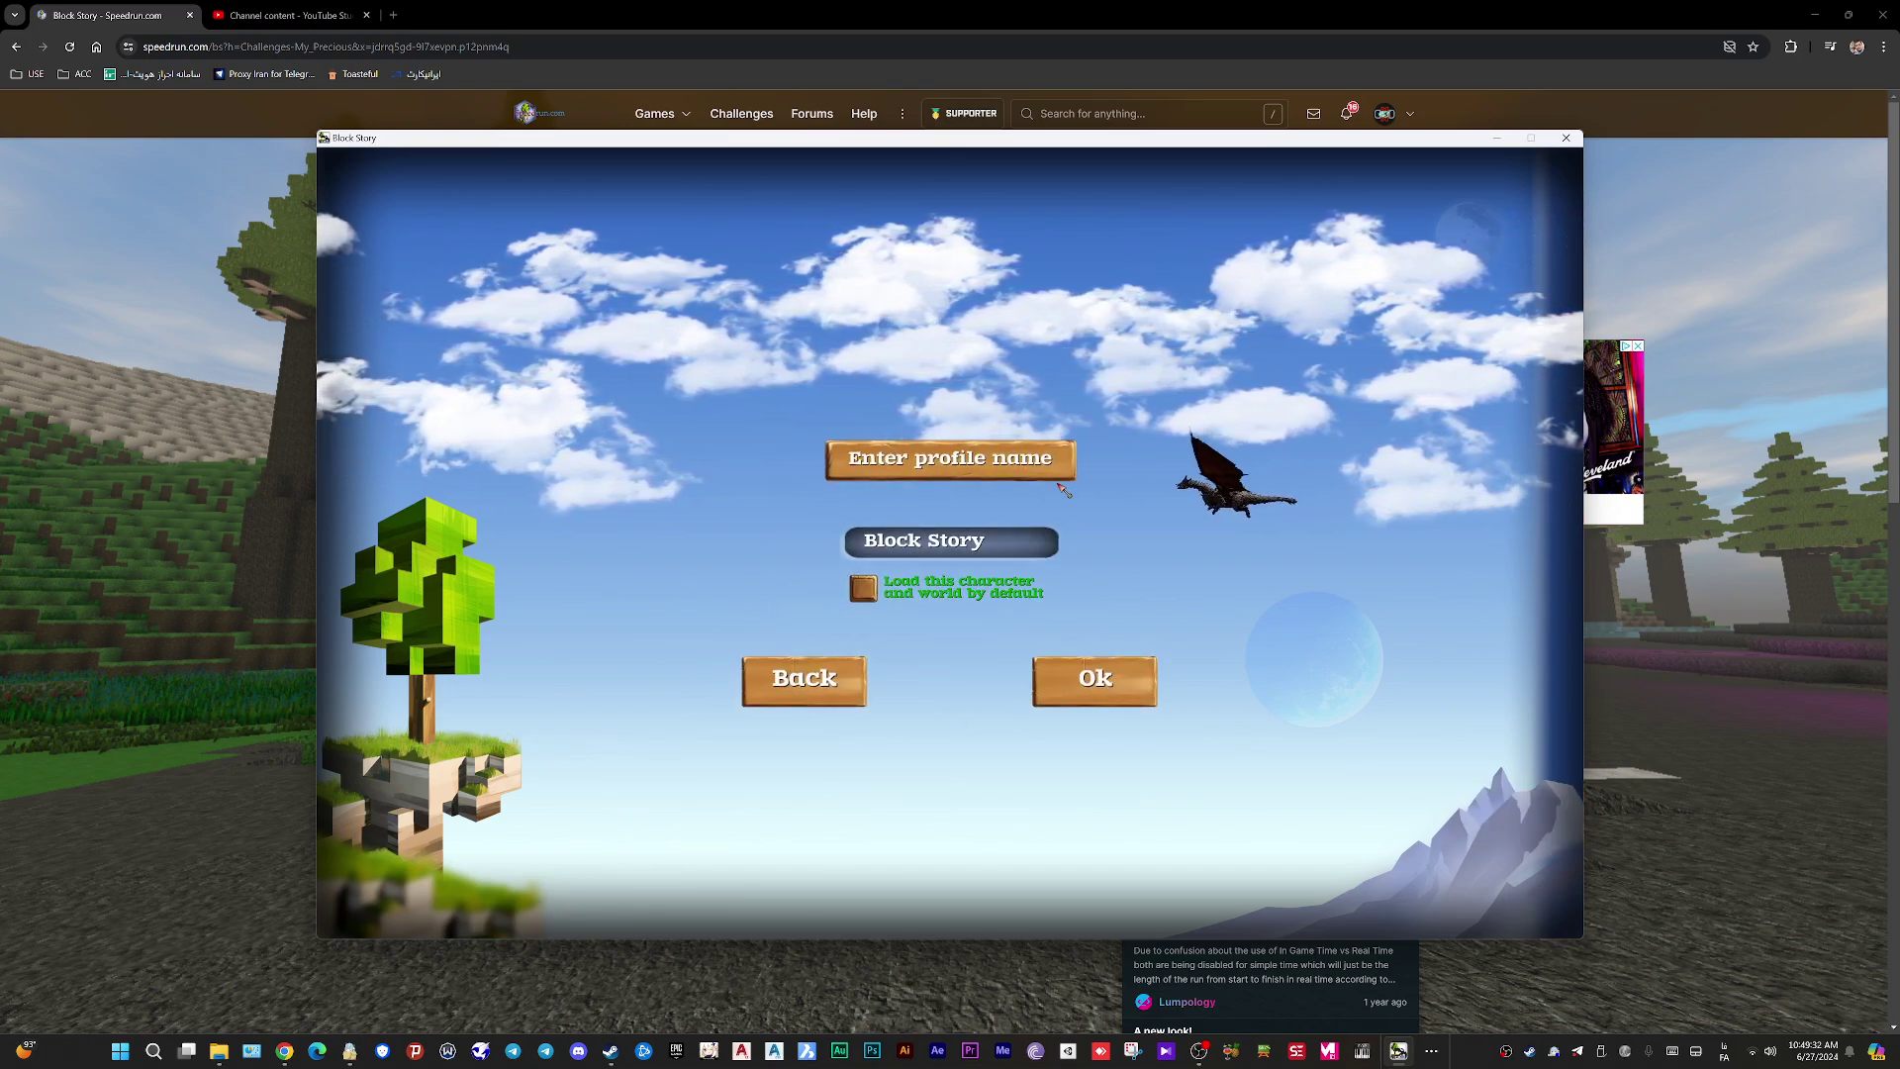
{"action": "left_click", "coordinate": [1094, 677]}
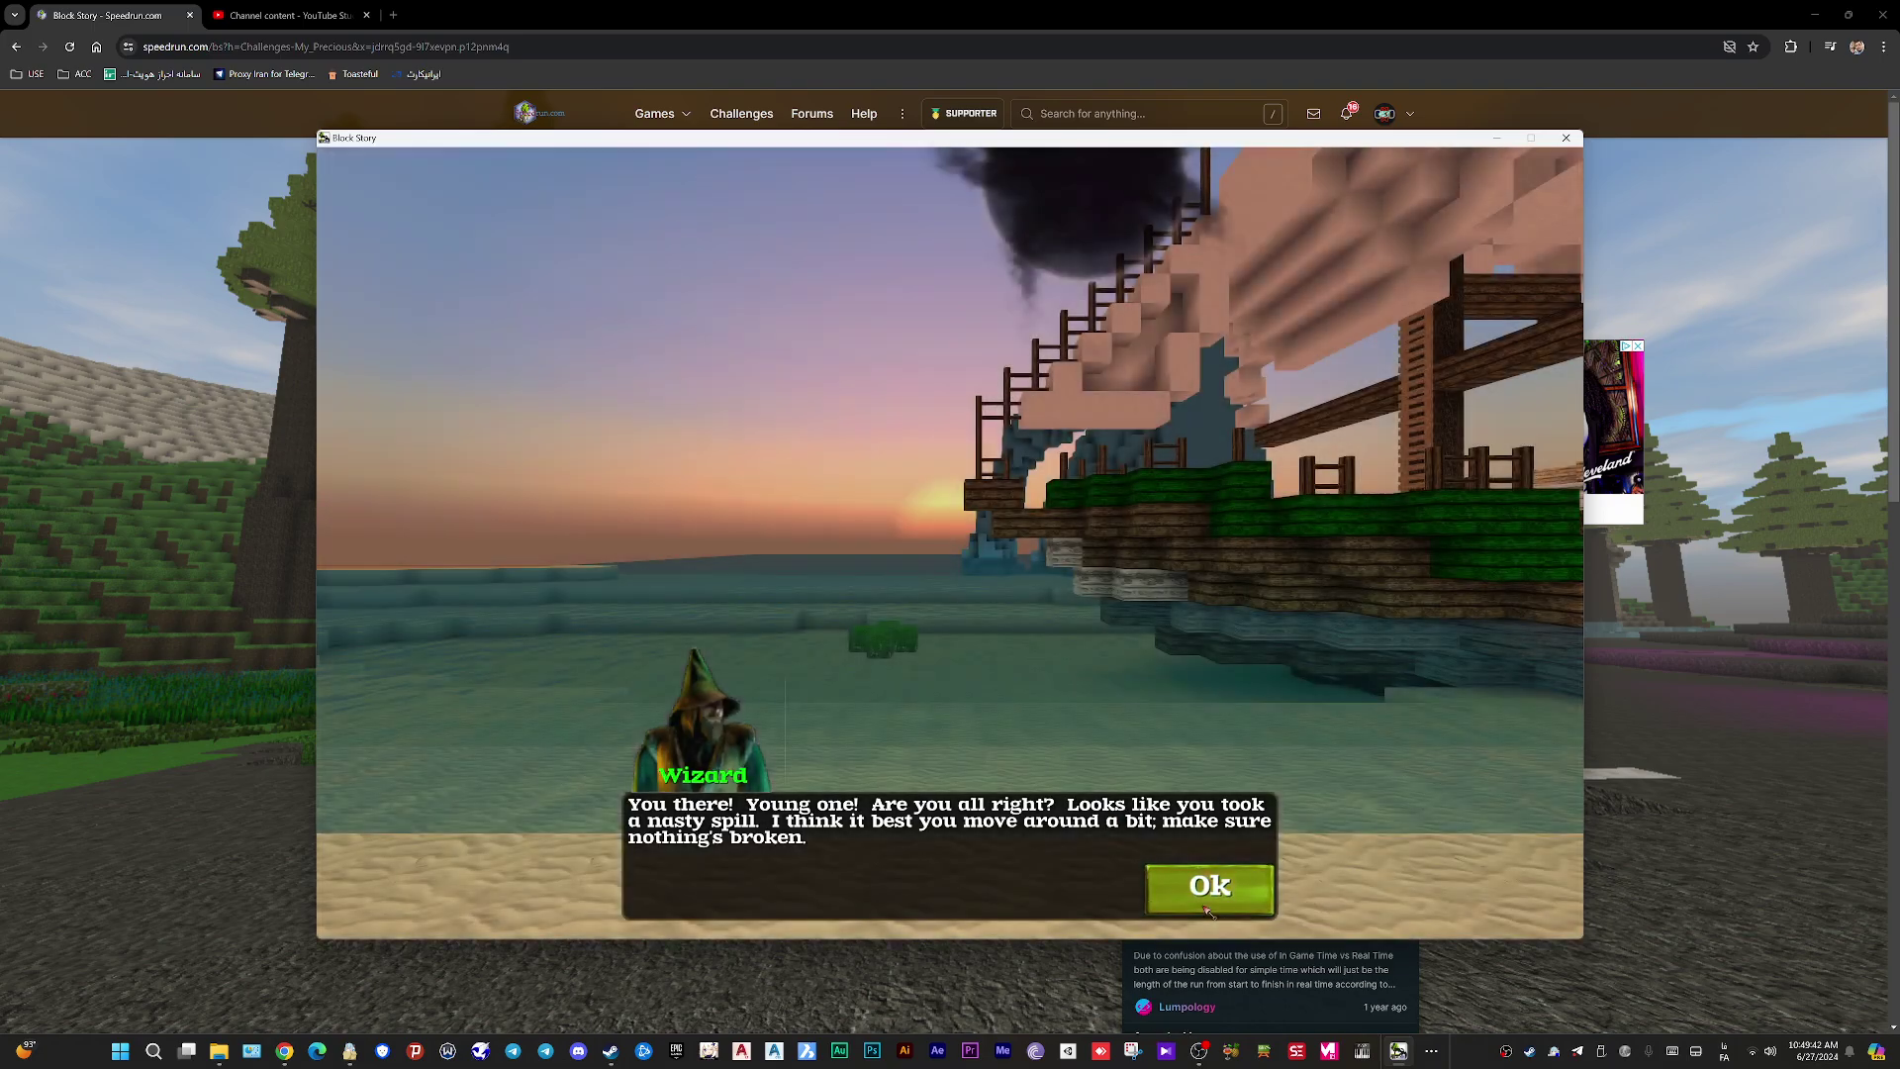
Step: Dismiss the wizard, walk to the house safebox and open it, then quit to the main menu
{"action": "left_click", "coordinate": [1210, 887]}
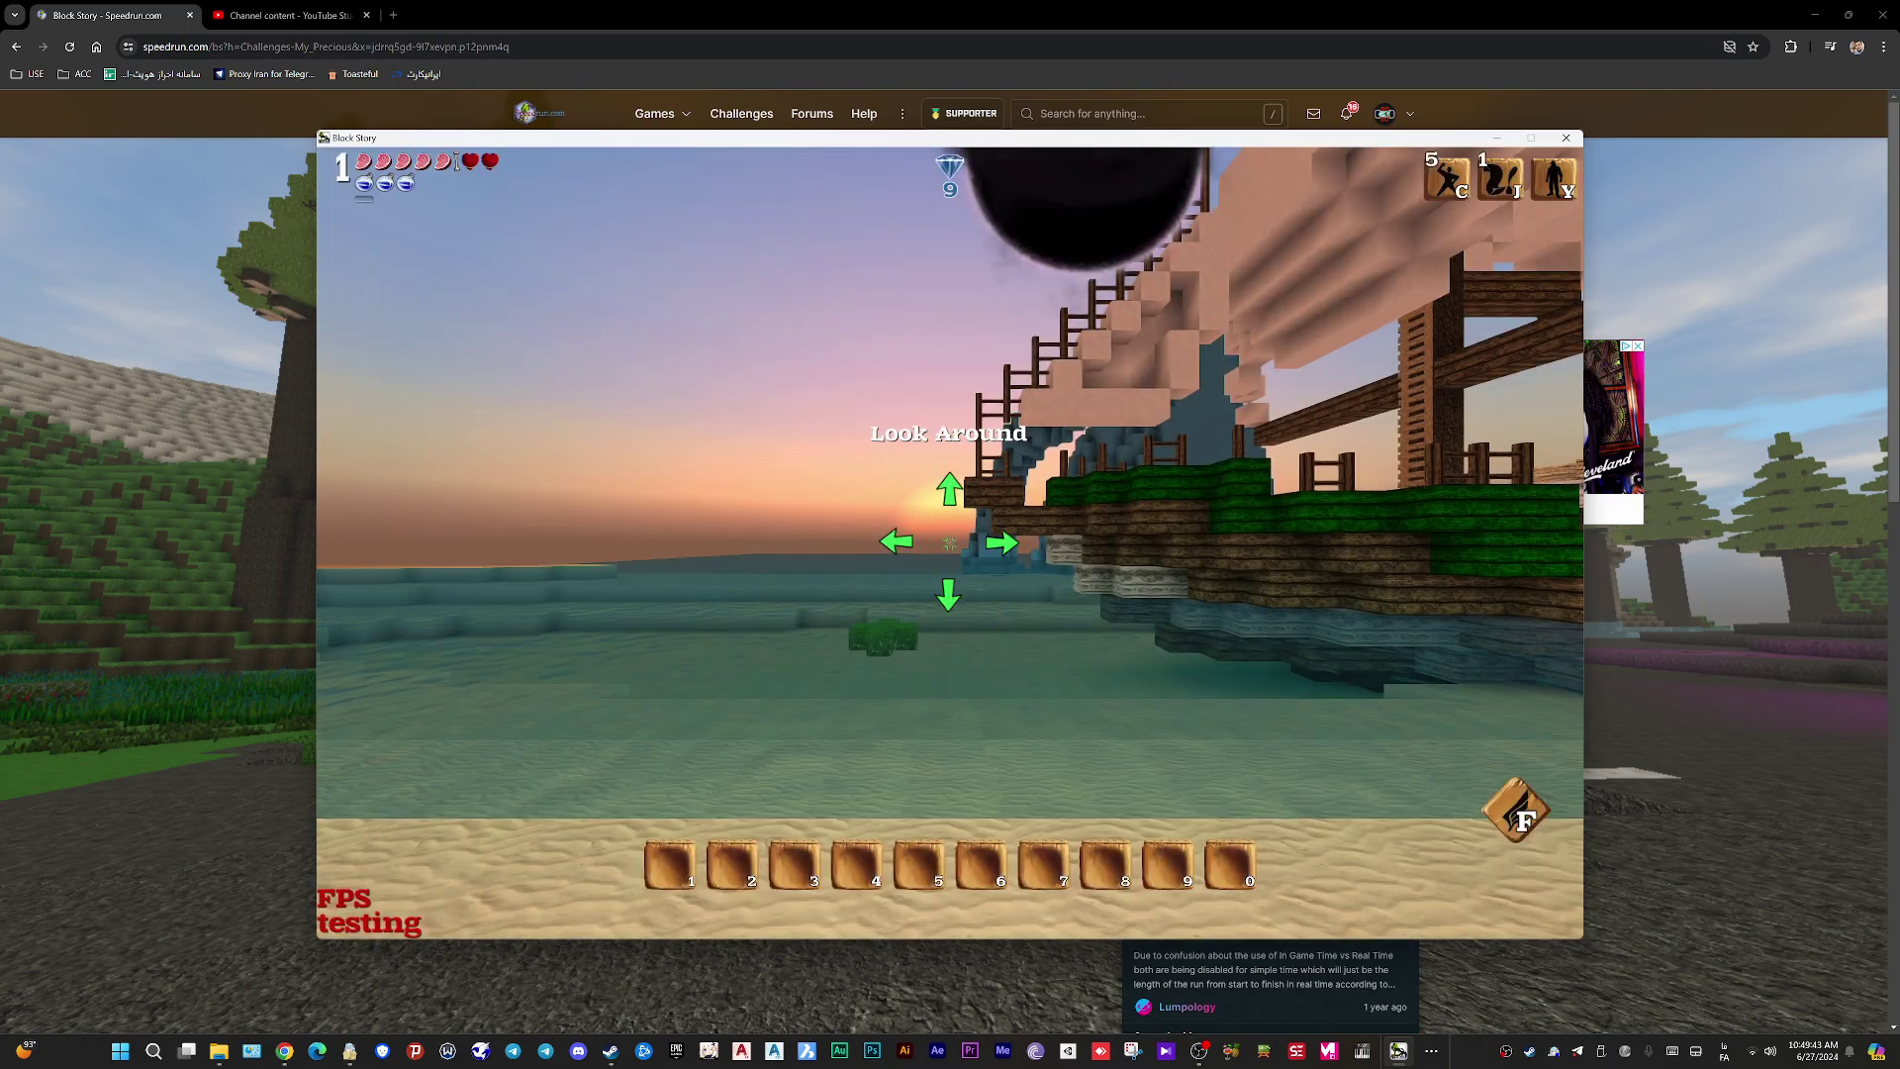
{"action": "key", "text": "w"}
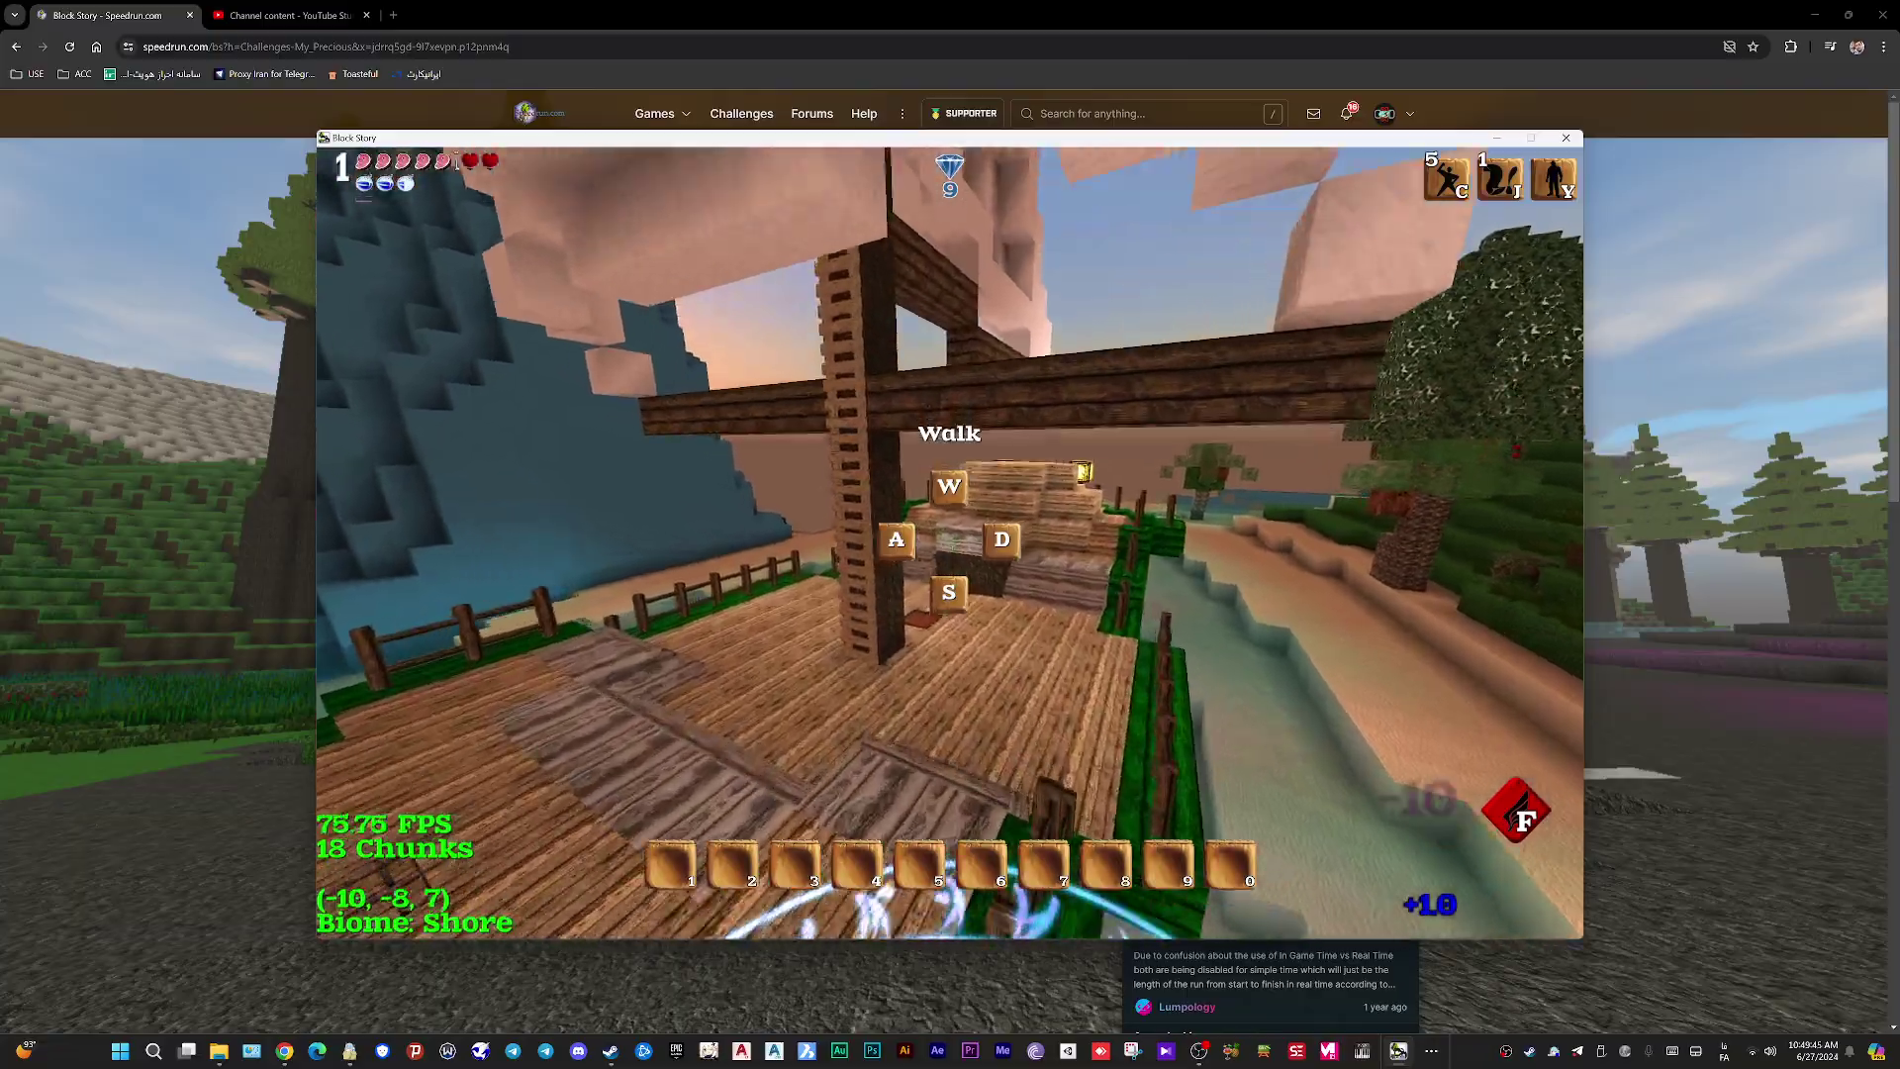
{"action": "key", "text": "w"}
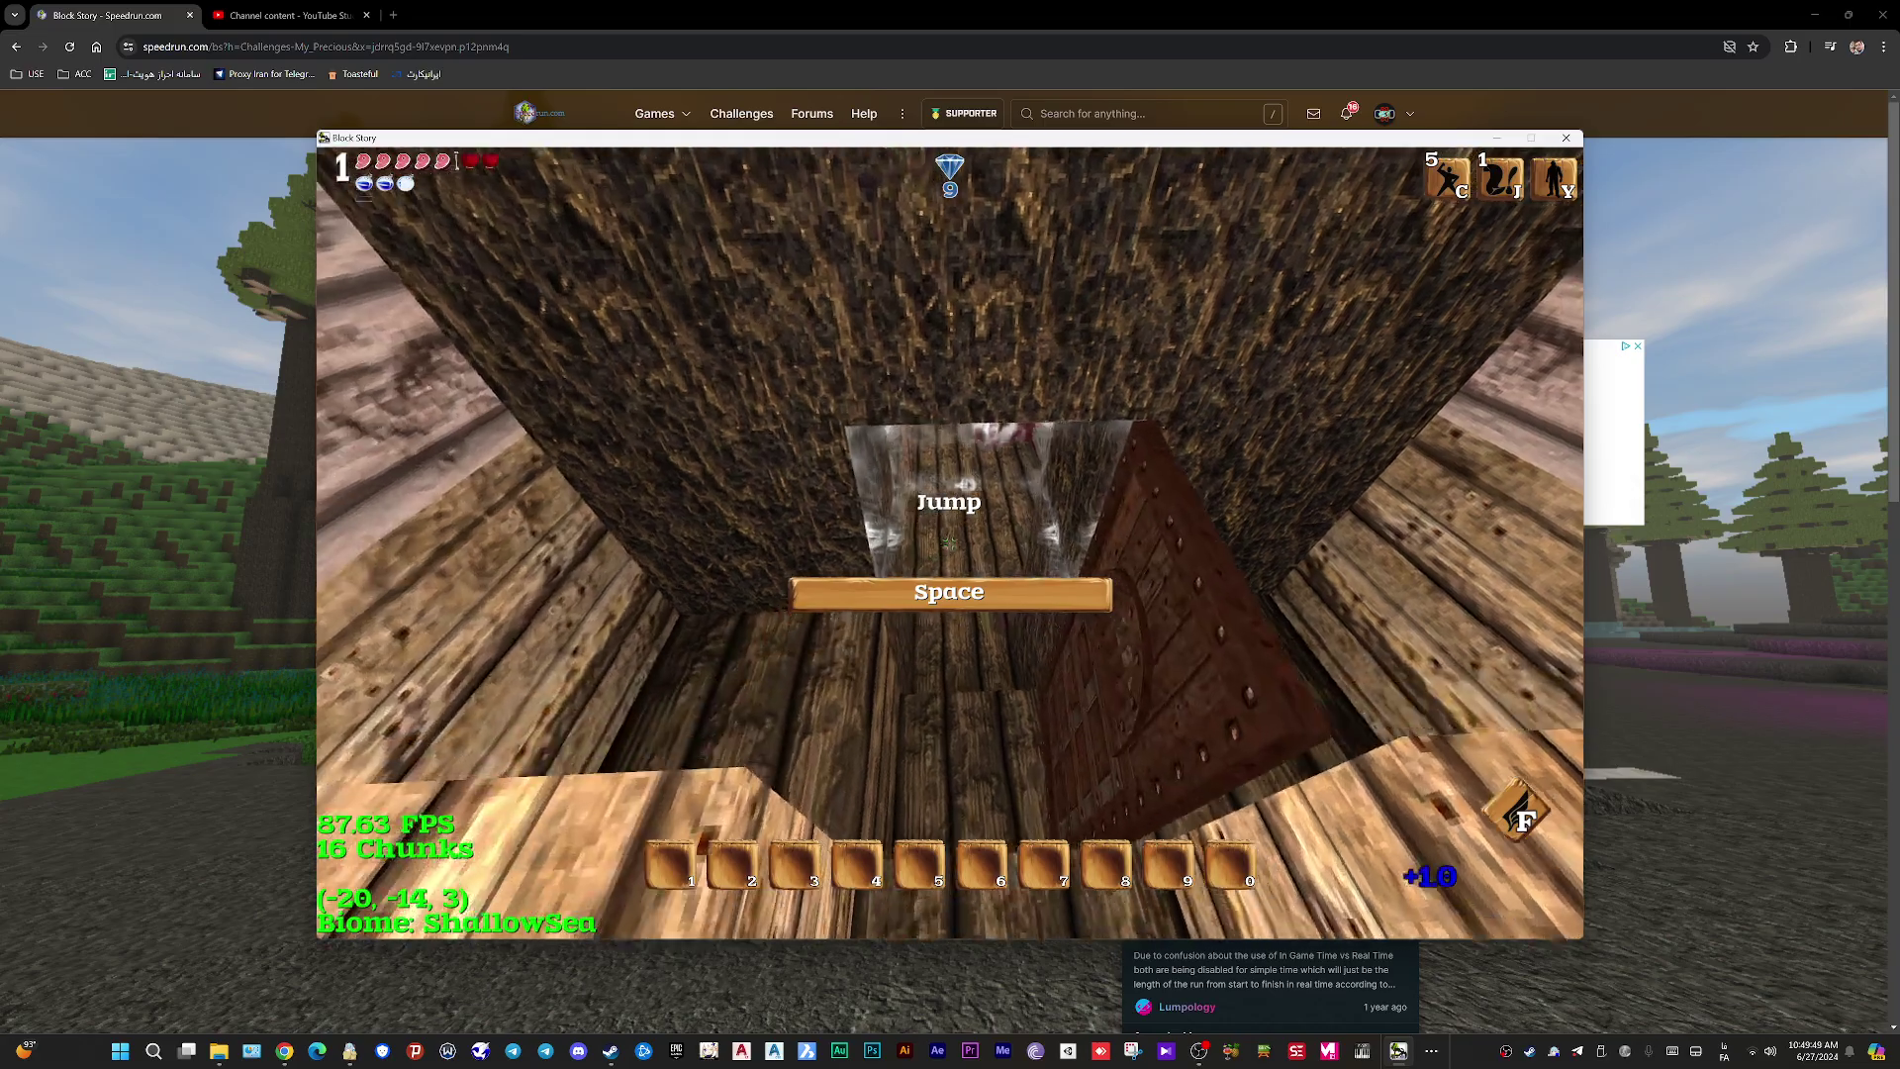
{"action": "key", "text": "w"}
{"action": "right_click", "coordinate": [950, 534]}
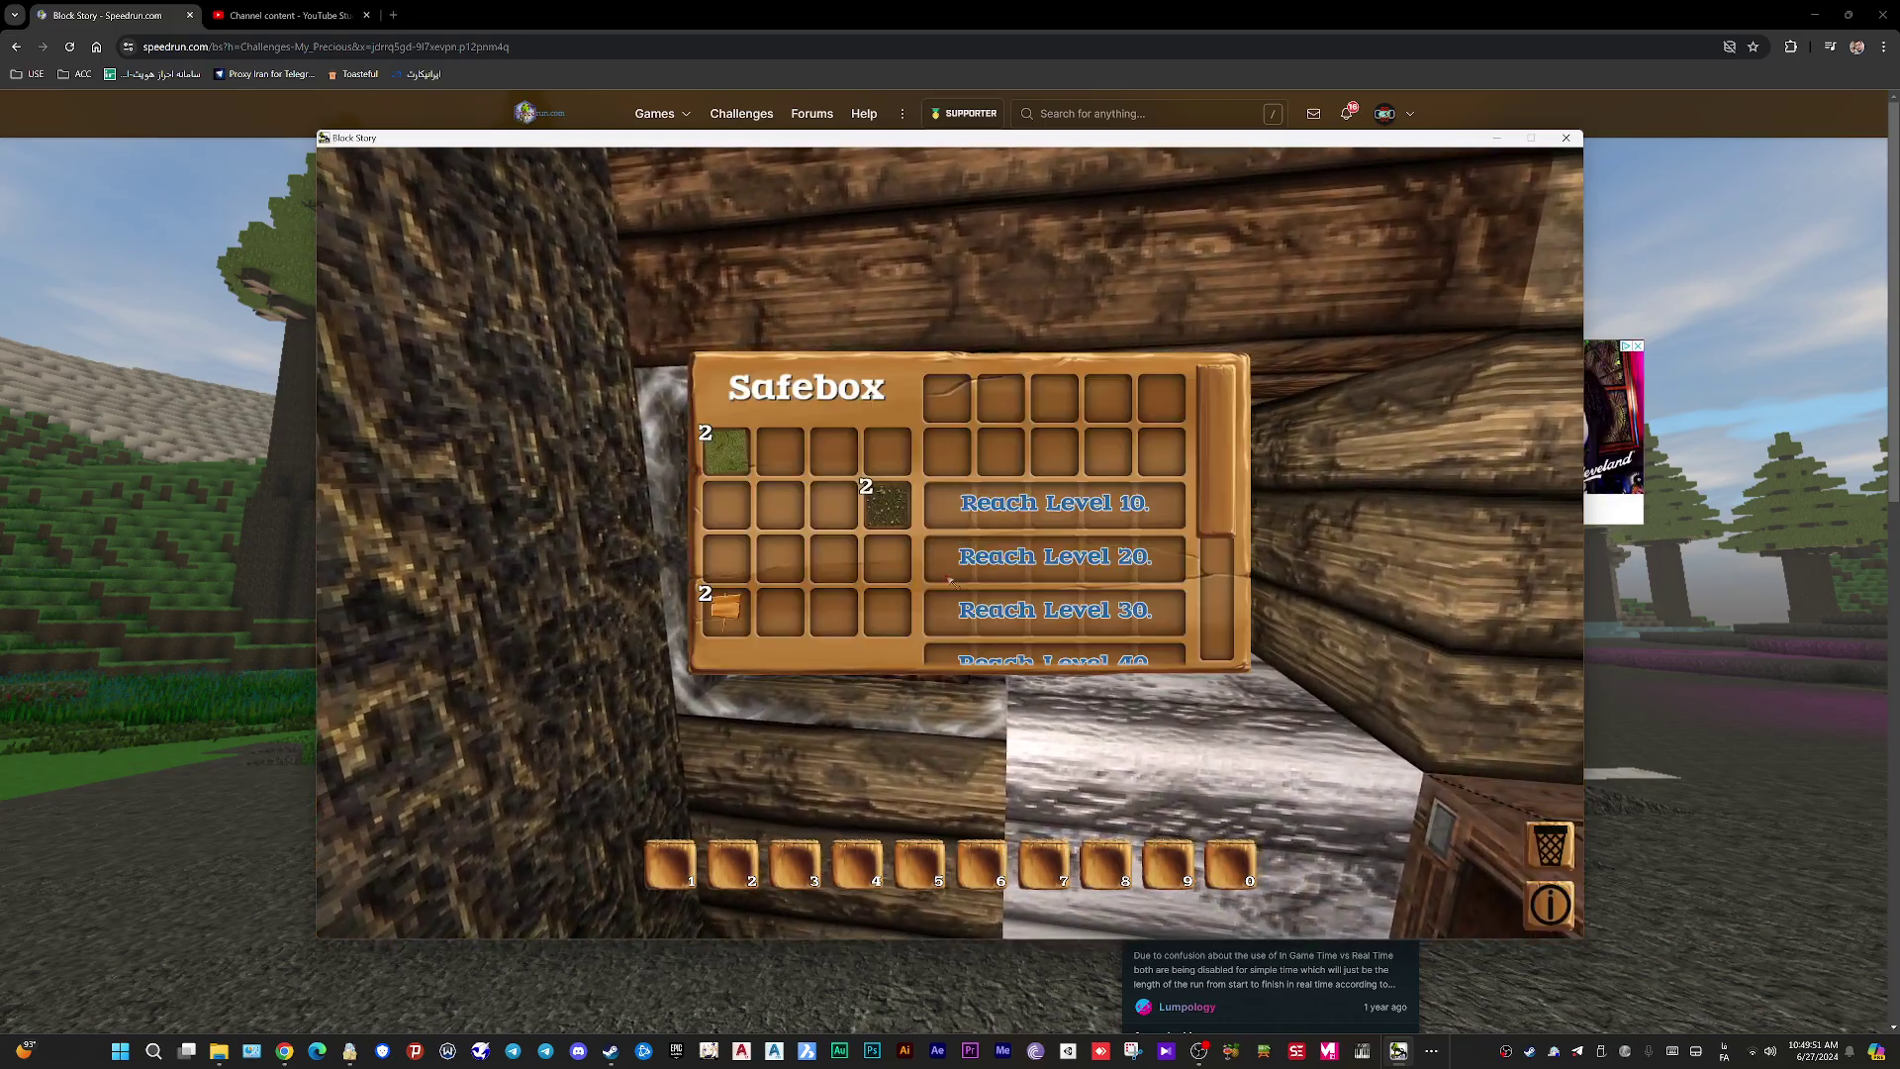
{"action": "key", "text": "Escape"}
{"action": "left_click", "coordinate": [1000, 394]}
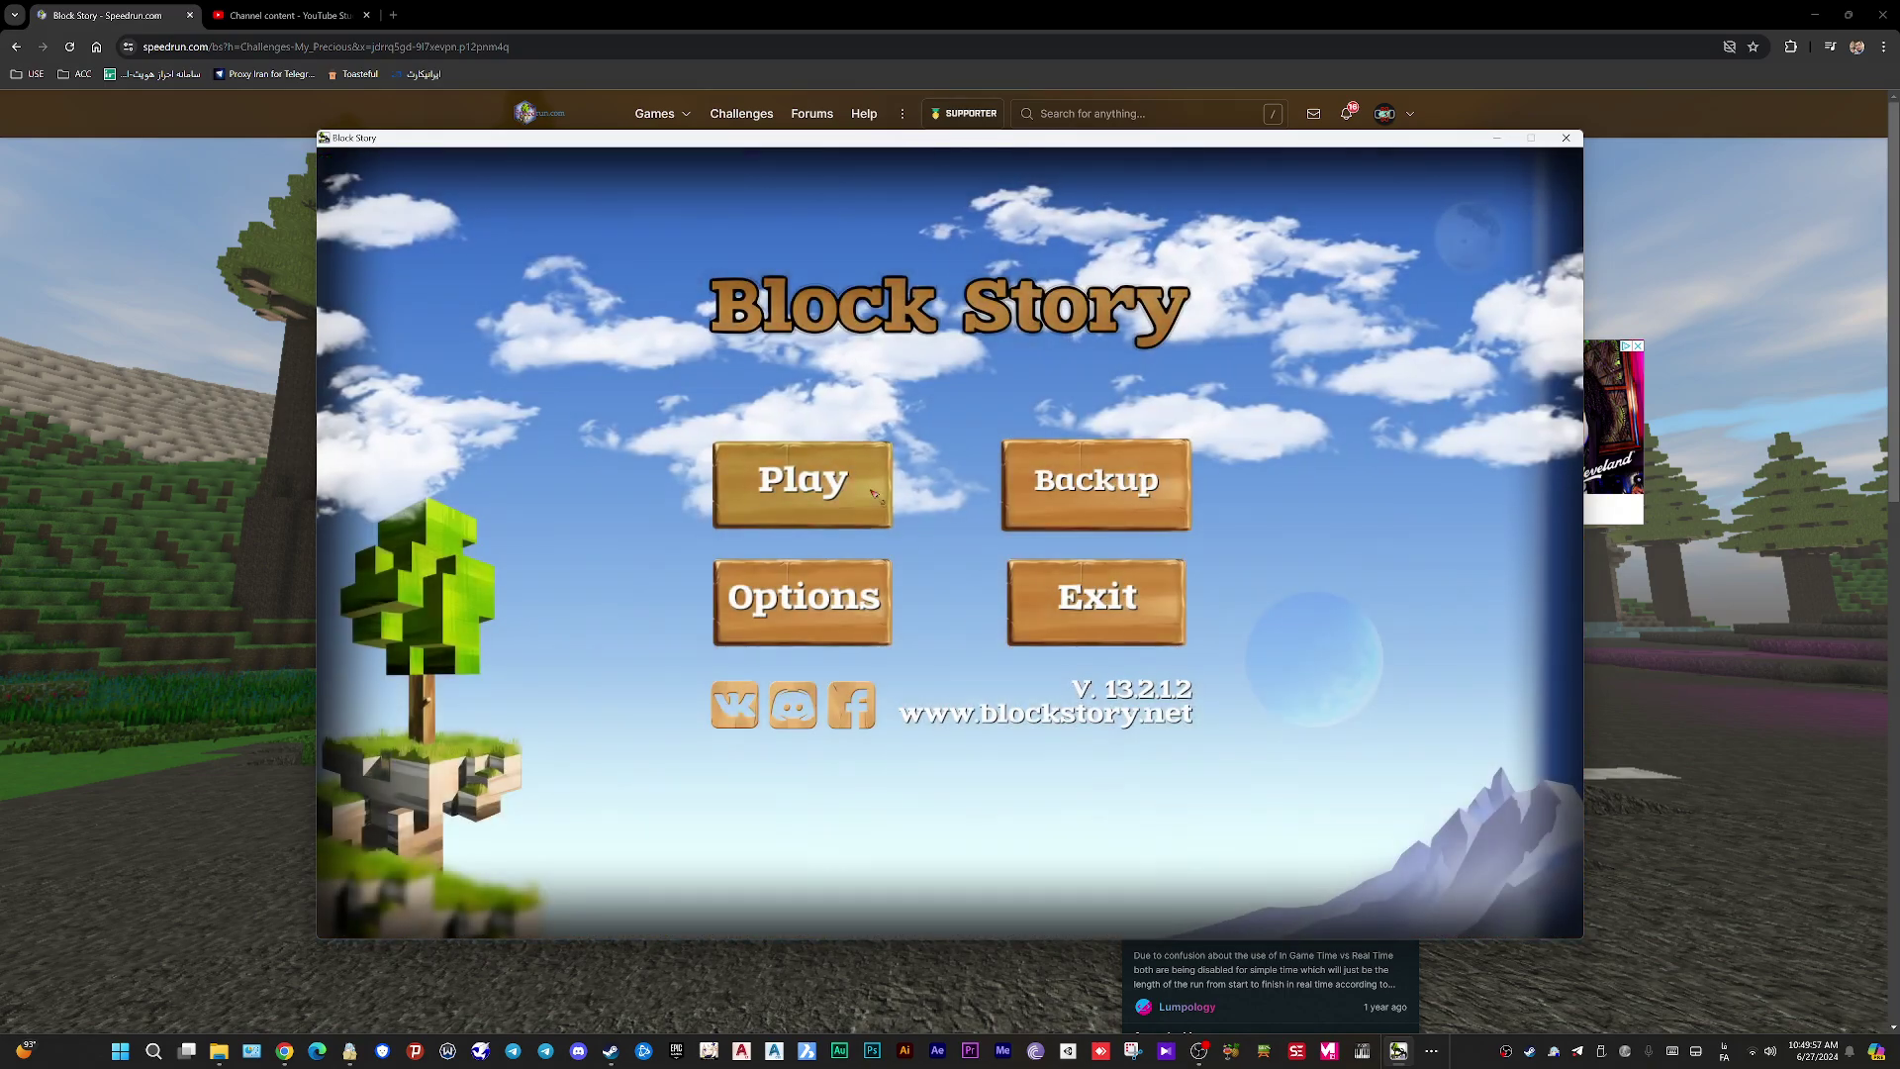
Step: Delete My World 1 and create a new world with seed 0
{"action": "left_click", "coordinate": [832, 483]}
{"action": "left_click", "coordinate": [1248, 325]}
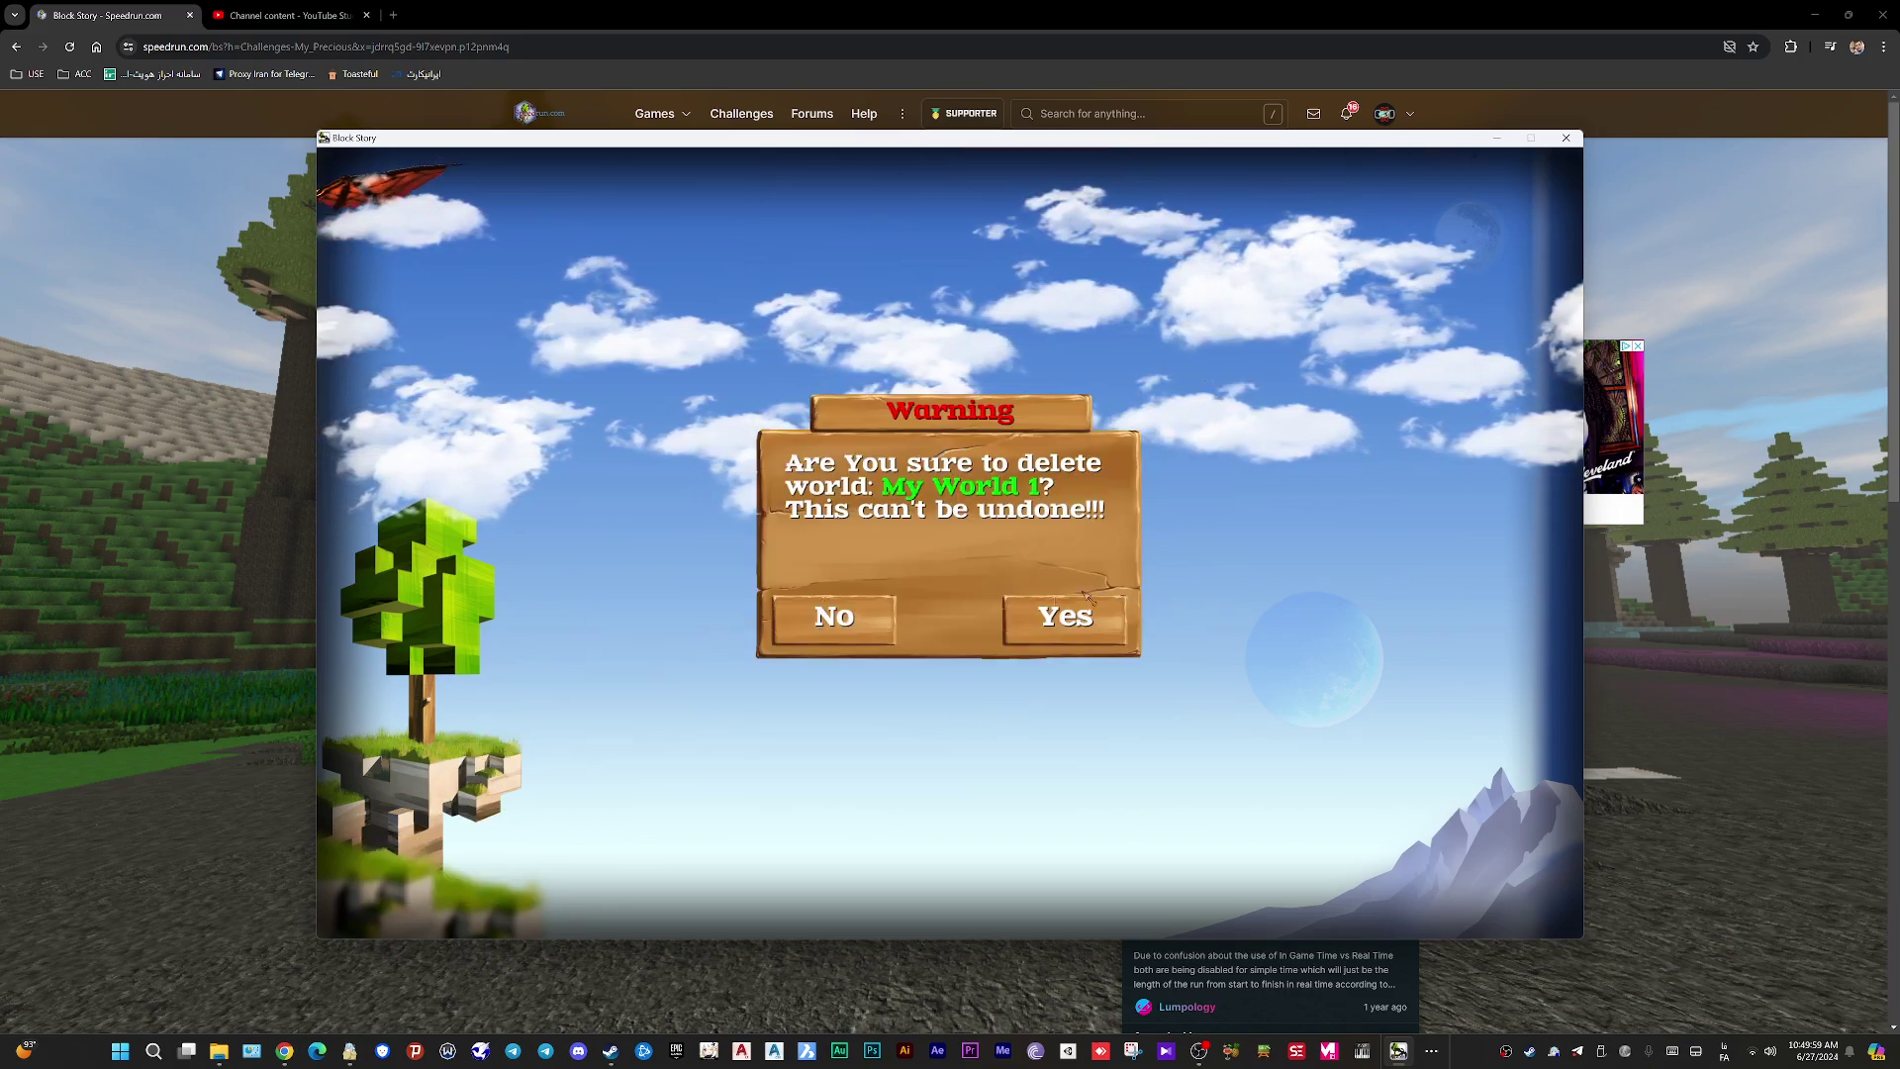
{"action": "left_click", "coordinate": [1069, 615]}
{"action": "left_click", "coordinate": [1155, 302]}
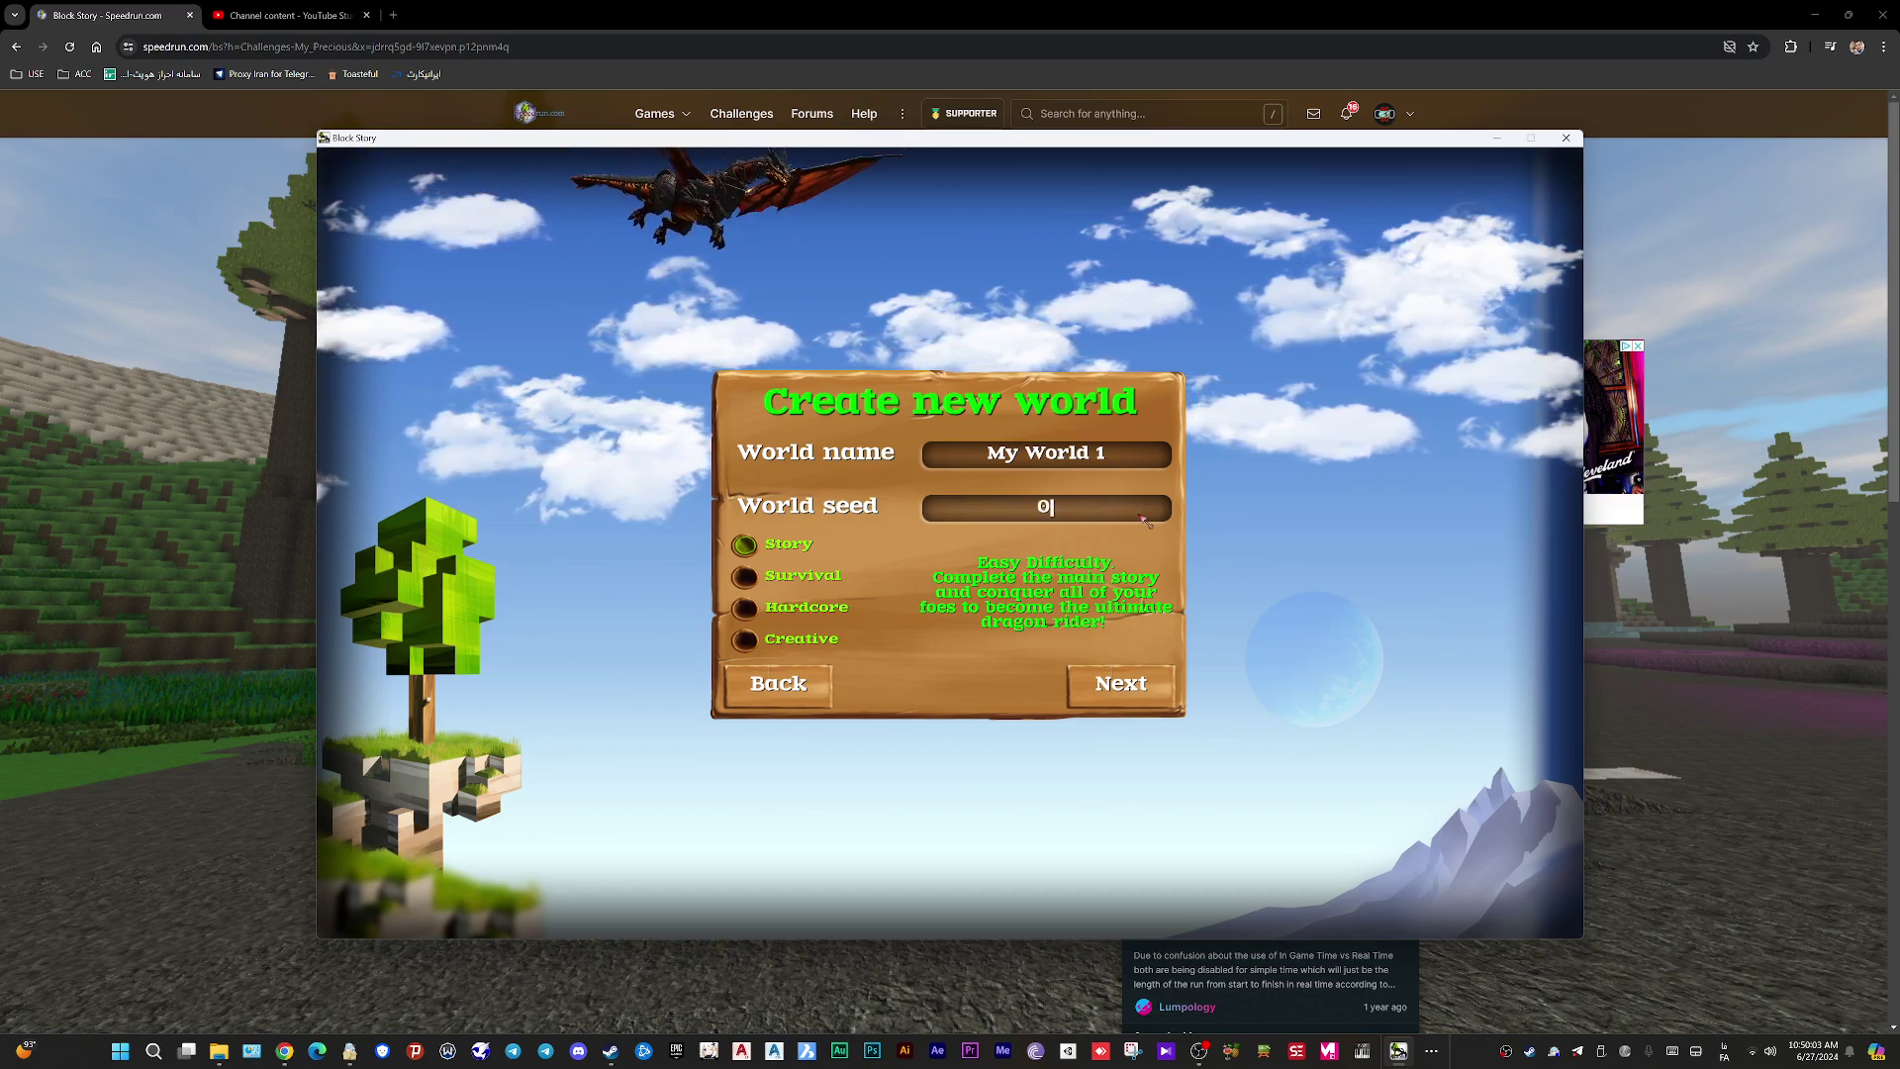
{"action": "left_click", "coordinate": [1121, 682]}
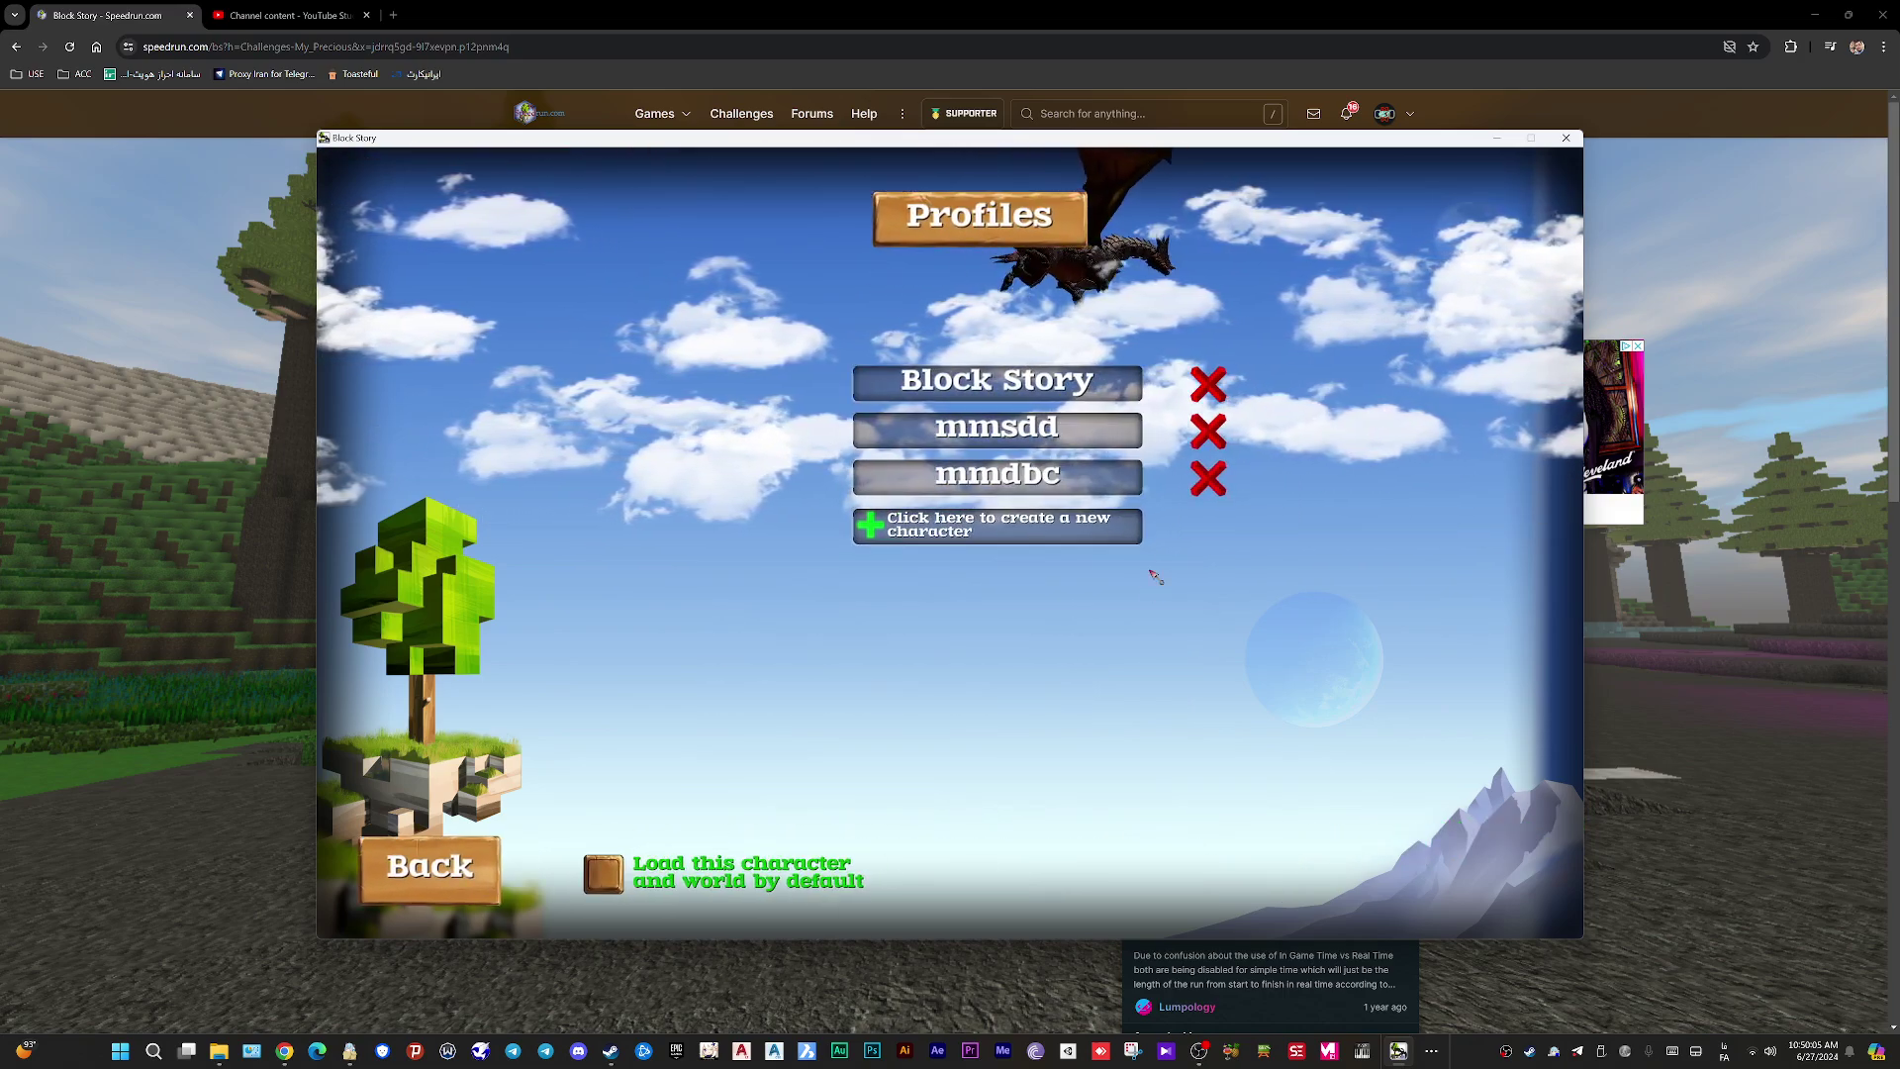
Step: Delete the Block Story character and create a new one
{"action": "left_click", "coordinate": [1210, 383]}
{"action": "left_click", "coordinate": [1084, 613]}
{"action": "left_click", "coordinate": [1036, 494]}
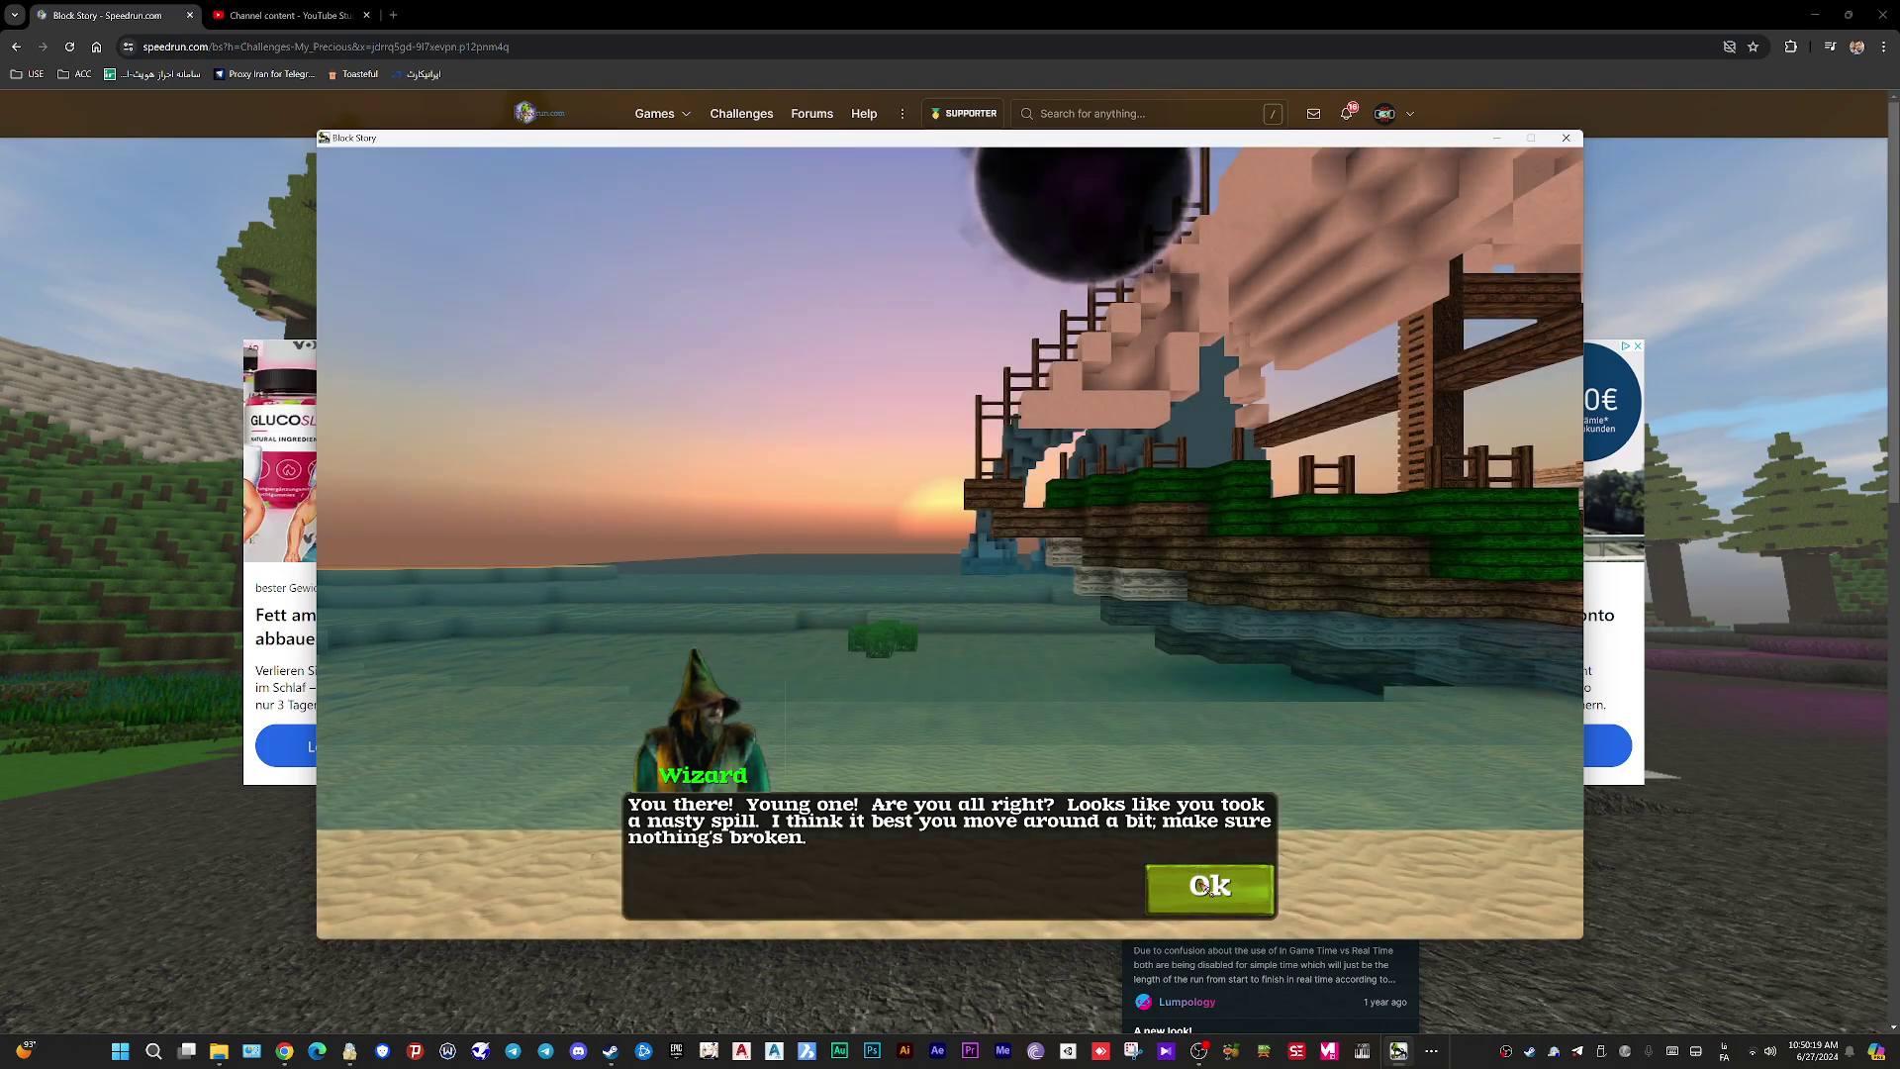
Step: Dismiss the wizard, walk into the house, open the safebox, then close it and pause
{"action": "left_click", "coordinate": [1209, 886]}
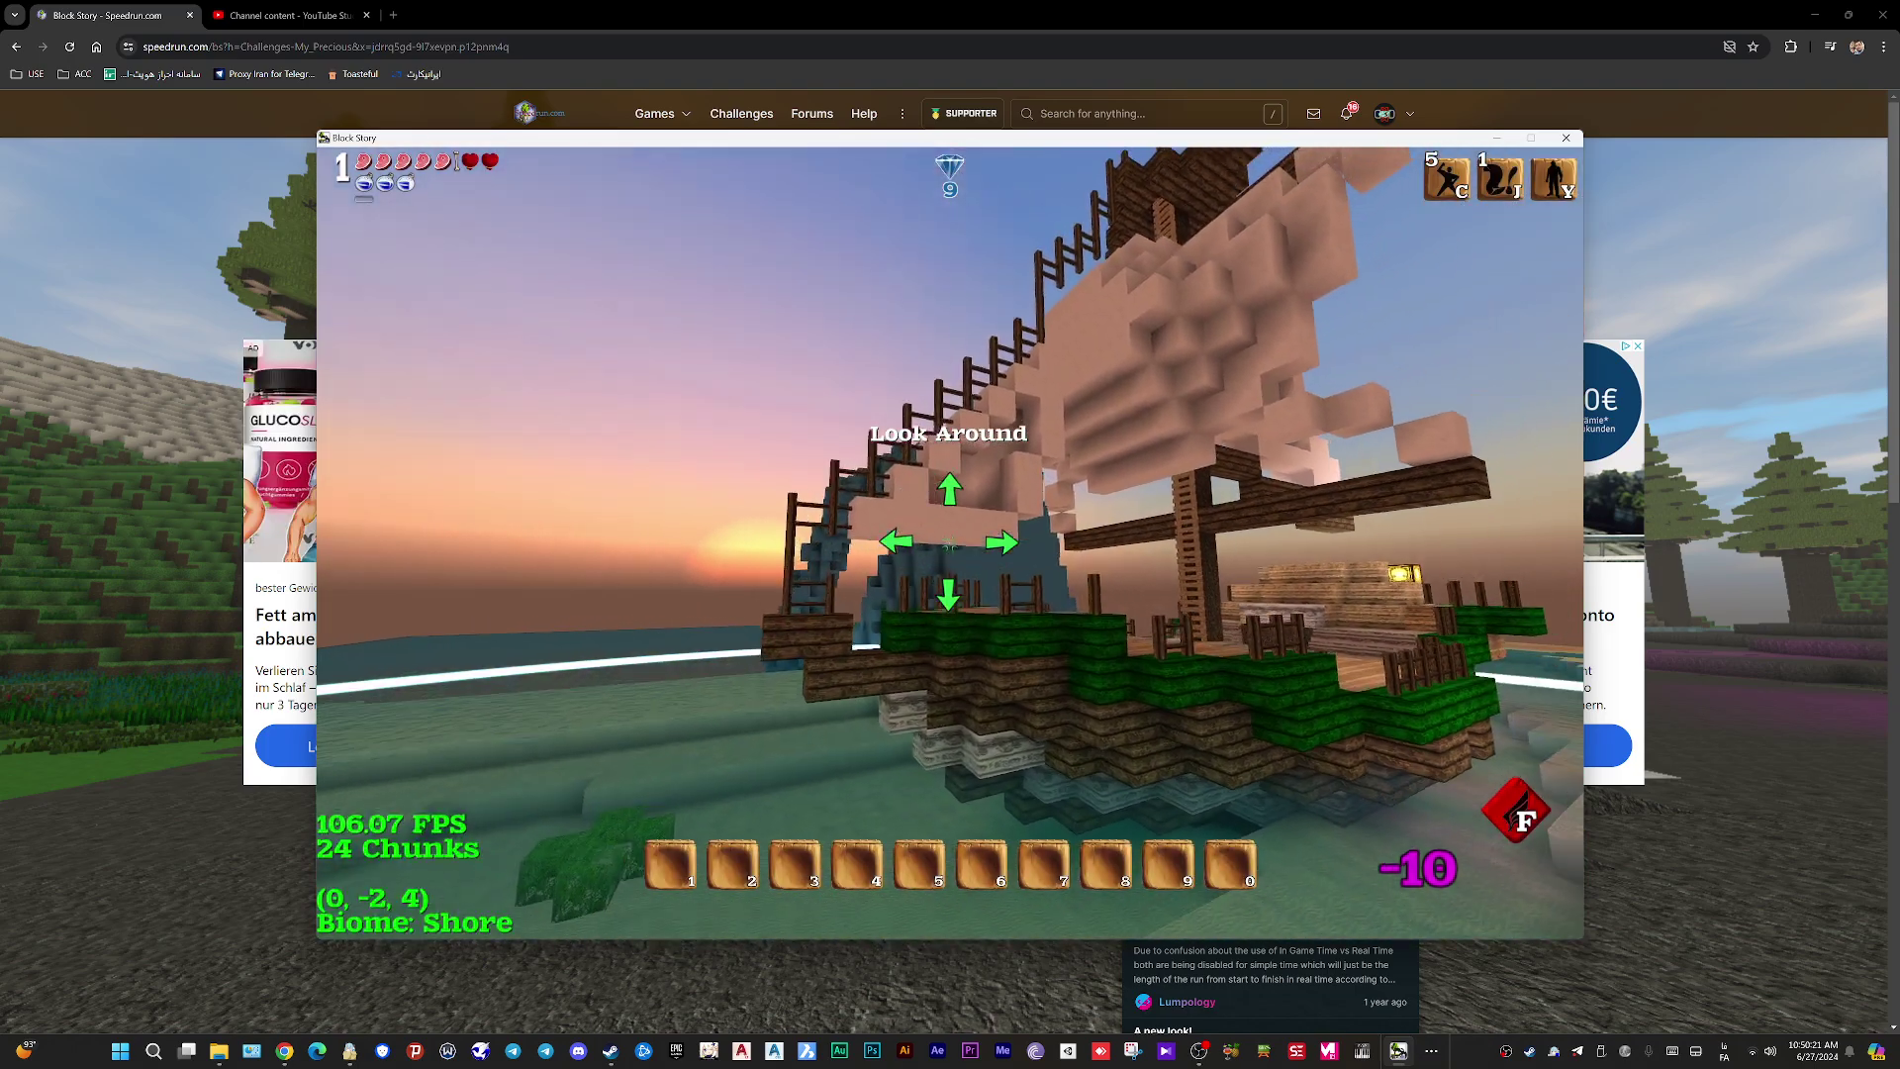
{"action": "key", "text": "w"}
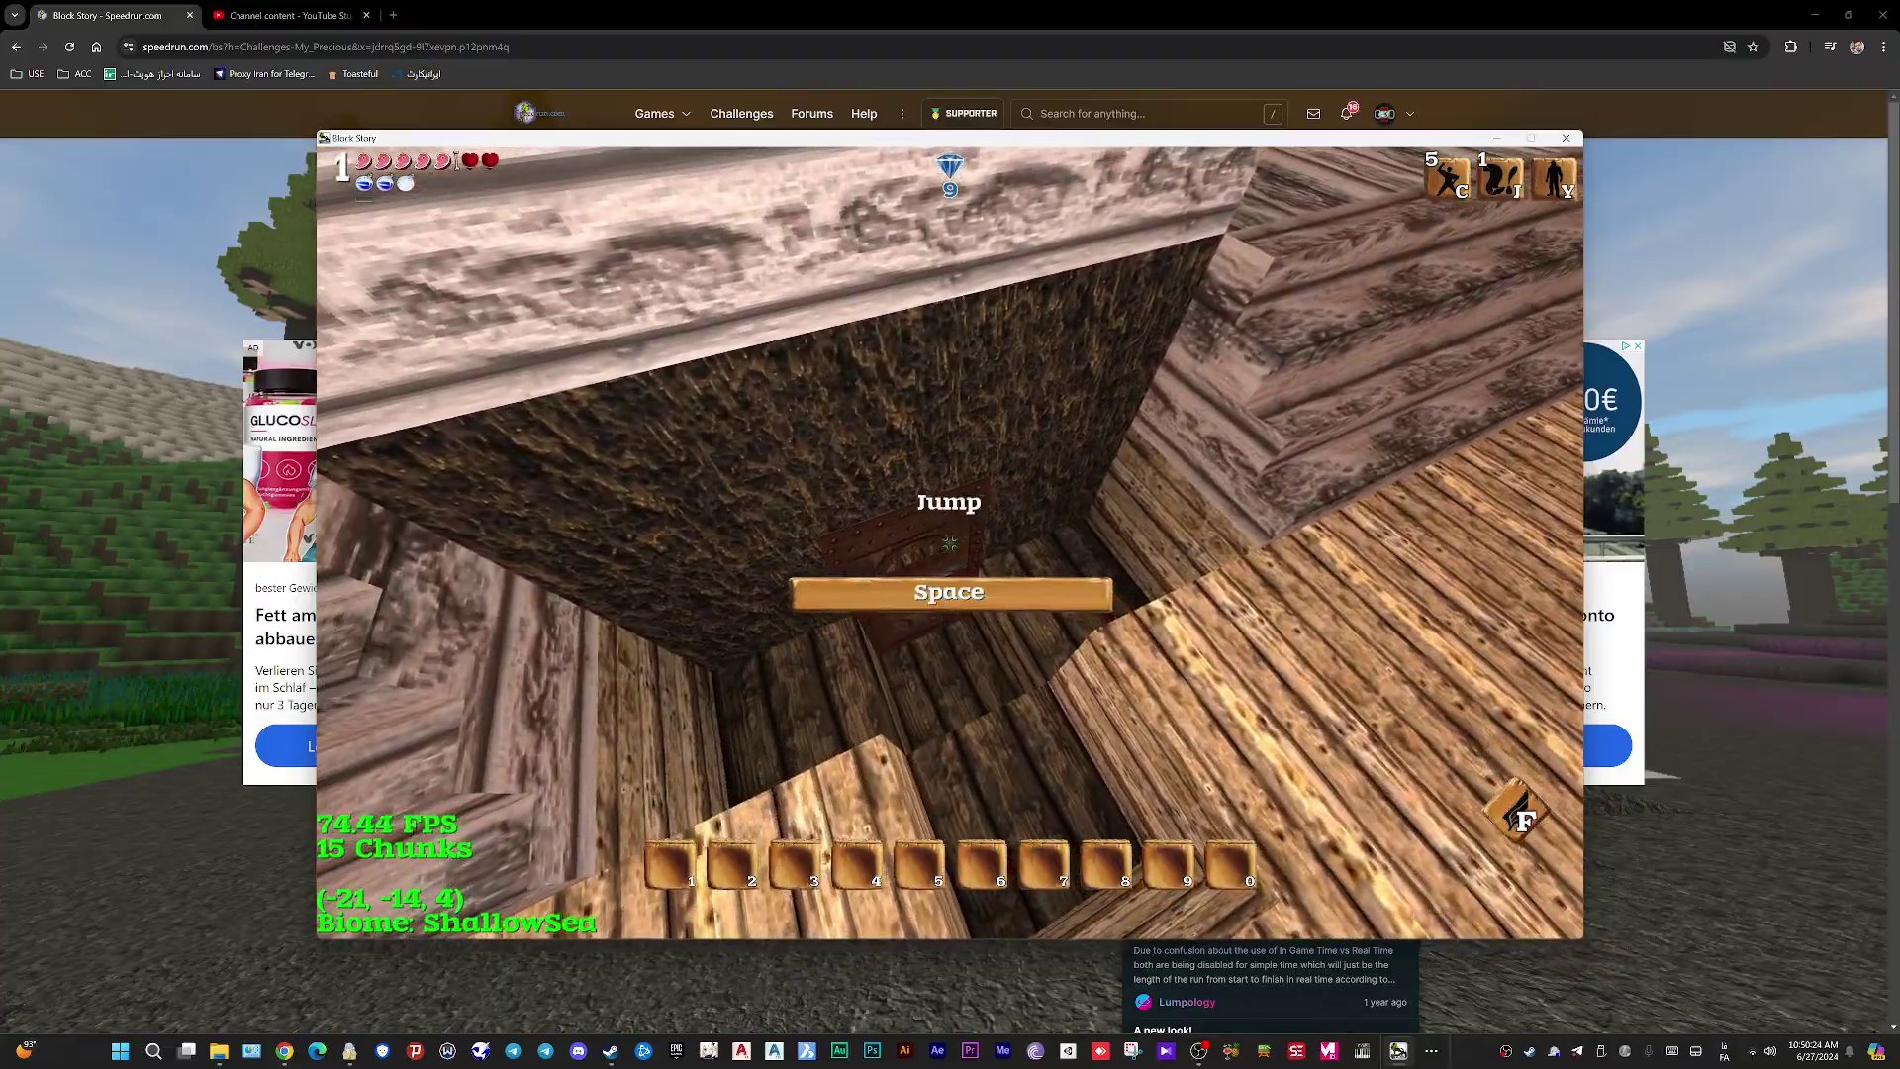
{"action": "left_click_drag", "start_coordinate": [949, 540], "coordinate": [948, 541]}
{"action": "left_click", "coordinate": [949, 541]}
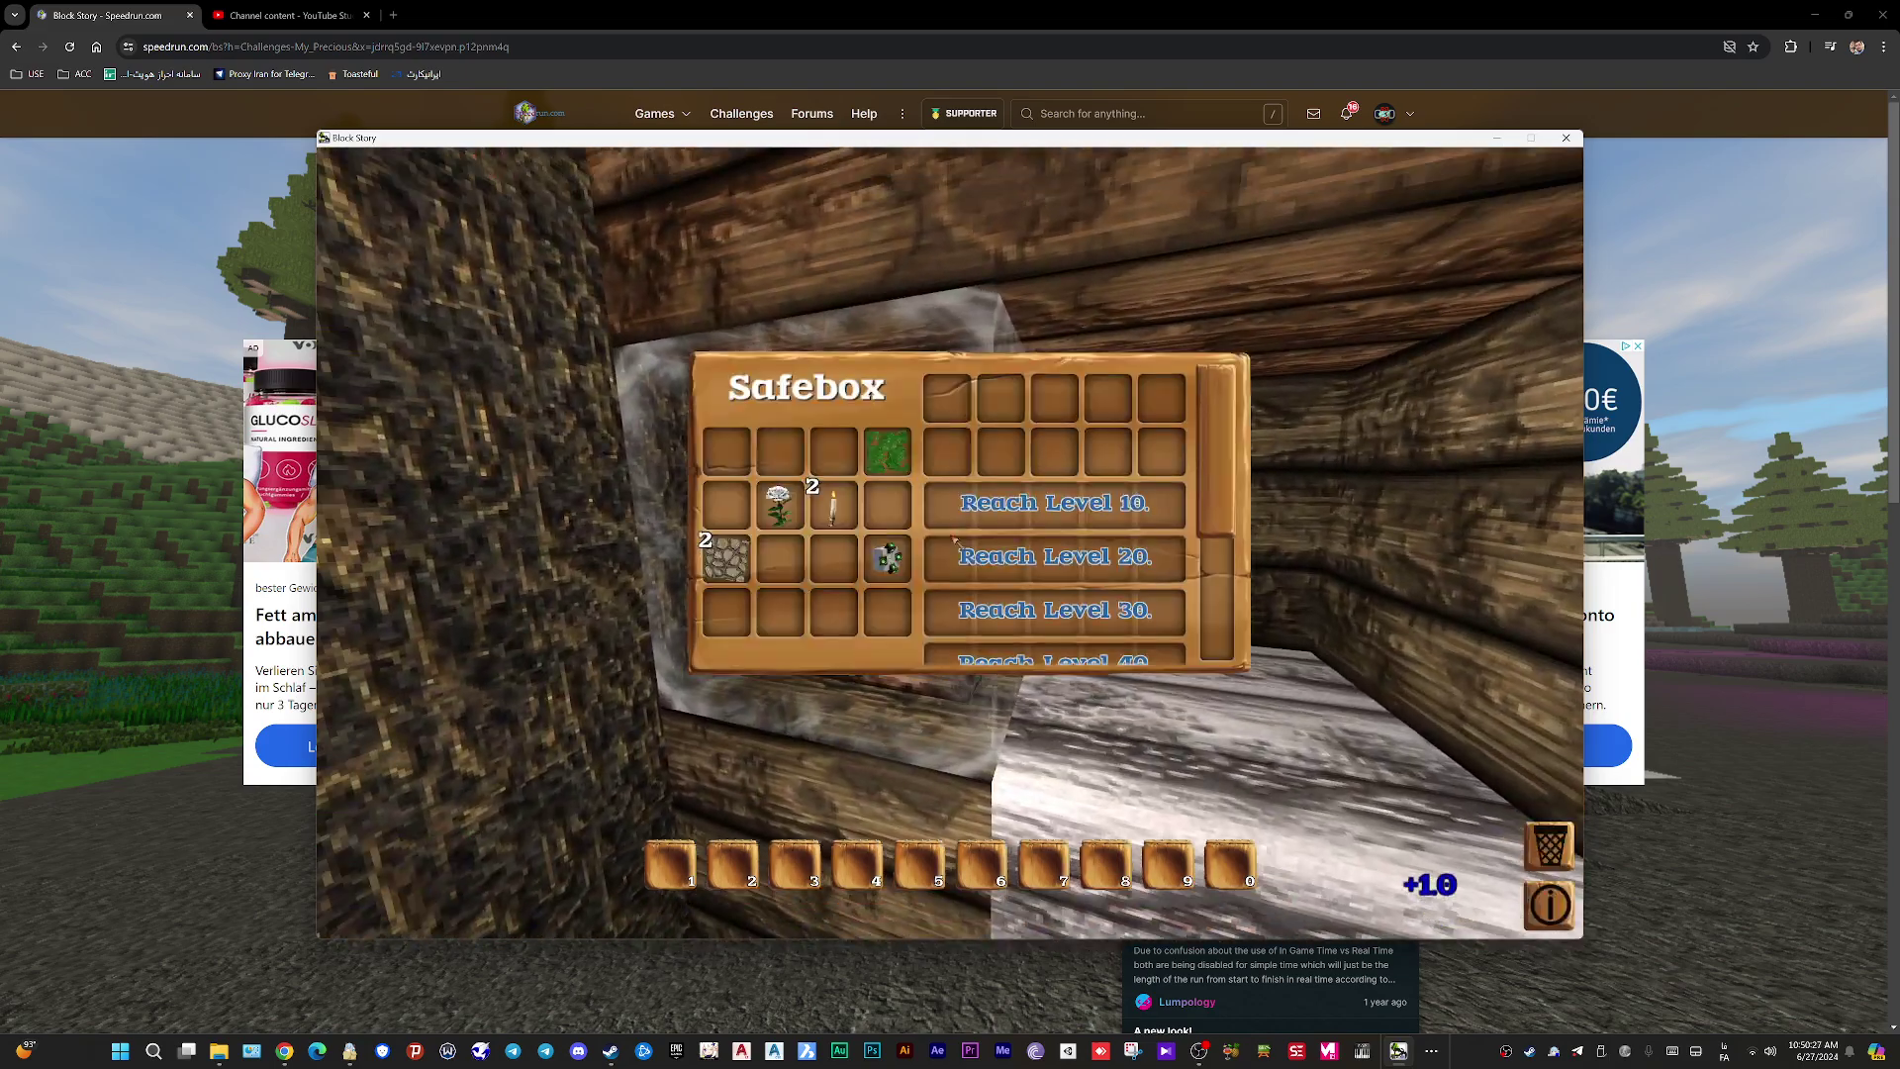
{"action": "key", "text": "Escape"}
{"action": "key", "text": "Escape"}
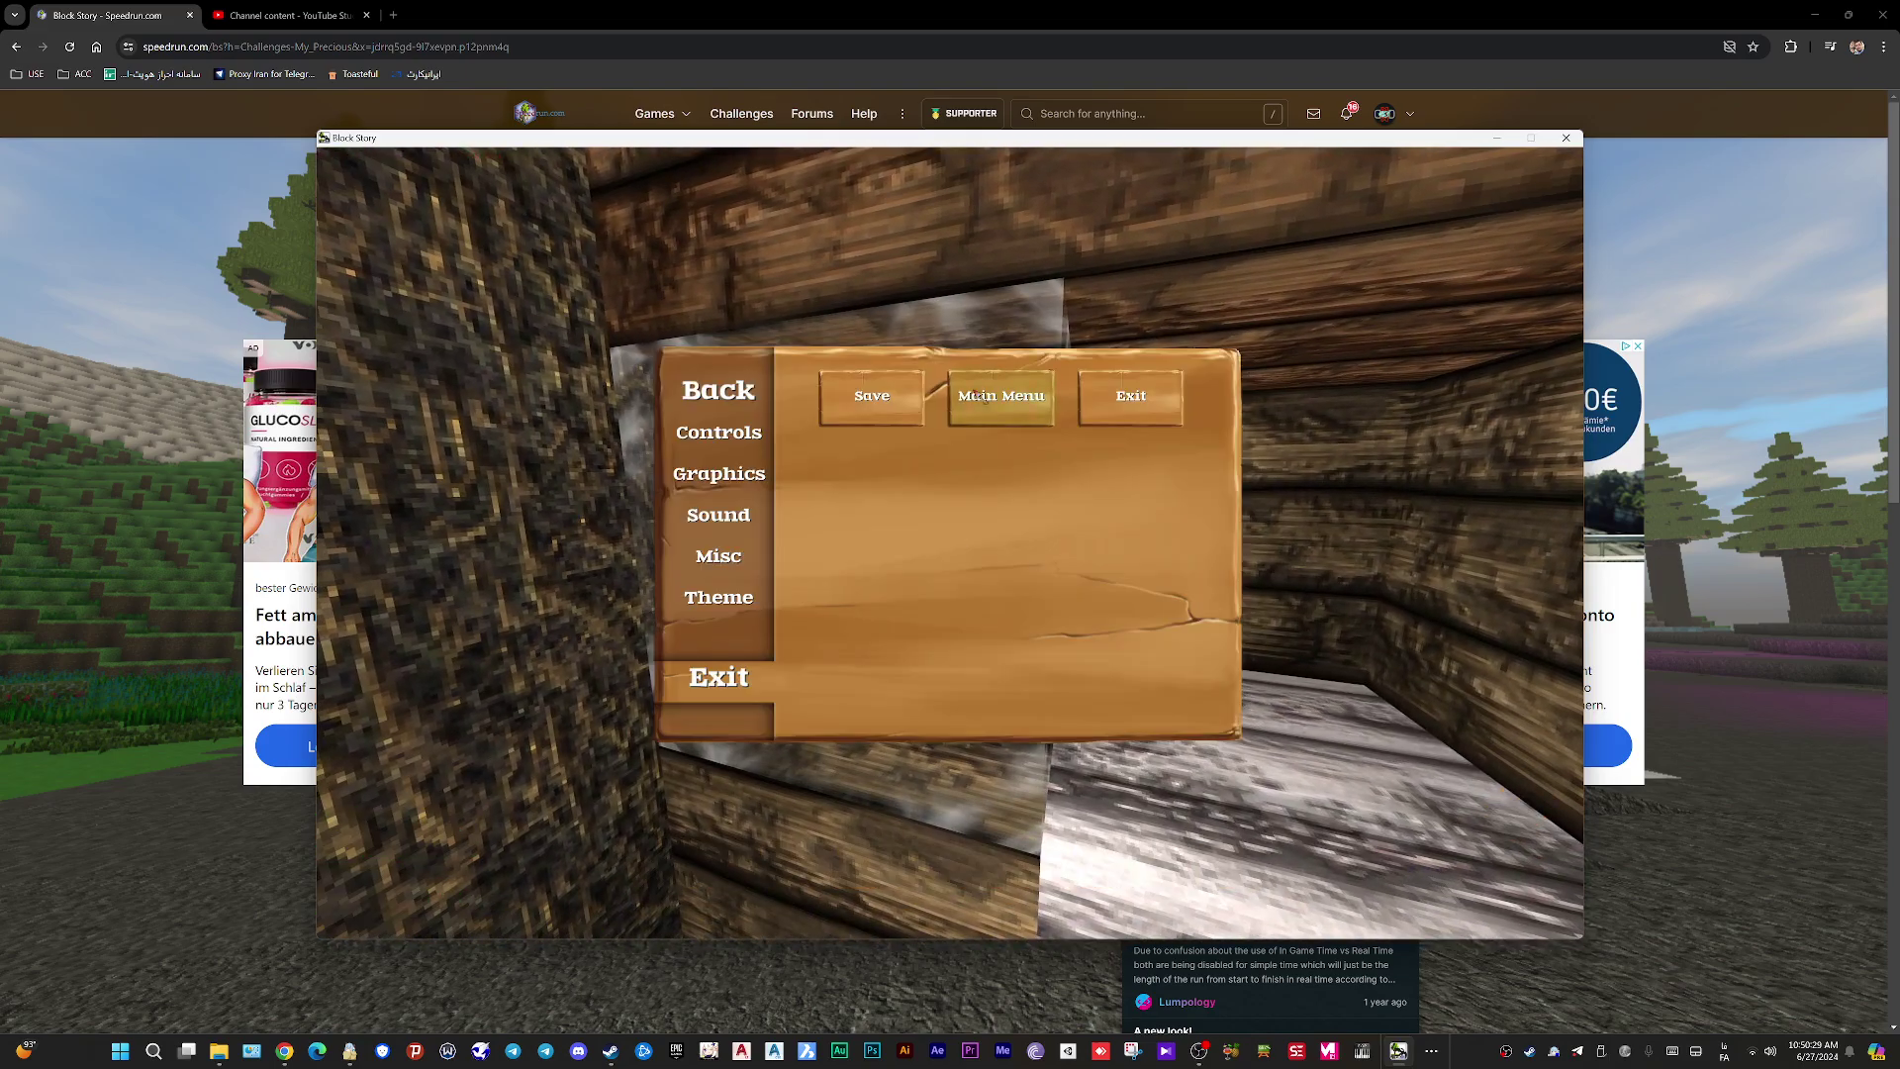
{"action": "key", "text": "Escape"}
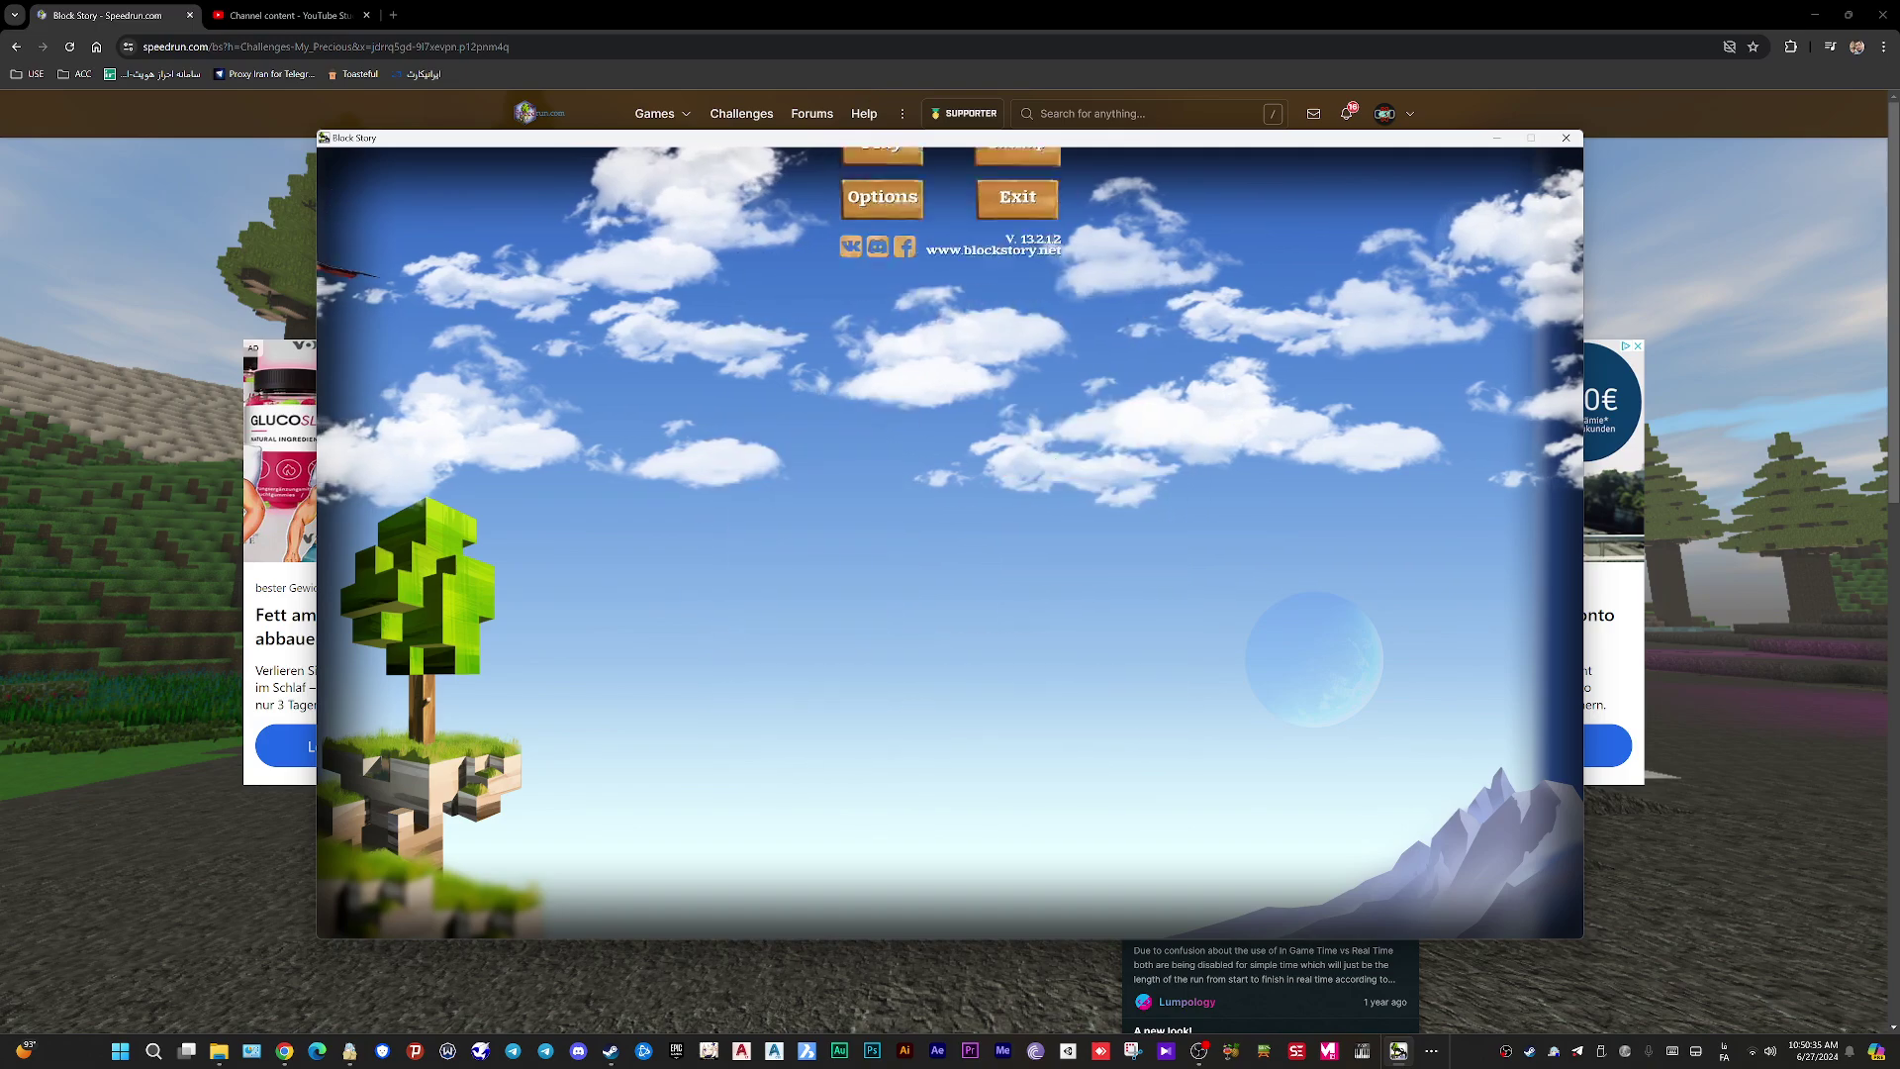
Step: Delete My World 1 and create a new seed 0 story world
{"action": "left_click", "coordinate": [1195, 382]}
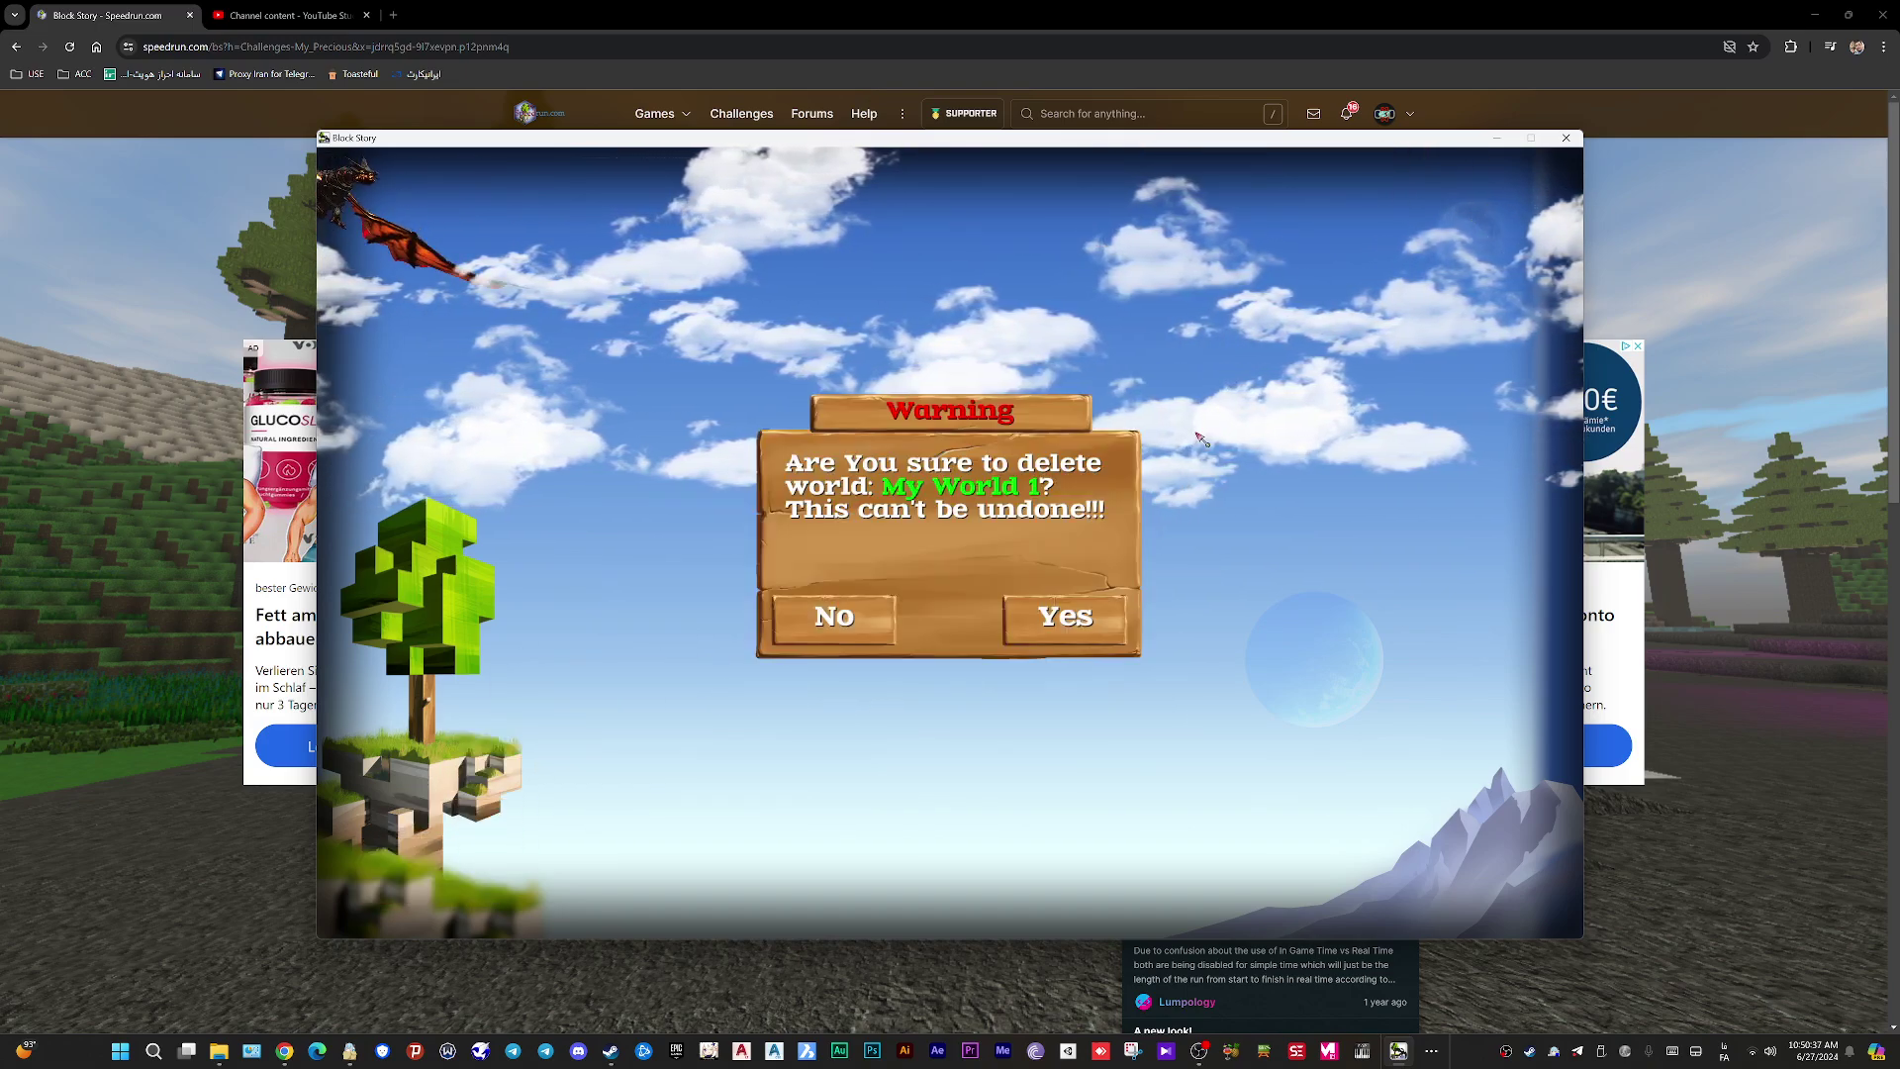
{"action": "left_click", "coordinate": [1088, 638]}
{"action": "left_click", "coordinate": [1011, 483]}
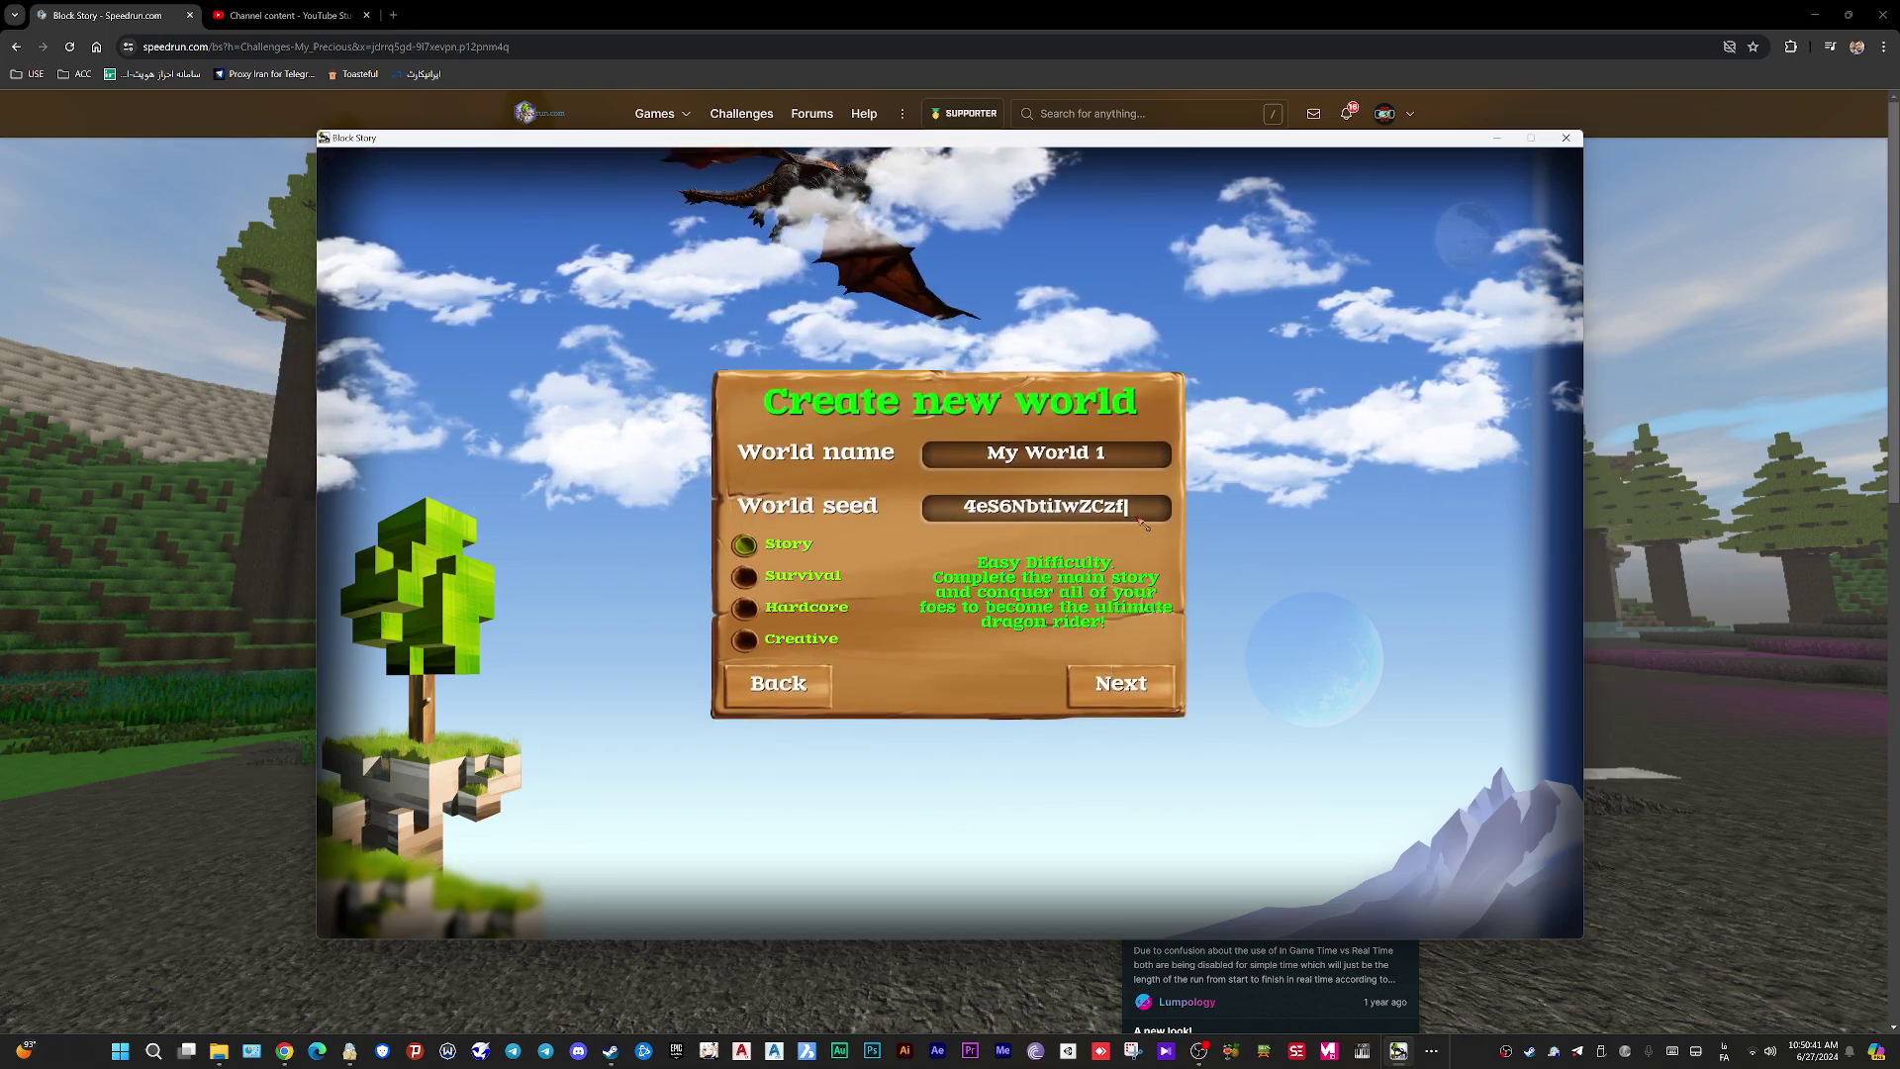
{"action": "left_click", "coordinate": [1143, 680]}
Step: Replace the Block Story character with a new profile and load the game
{"action": "left_click", "coordinate": [1207, 384]}
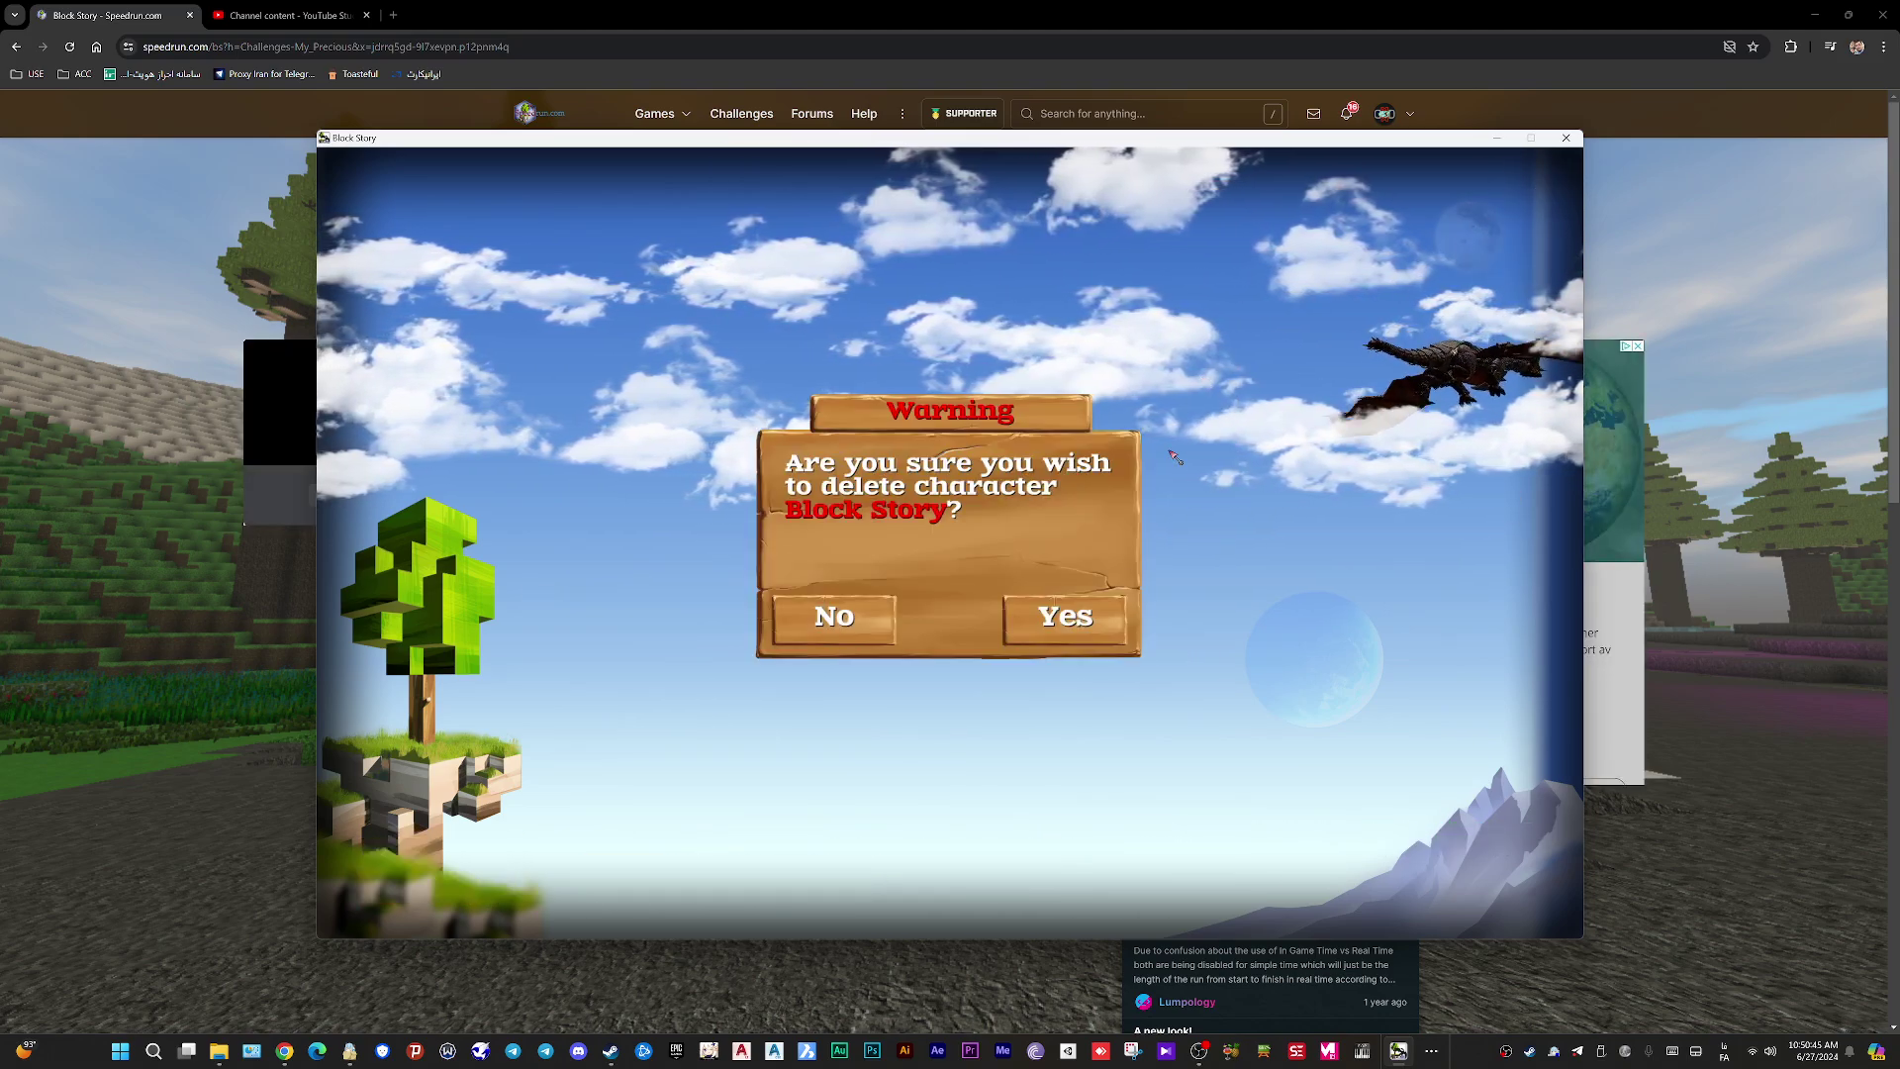
{"action": "left_click", "coordinate": [1066, 614]}
{"action": "left_click", "coordinate": [1035, 464]}
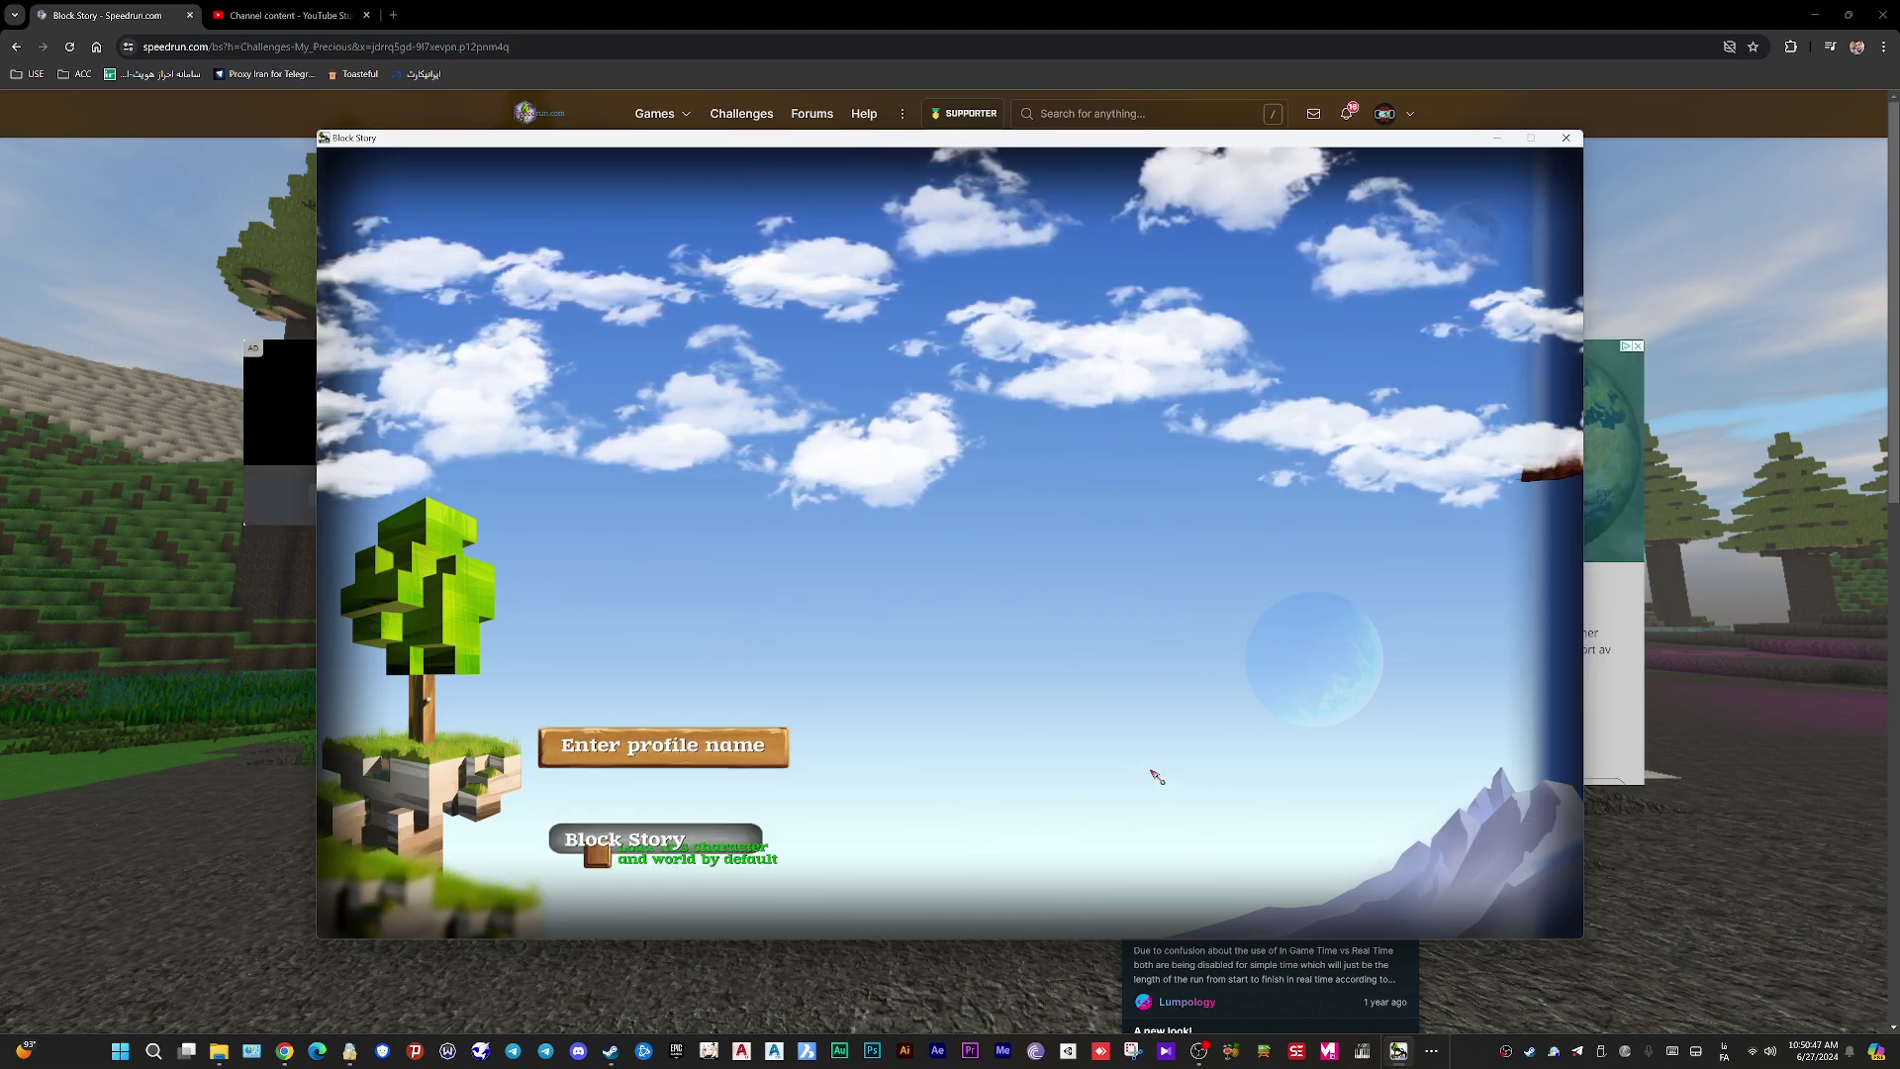
{"action": "left_click", "coordinate": [1097, 694]}
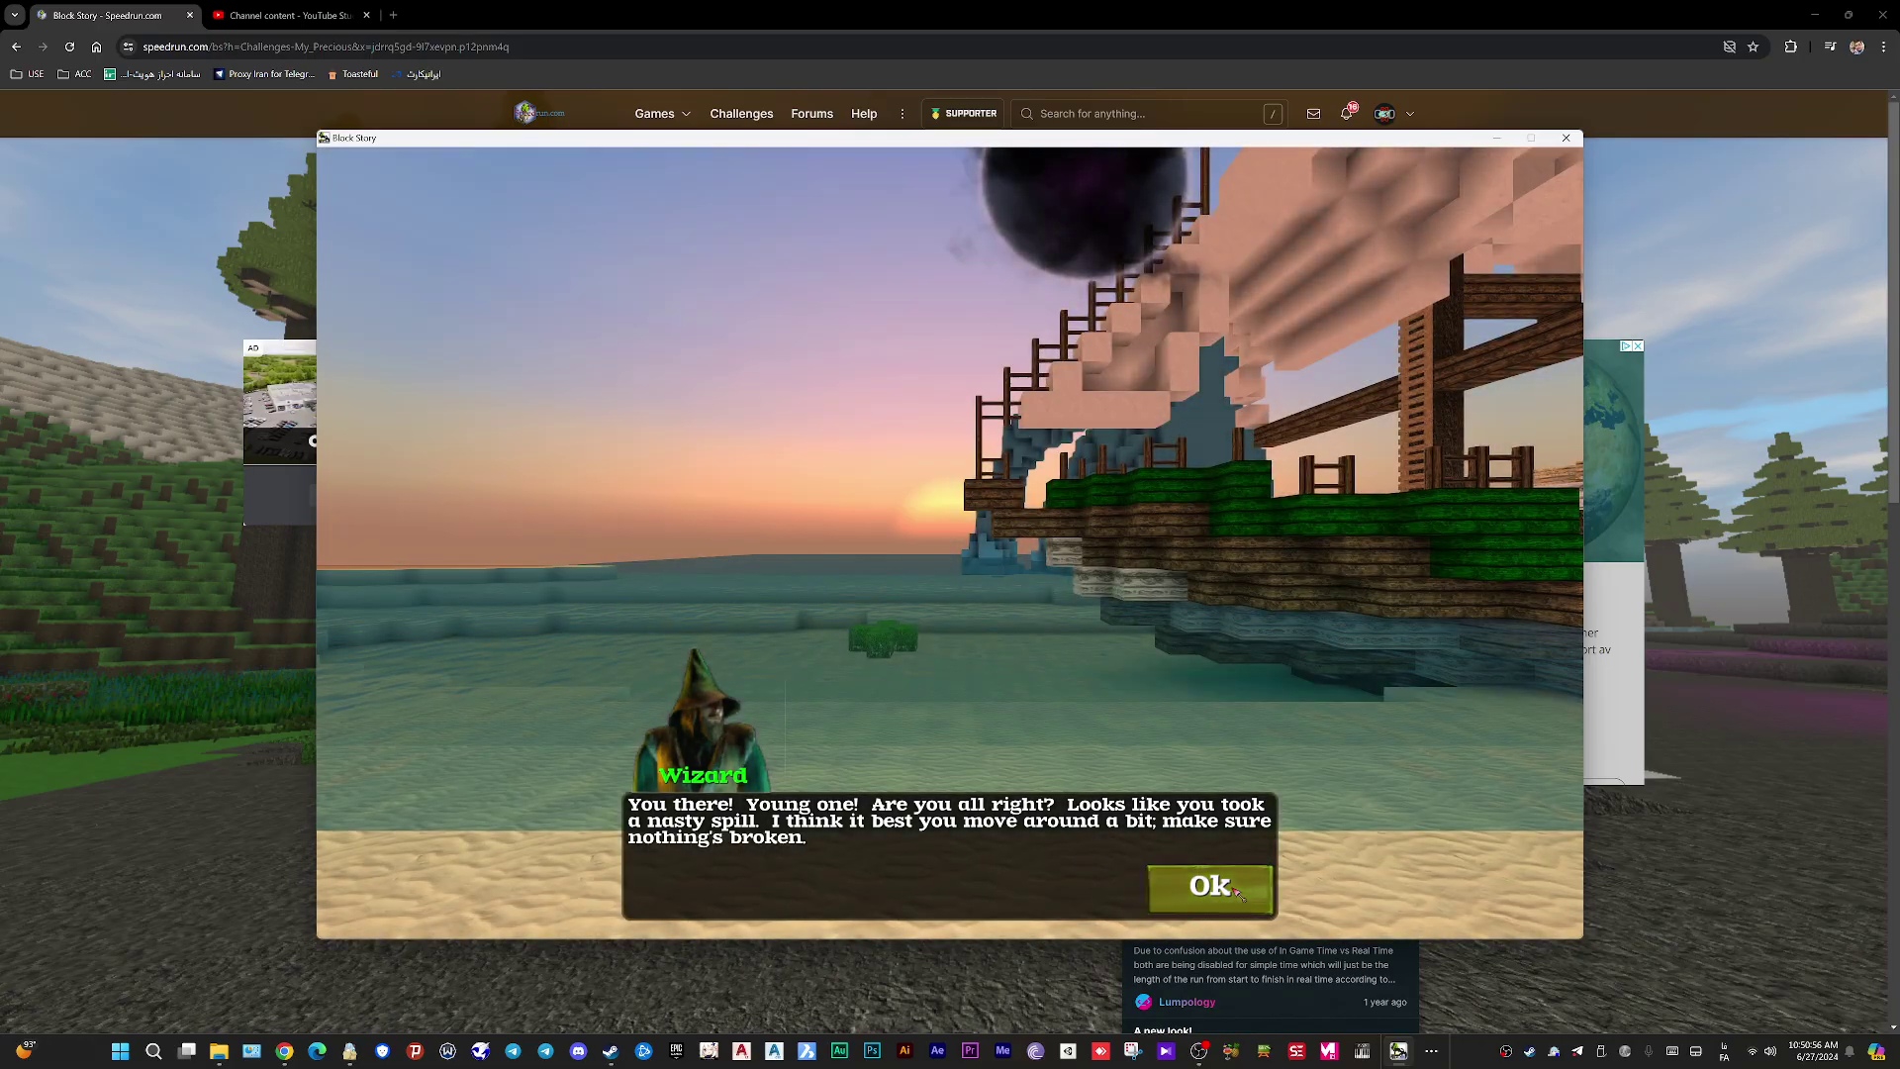
Step: Dismiss the Wizard, walk into the house, open the safebox (no dragon egg), and pause
{"action": "left_click", "coordinate": [1210, 886]}
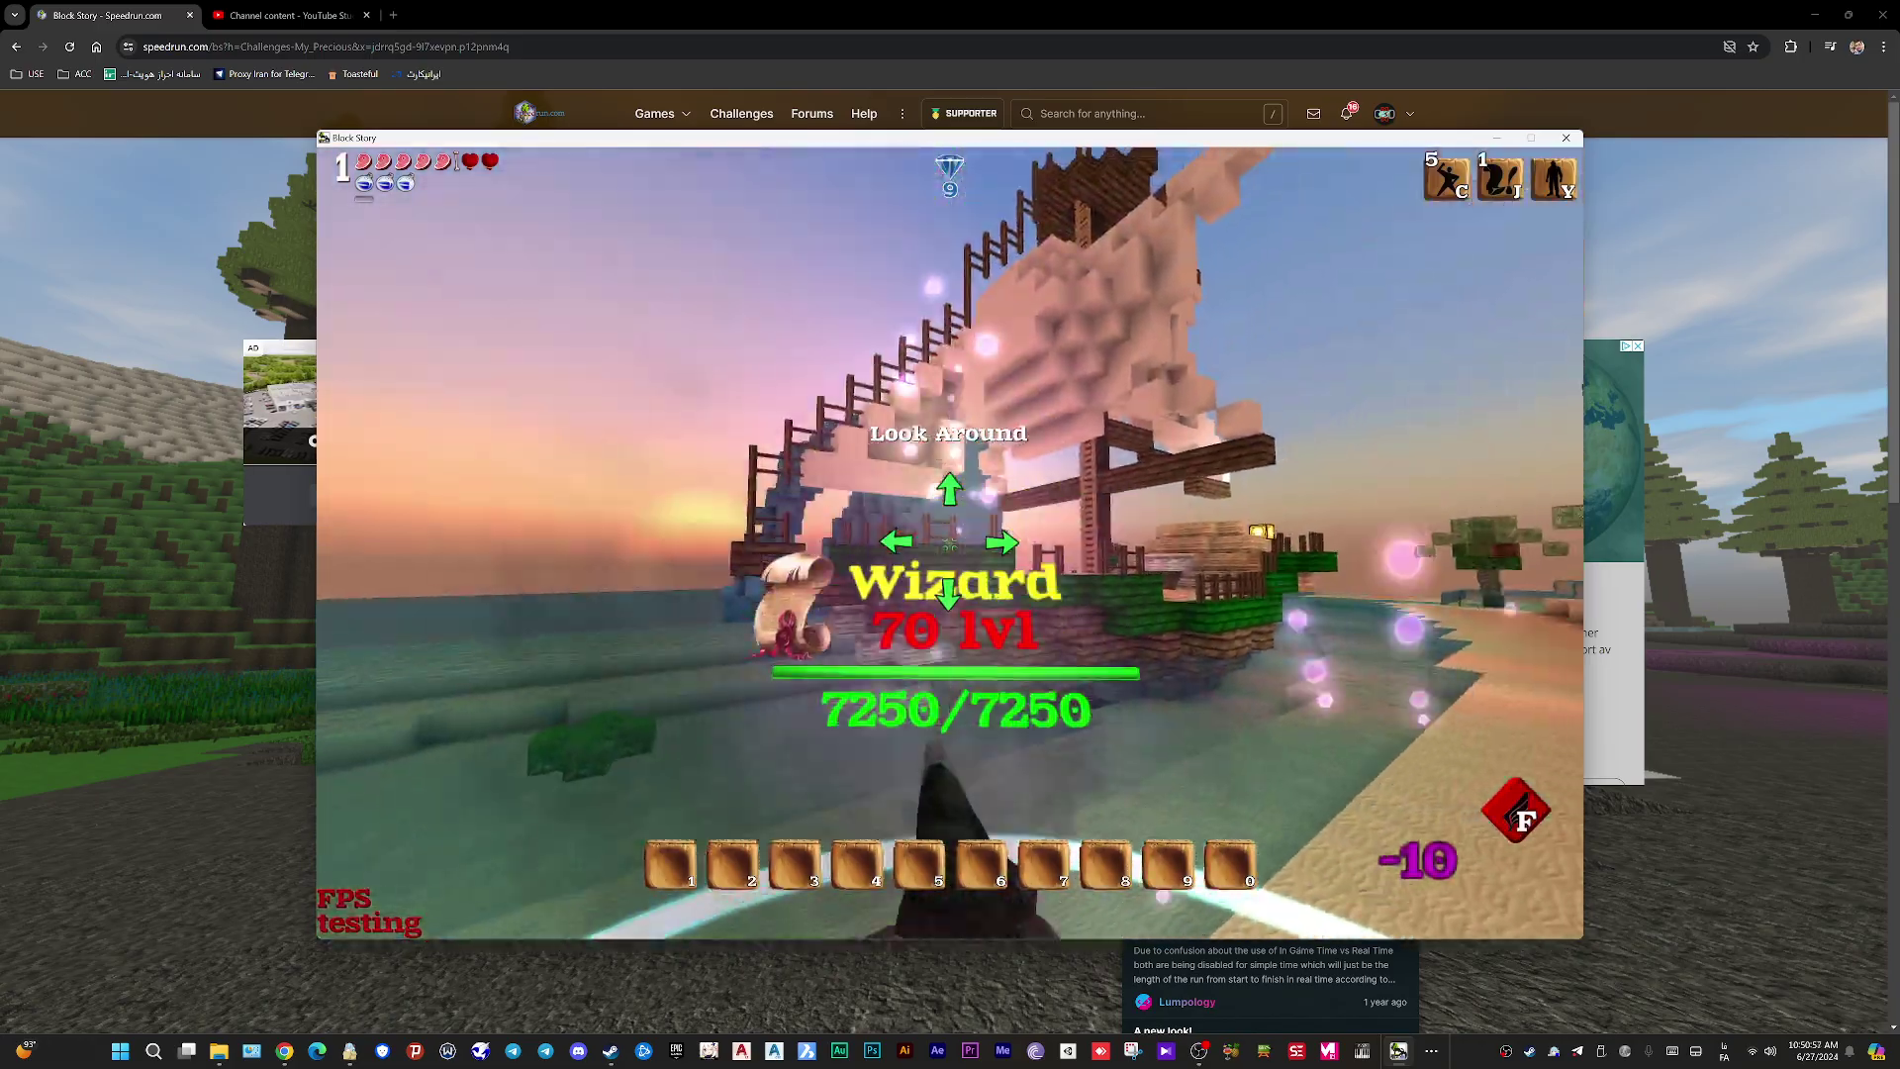
{"action": "key", "text": "w"}
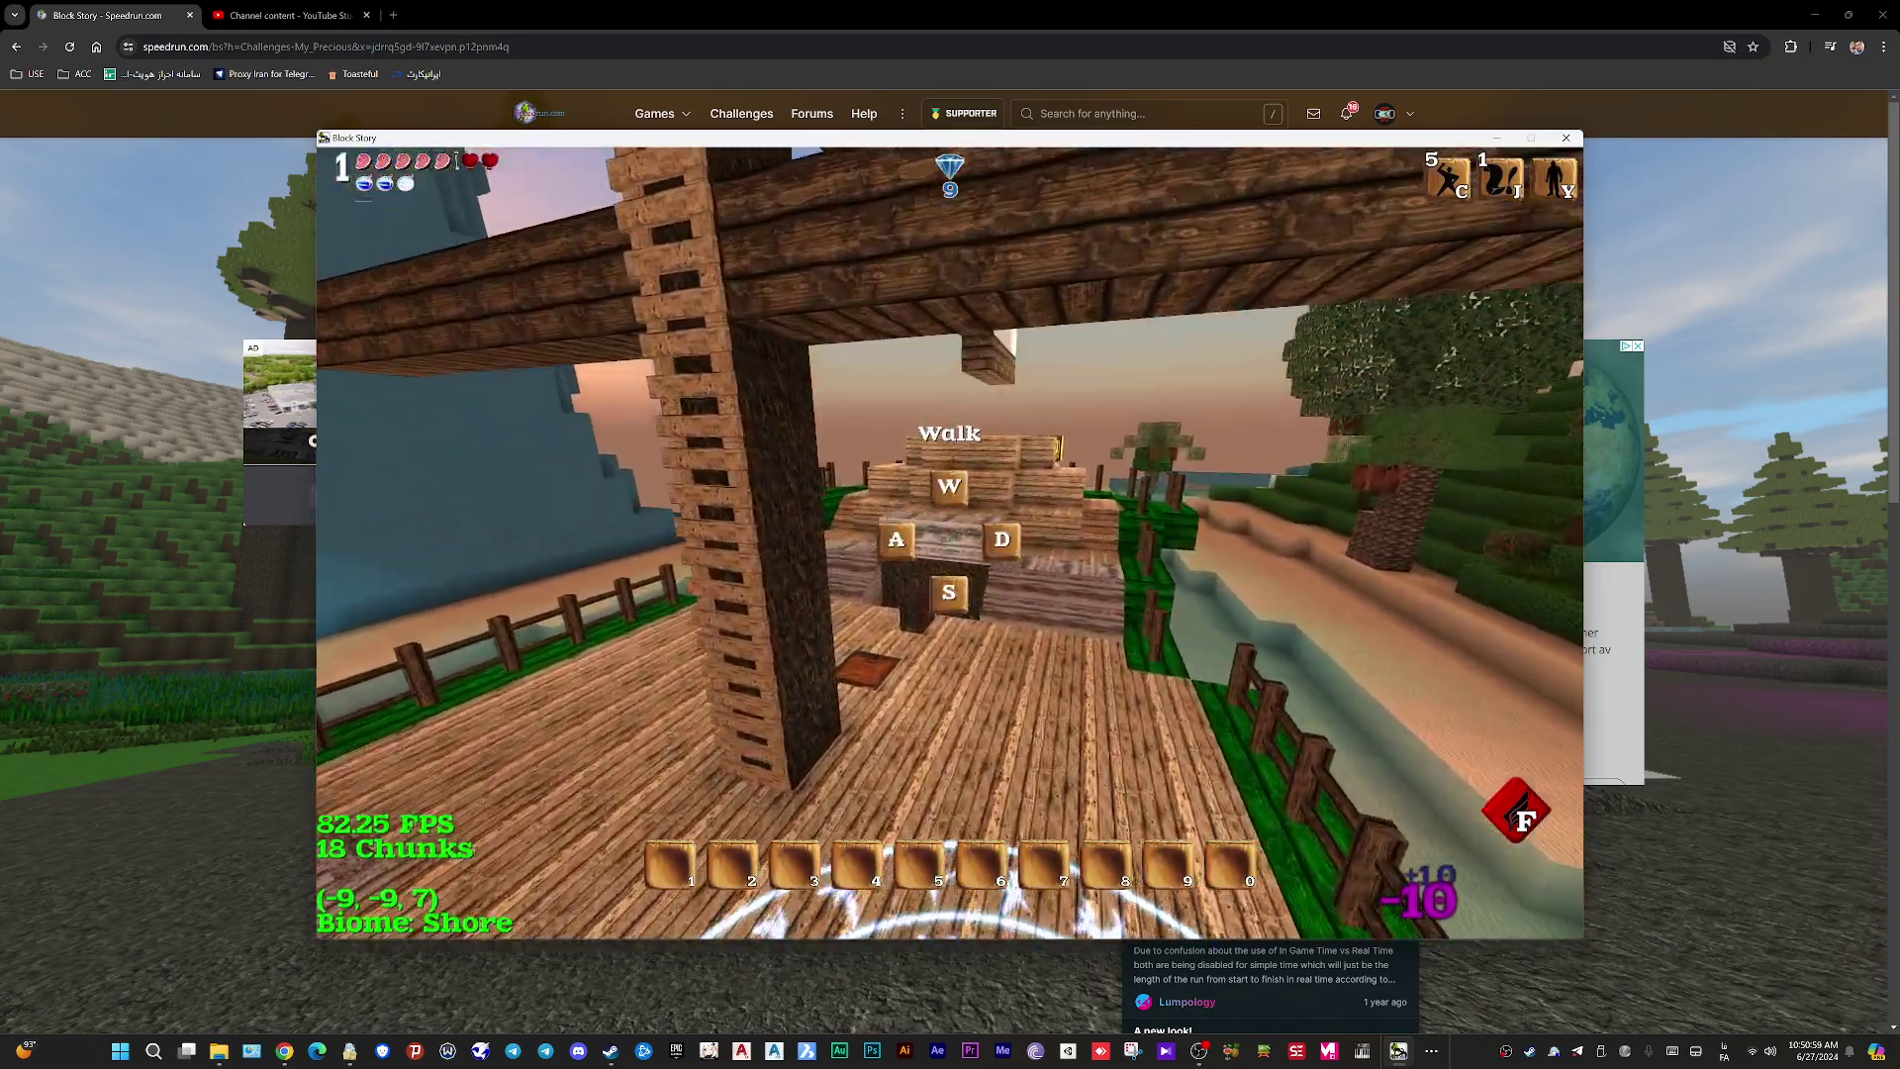
{"action": "key", "text": "w"}
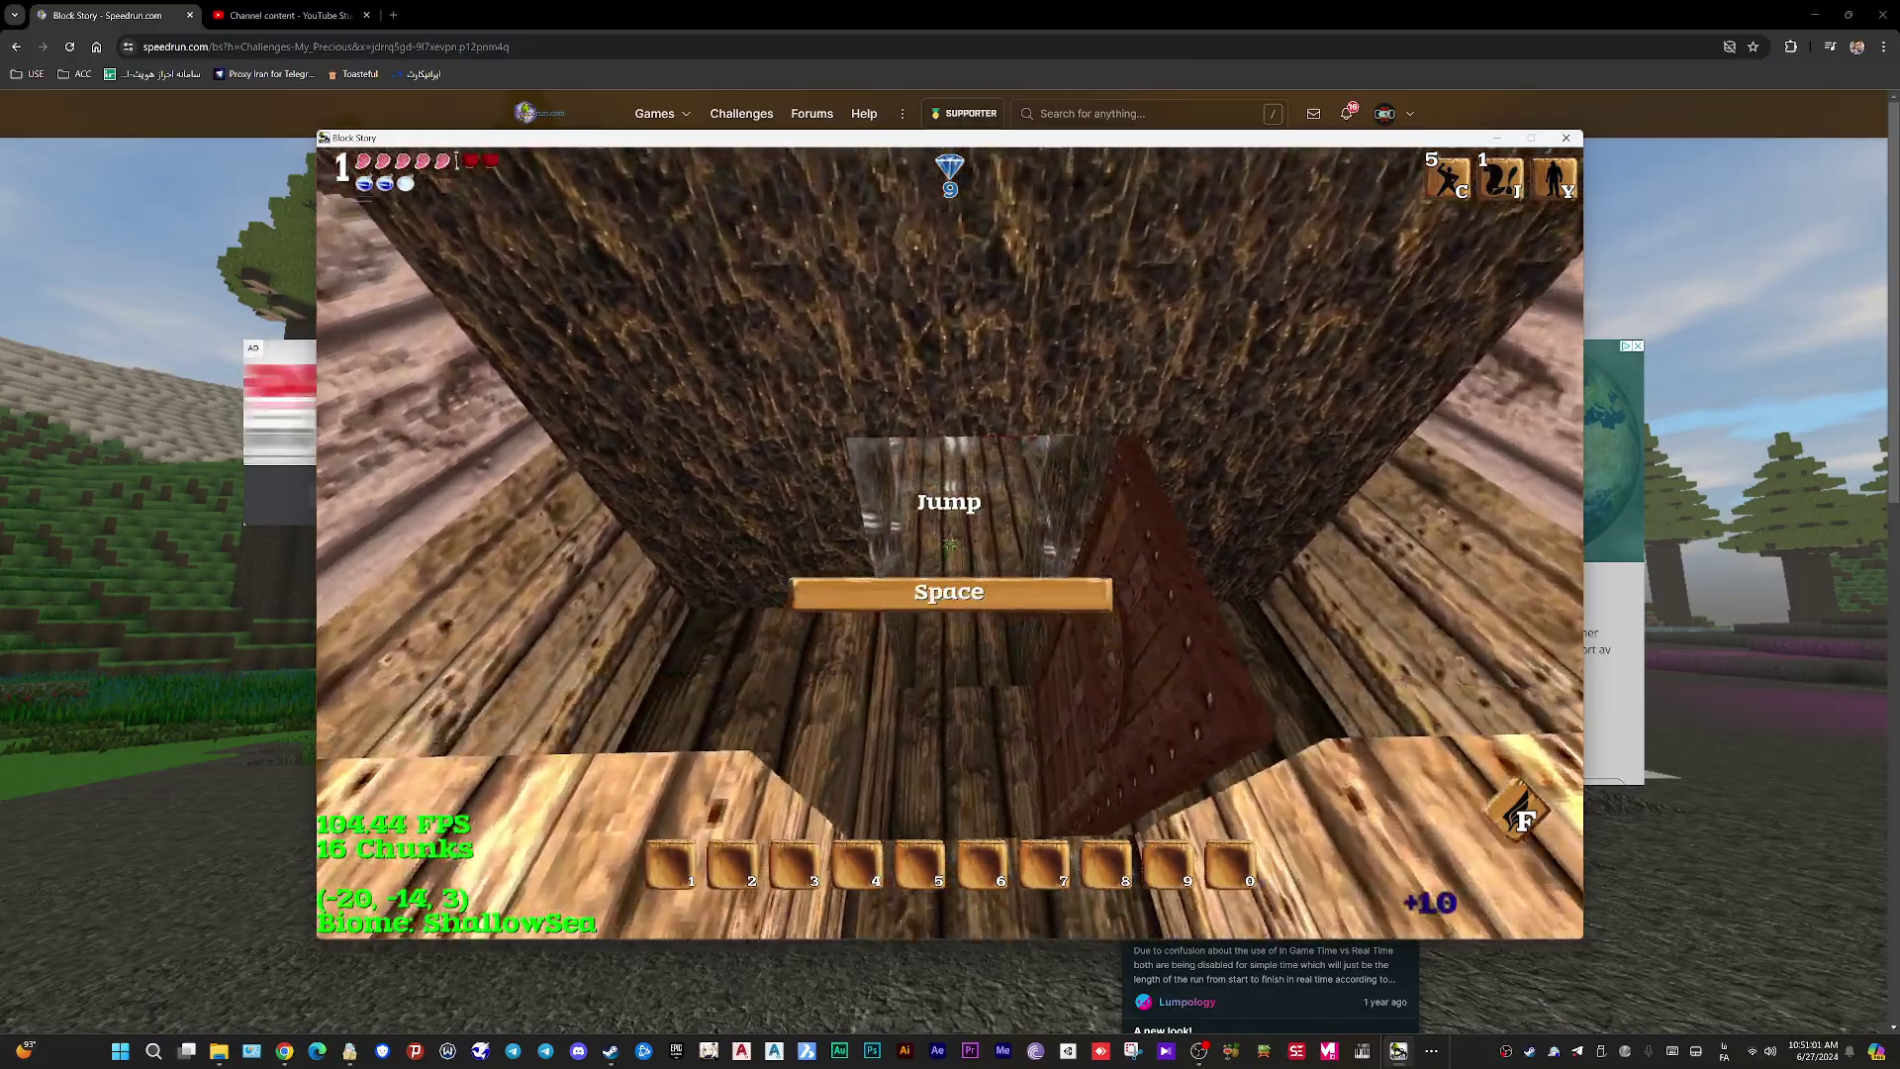
{"action": "key", "text": "w"}
{"action": "right_click", "coordinate": [950, 534]}
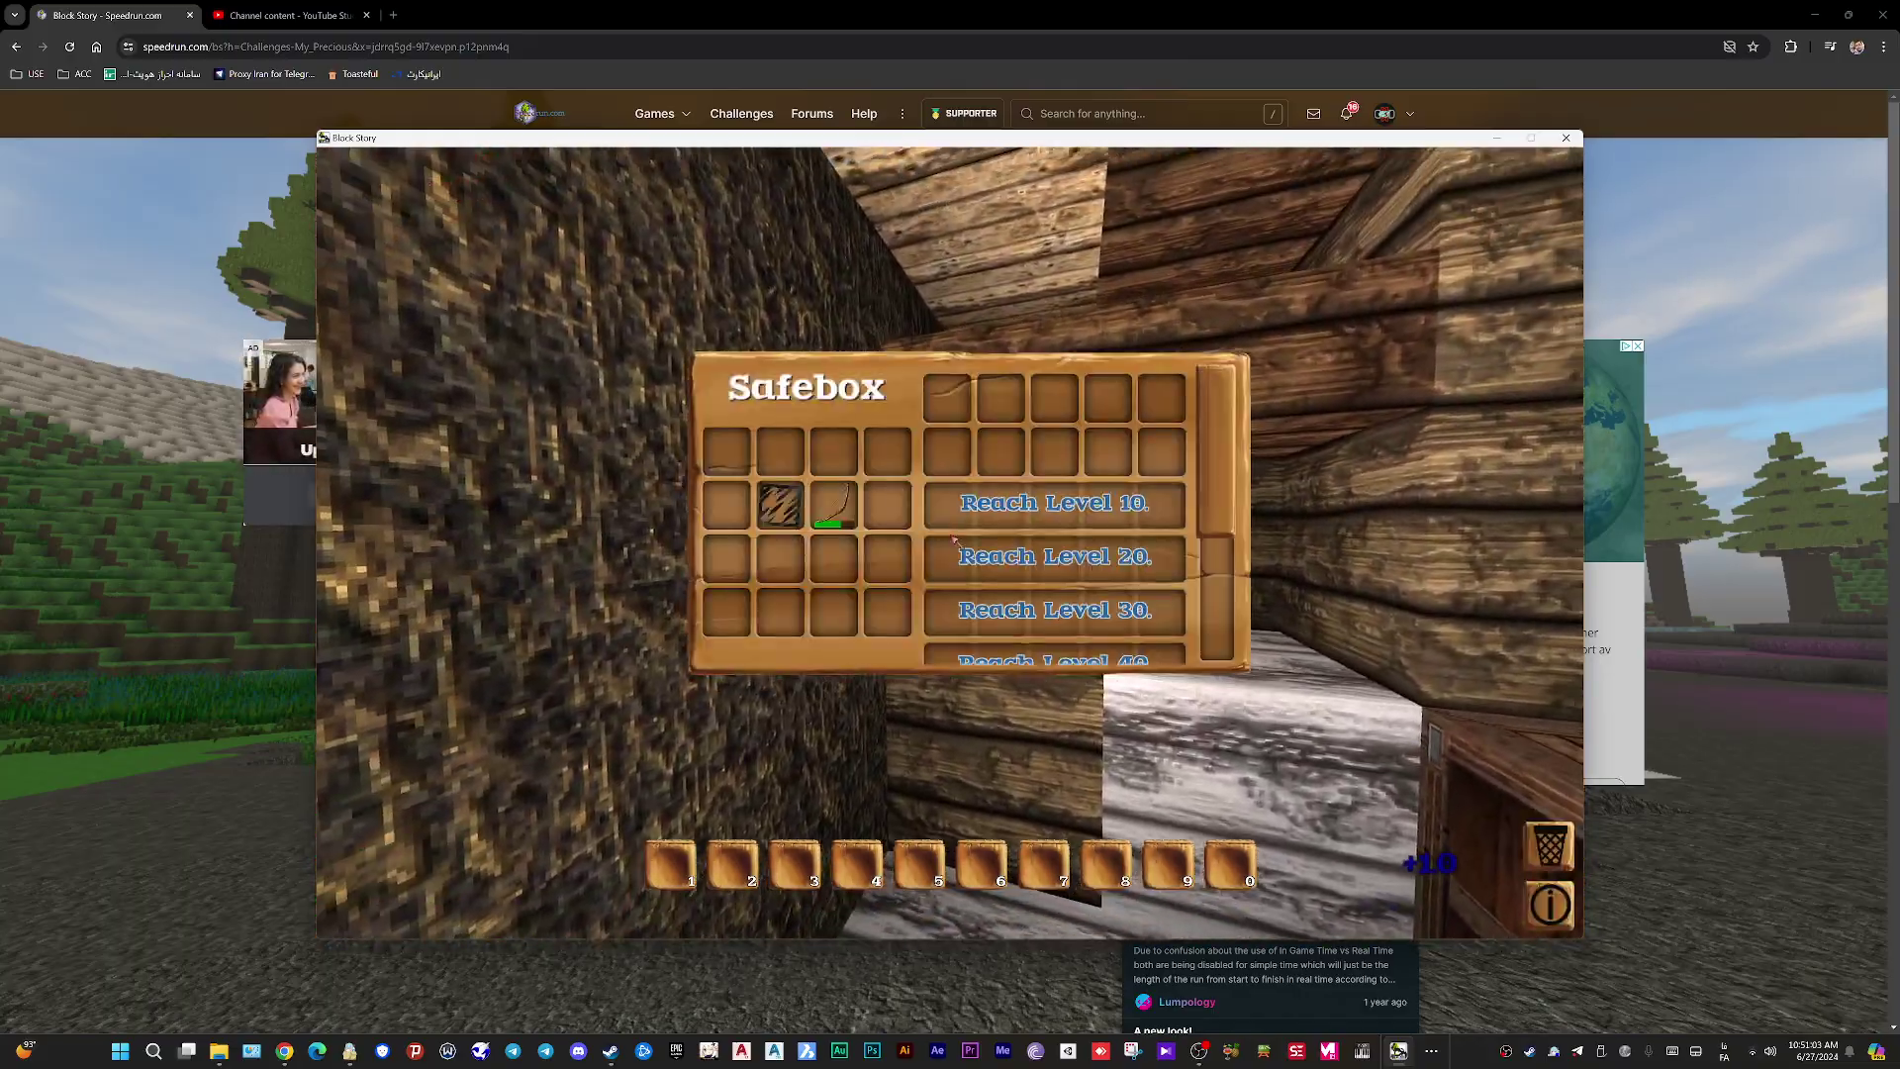
{"action": "key", "text": "Escape"}
{"action": "key", "text": "Escape"}
{"action": "key", "text": "Escape"}
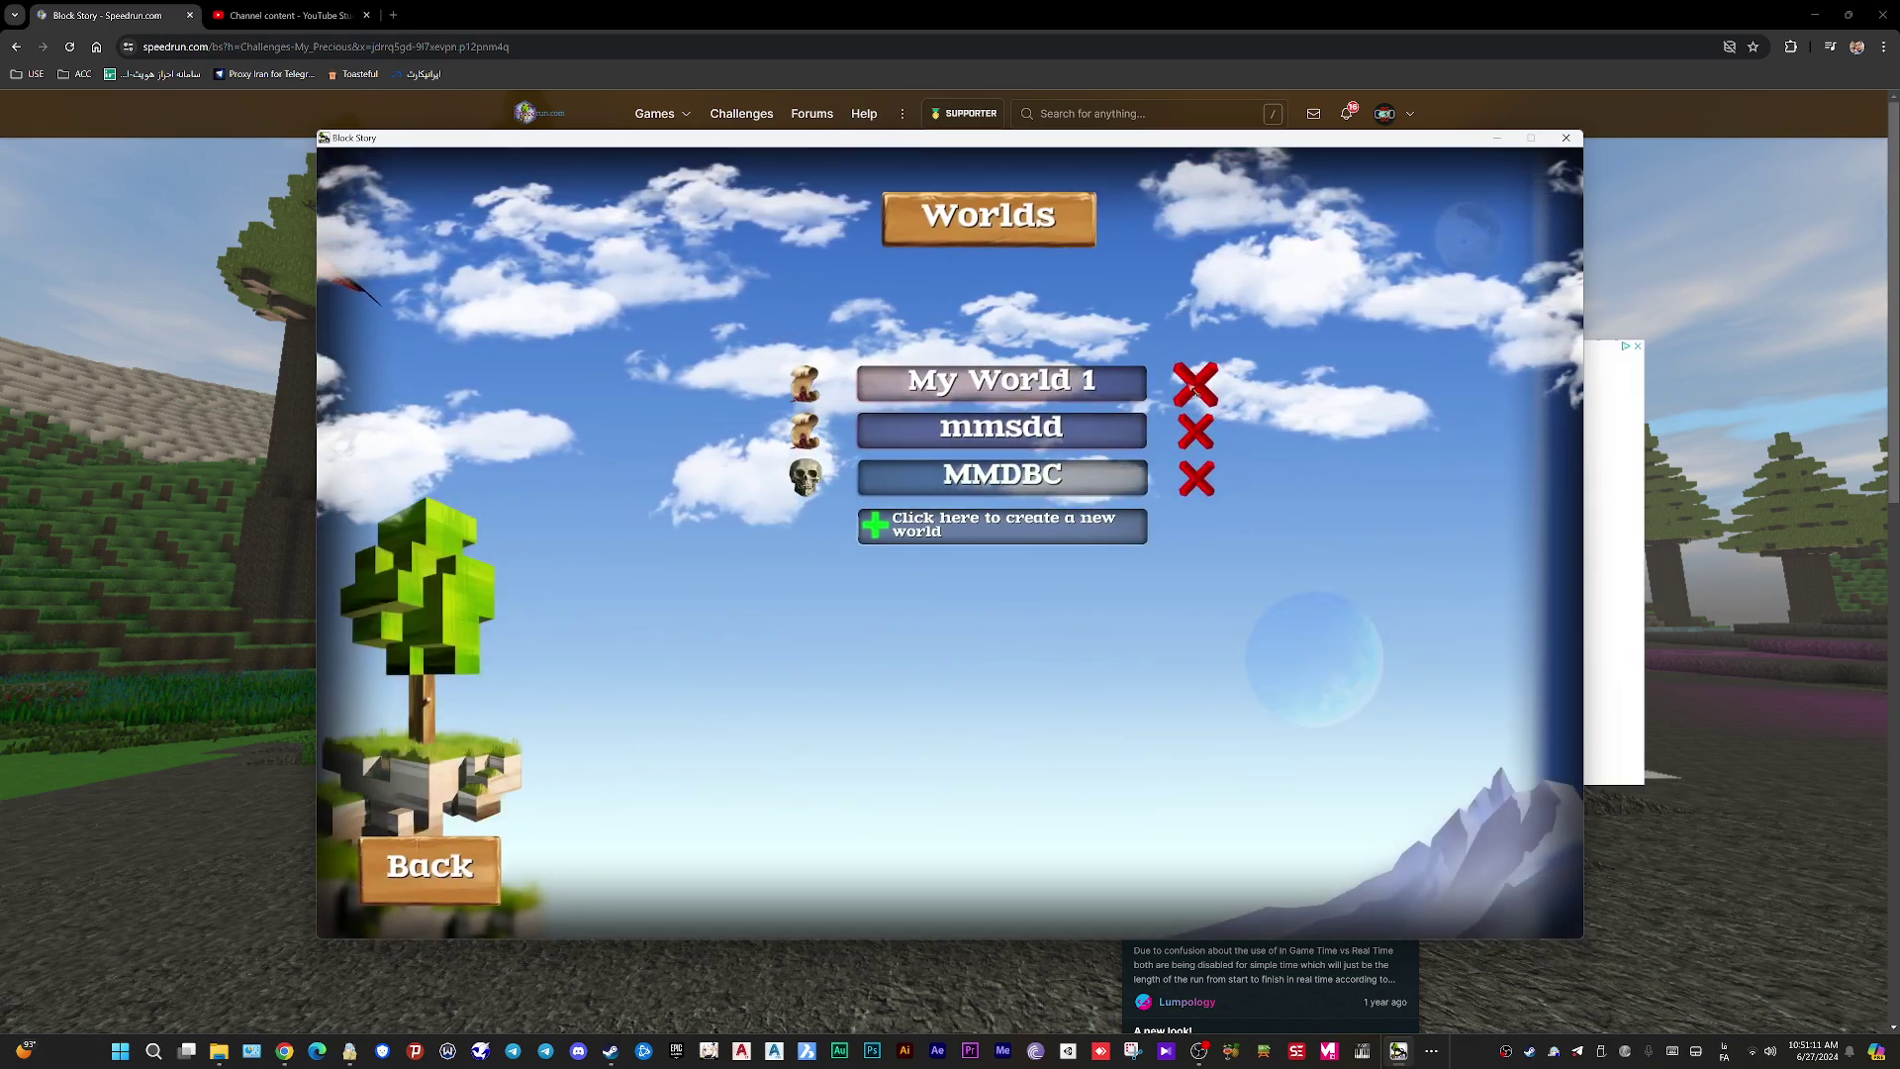
Step: Delete My World 1 and create a new seed 0 story world
{"action": "left_click", "coordinate": [1191, 378]}
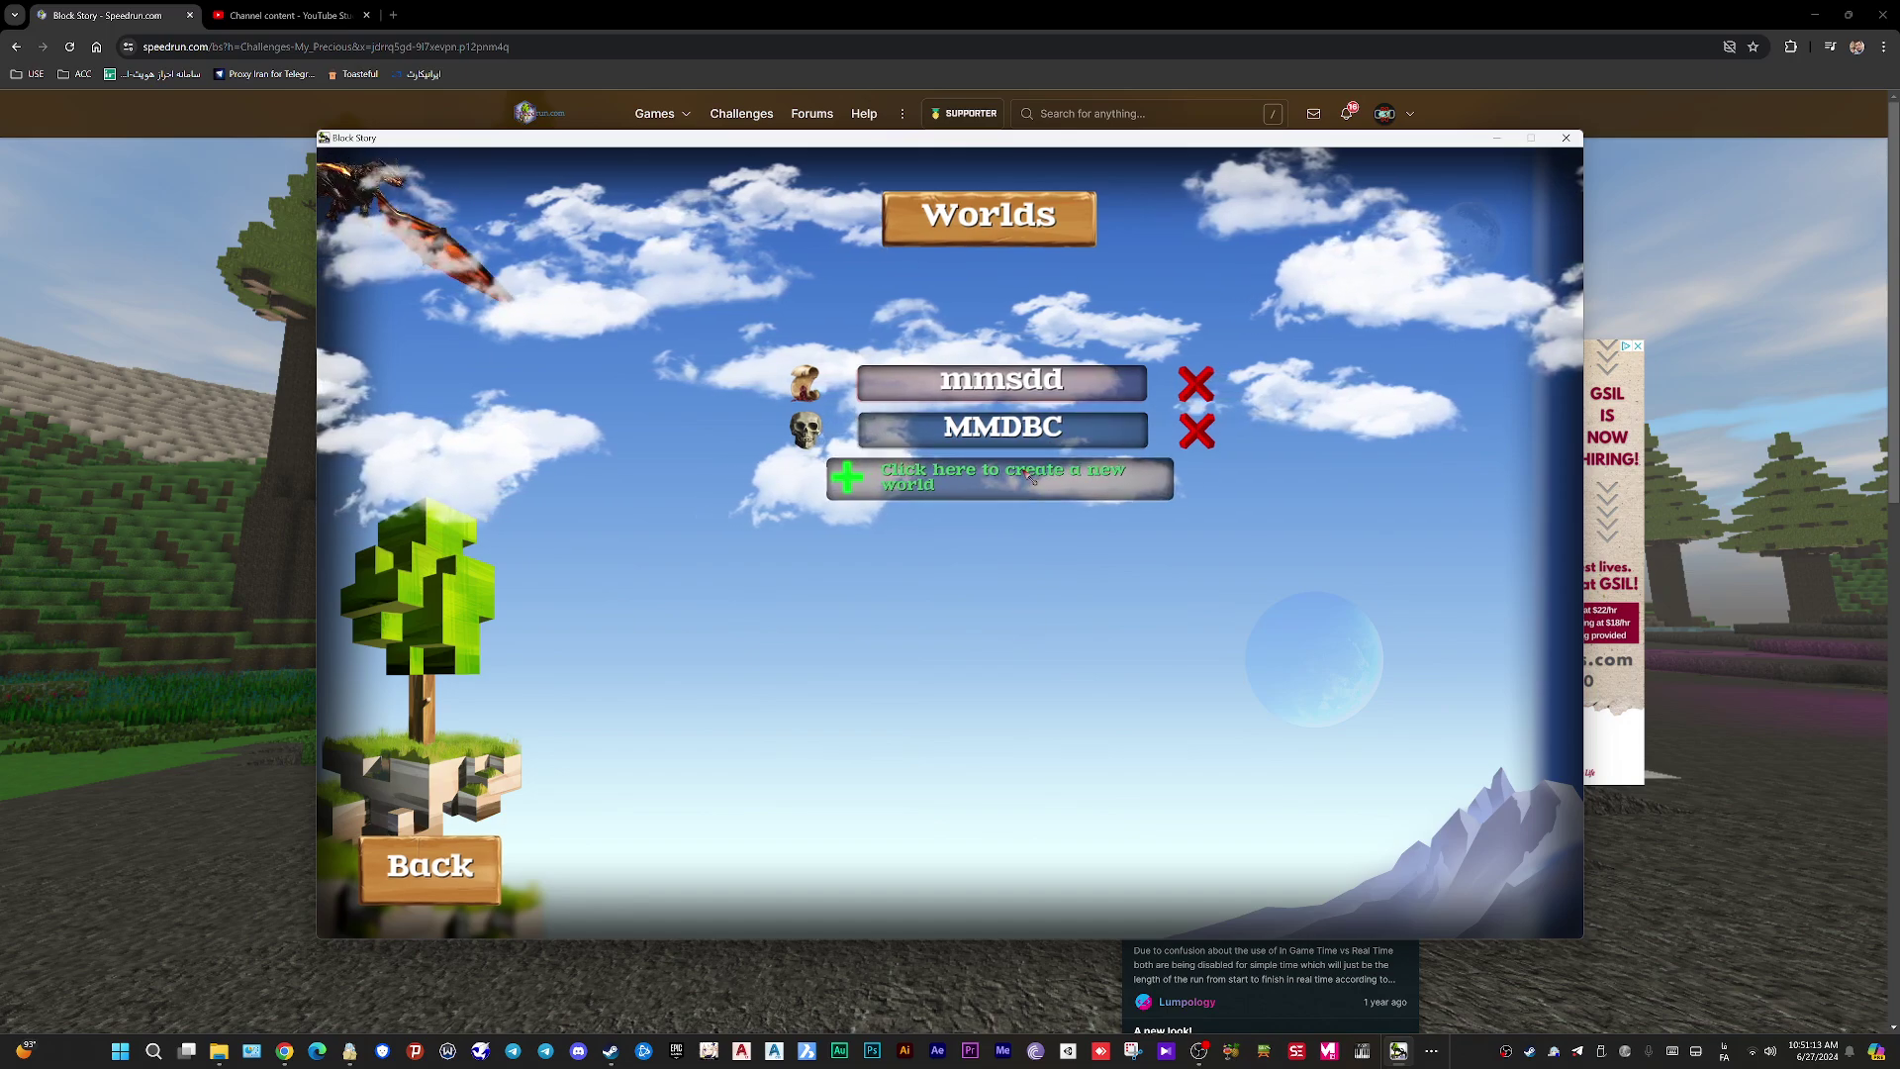
{"action": "left_click", "coordinate": [1032, 477]}
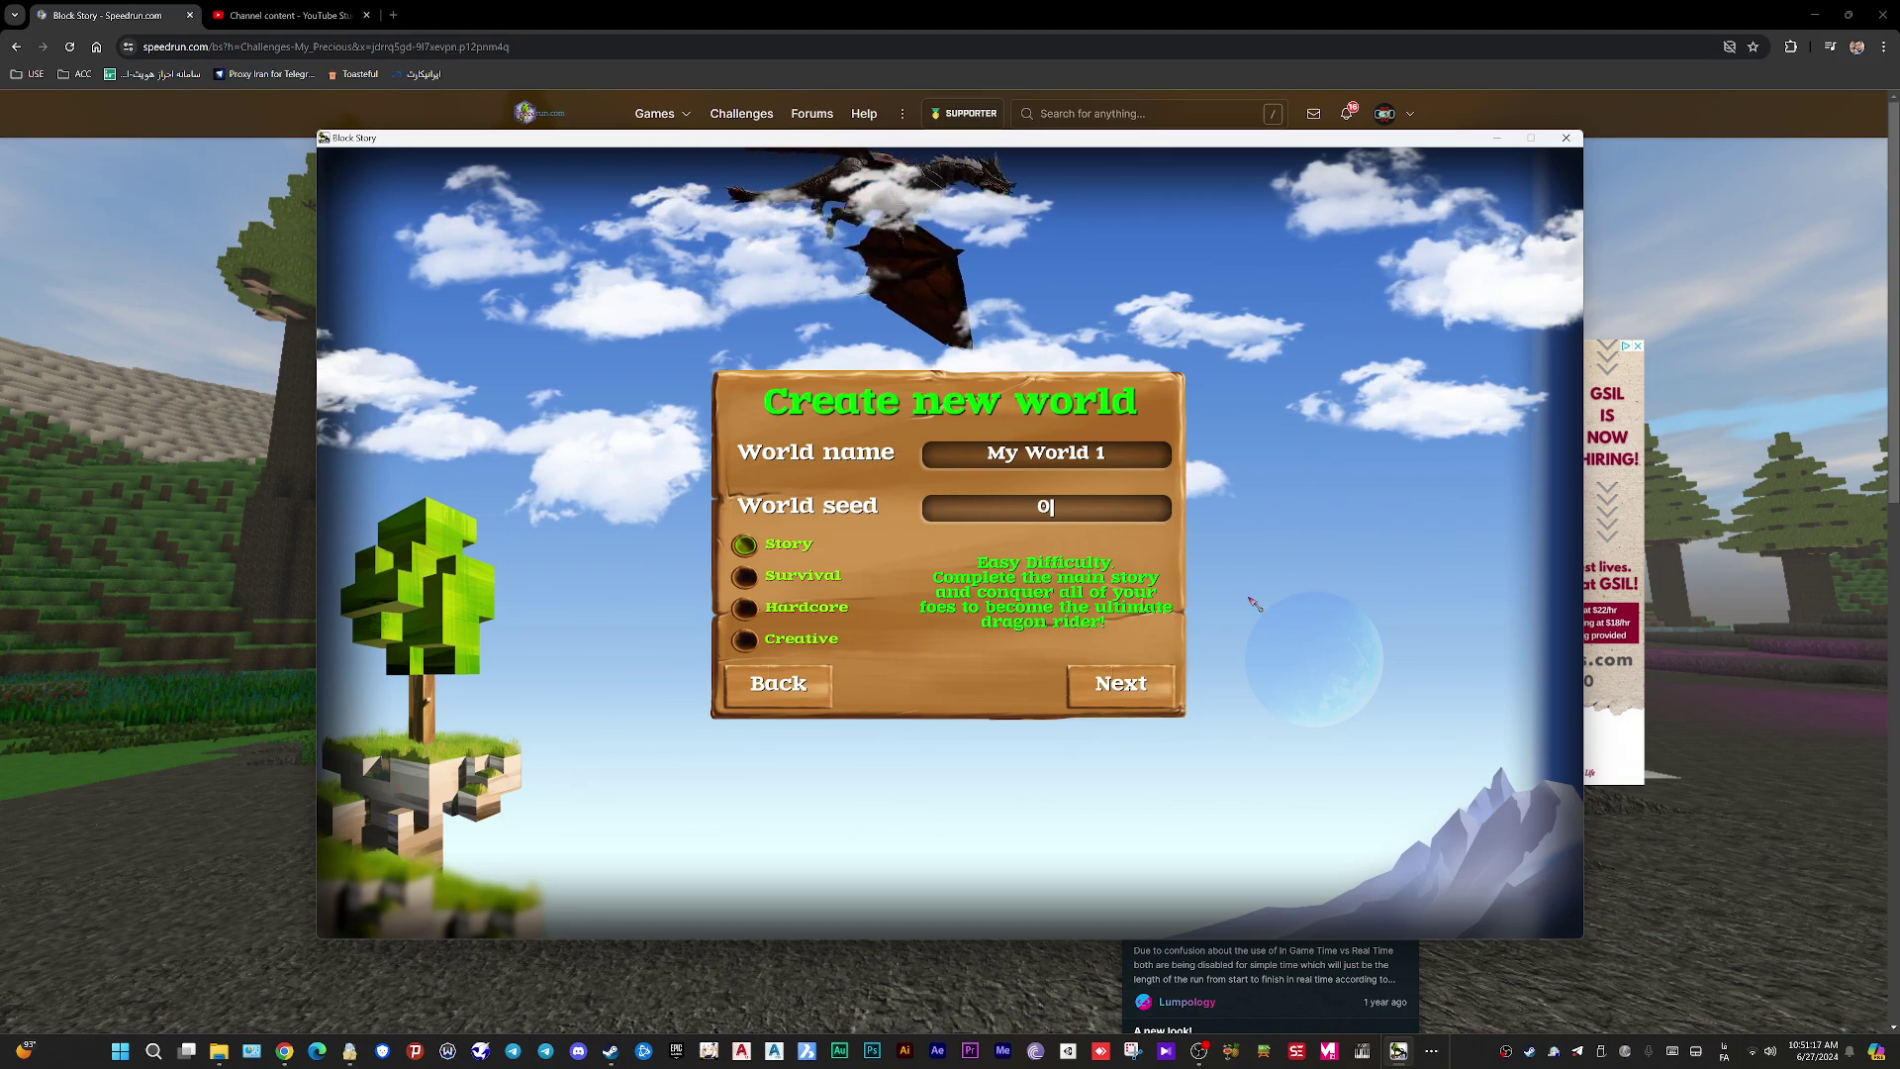
{"action": "left_click", "coordinate": [1167, 688]}
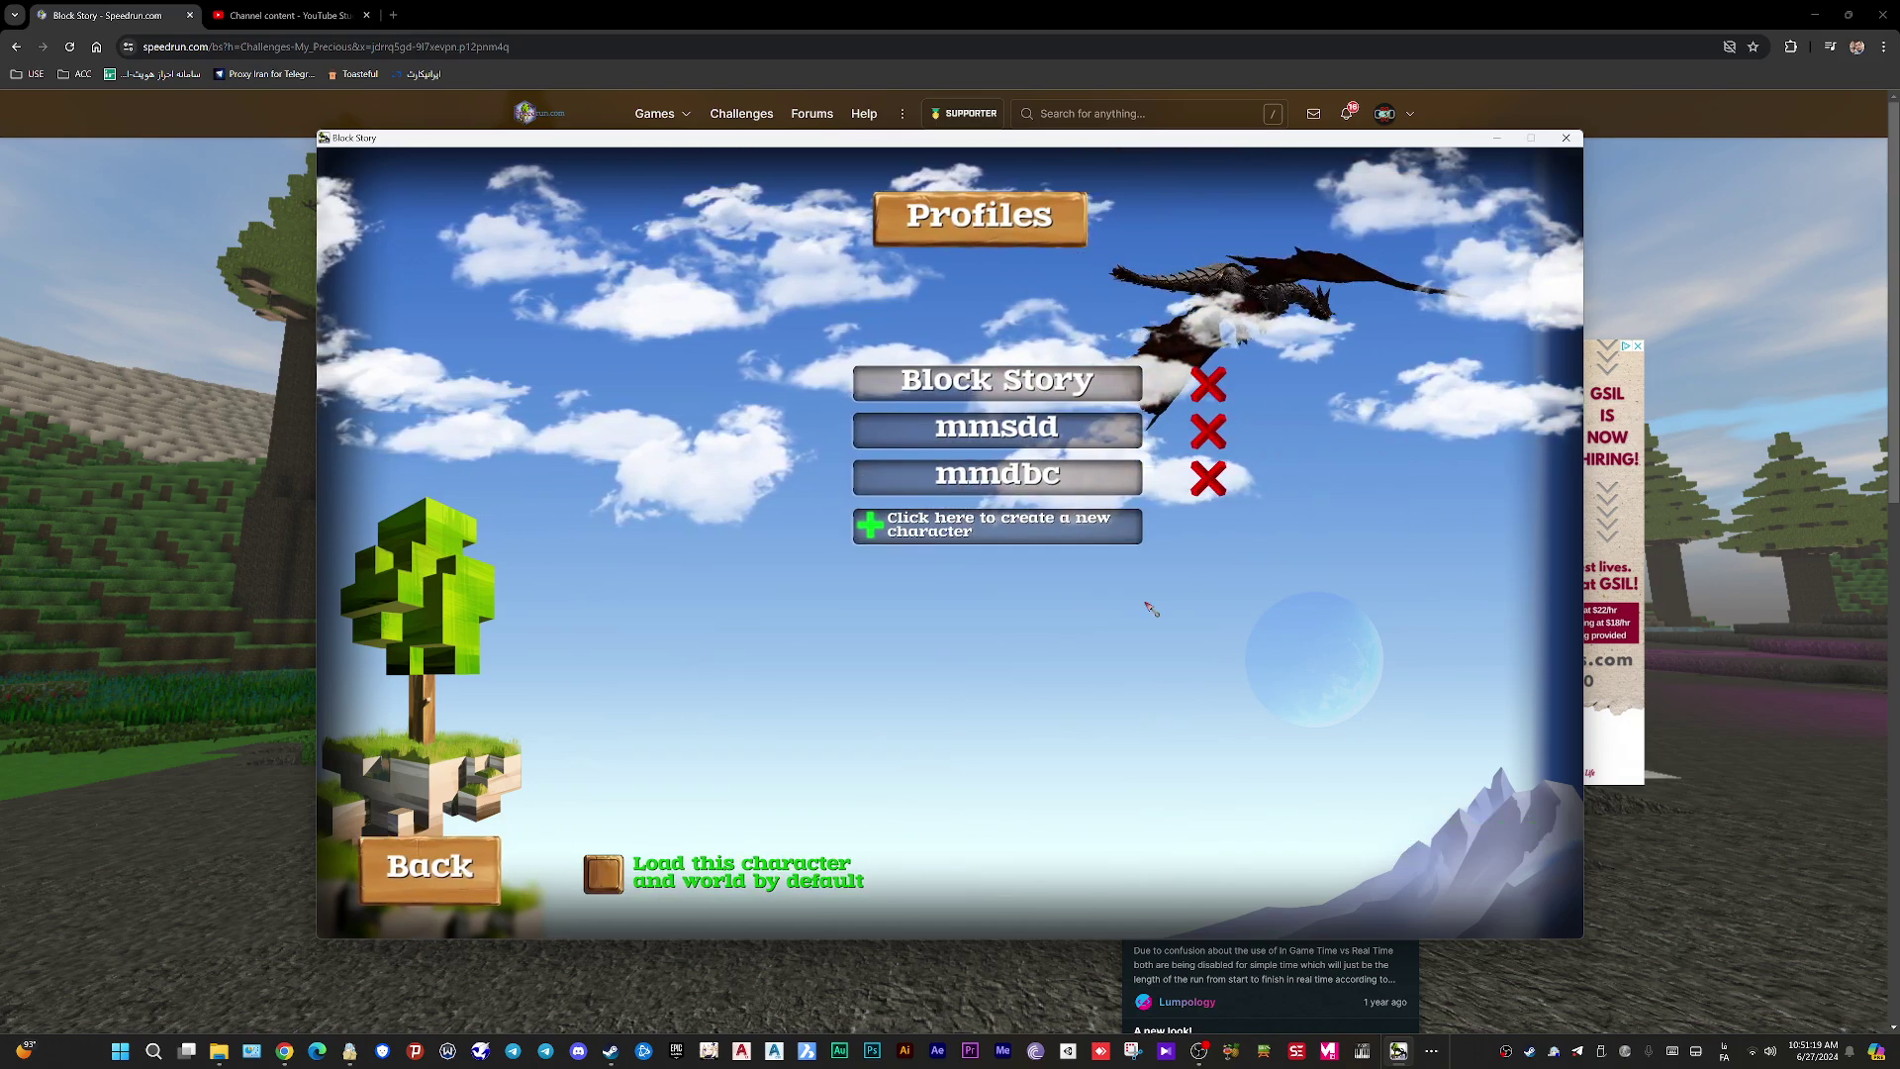
Step: Replace the Block Story character with a new profile and load the game
{"action": "left_click", "coordinate": [1206, 384]}
{"action": "left_click", "coordinate": [1043, 602]}
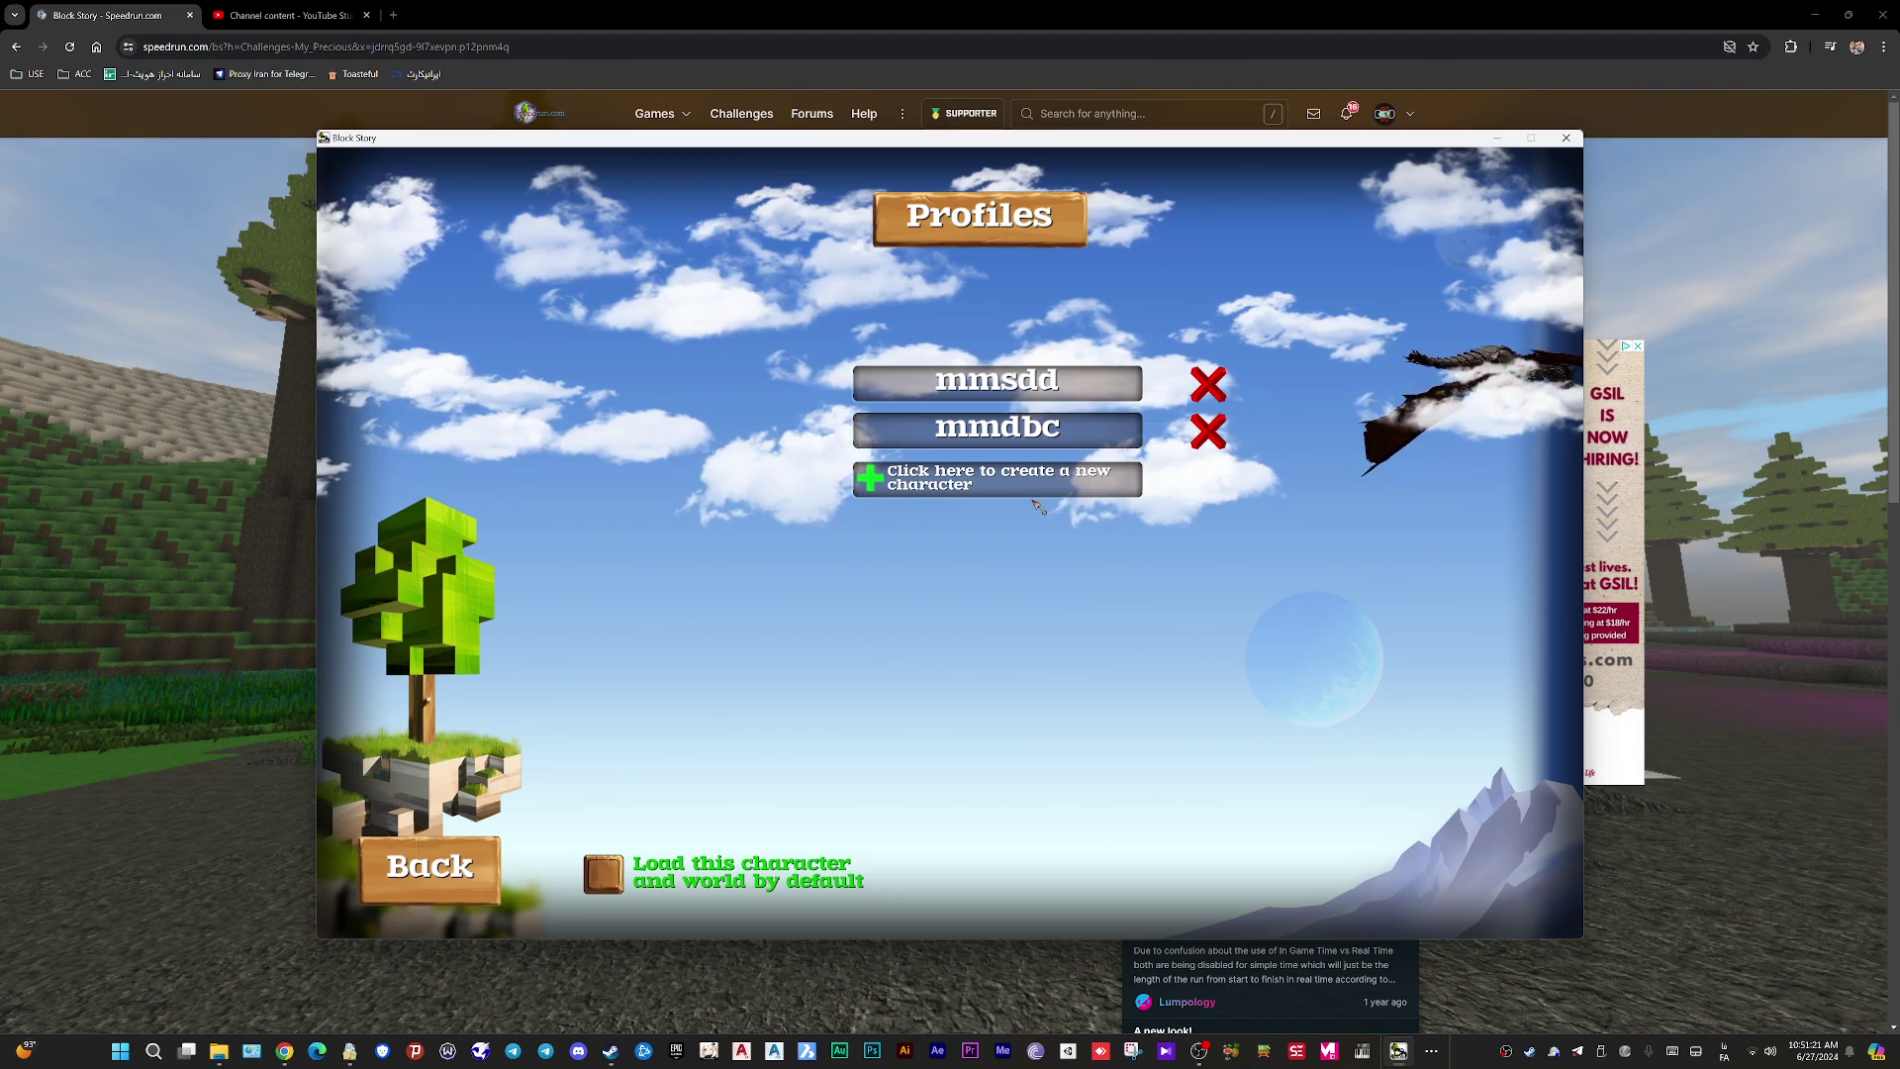
{"action": "left_click", "coordinate": [1034, 489]}
{"action": "left_click", "coordinate": [1094, 681]}
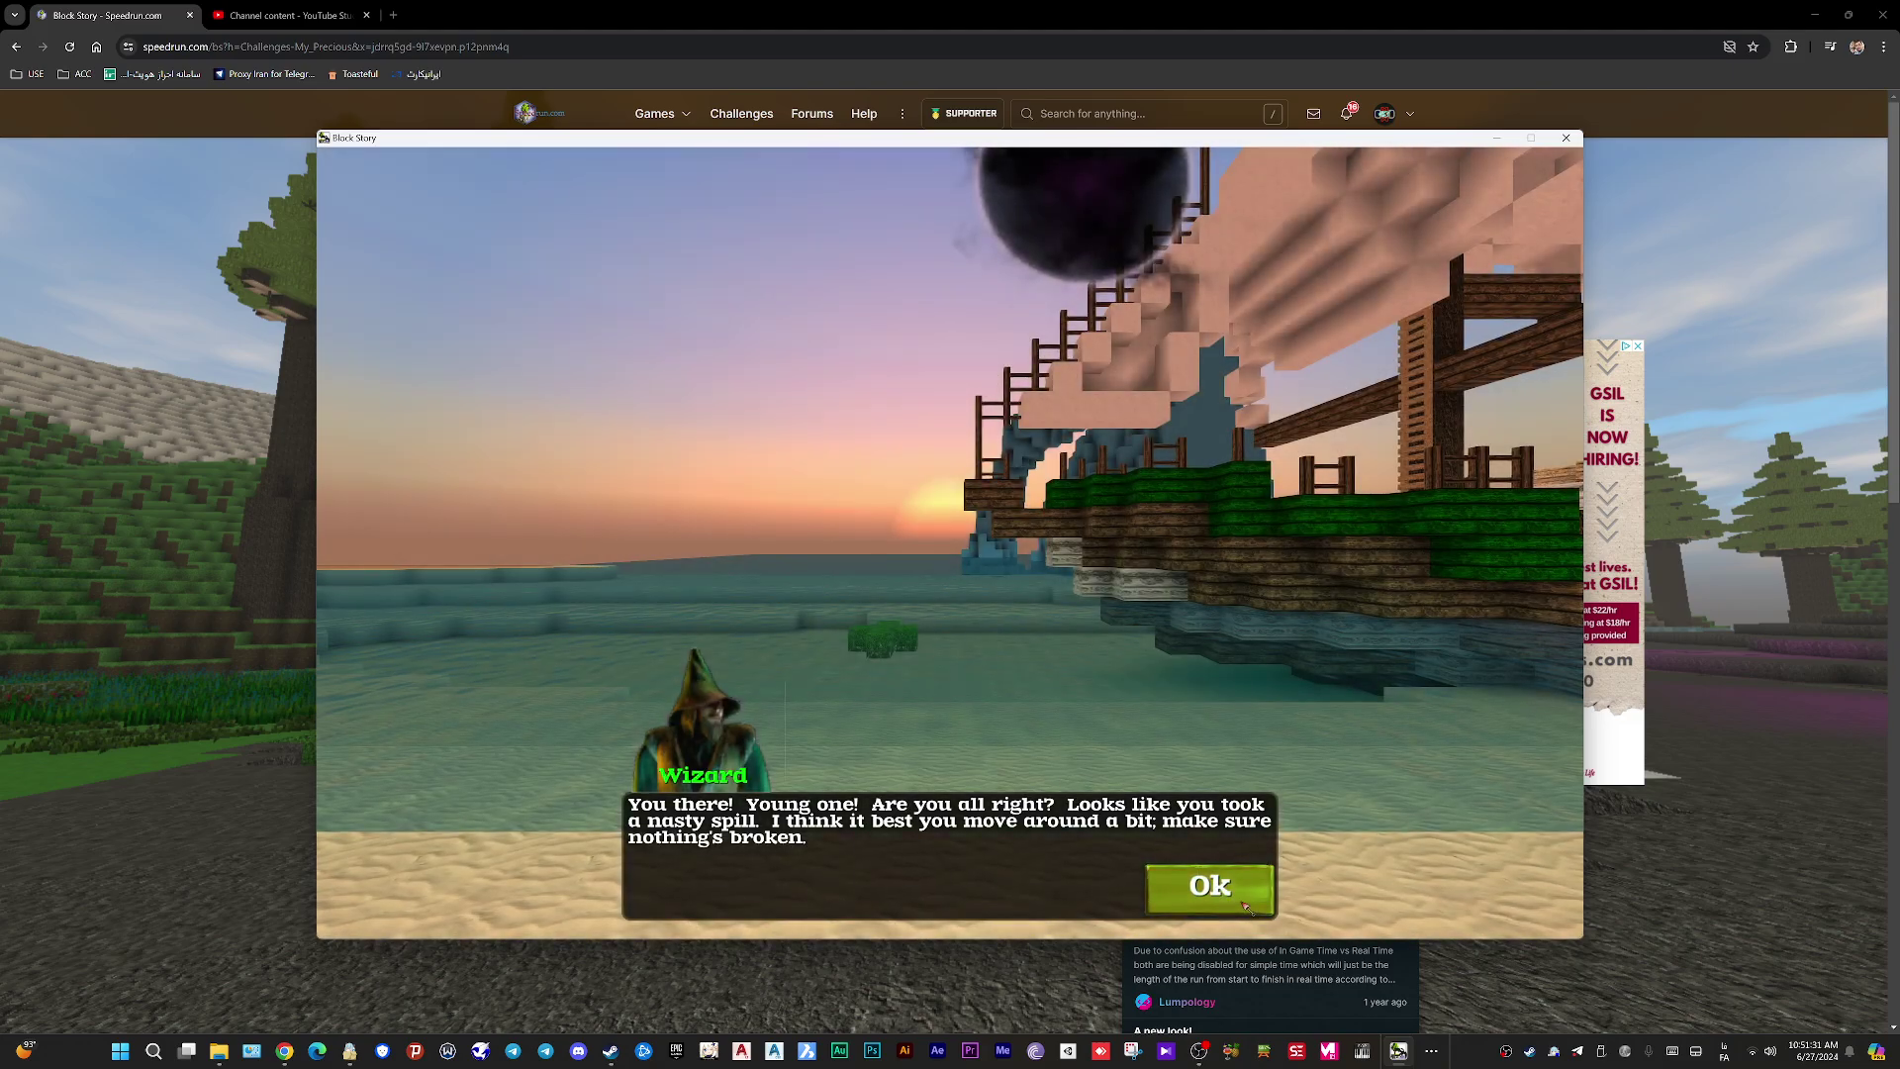
Step: Dismiss the Wizard, walk into the house and open the safebox chest
{"action": "left_click", "coordinate": [1210, 886]}
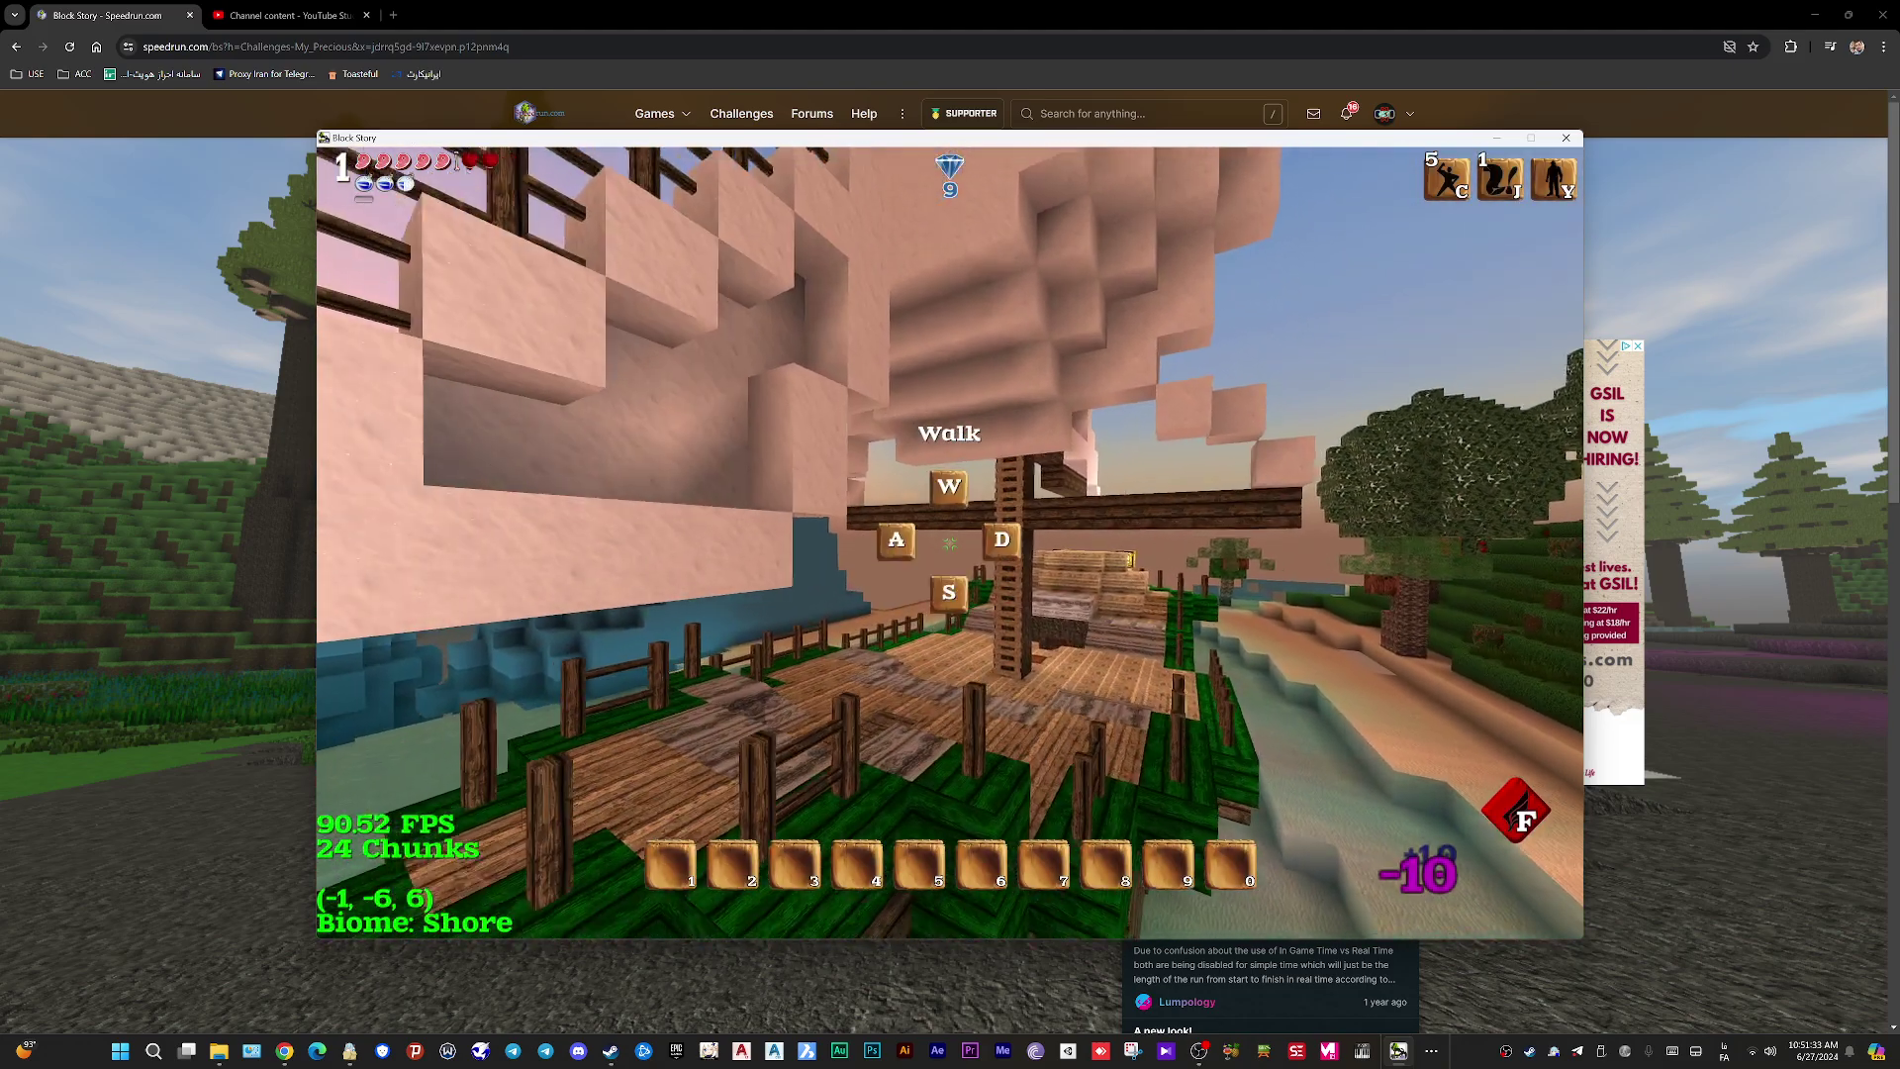
{"action": "key", "text": "w"}
{"action": "key", "text": "w"}
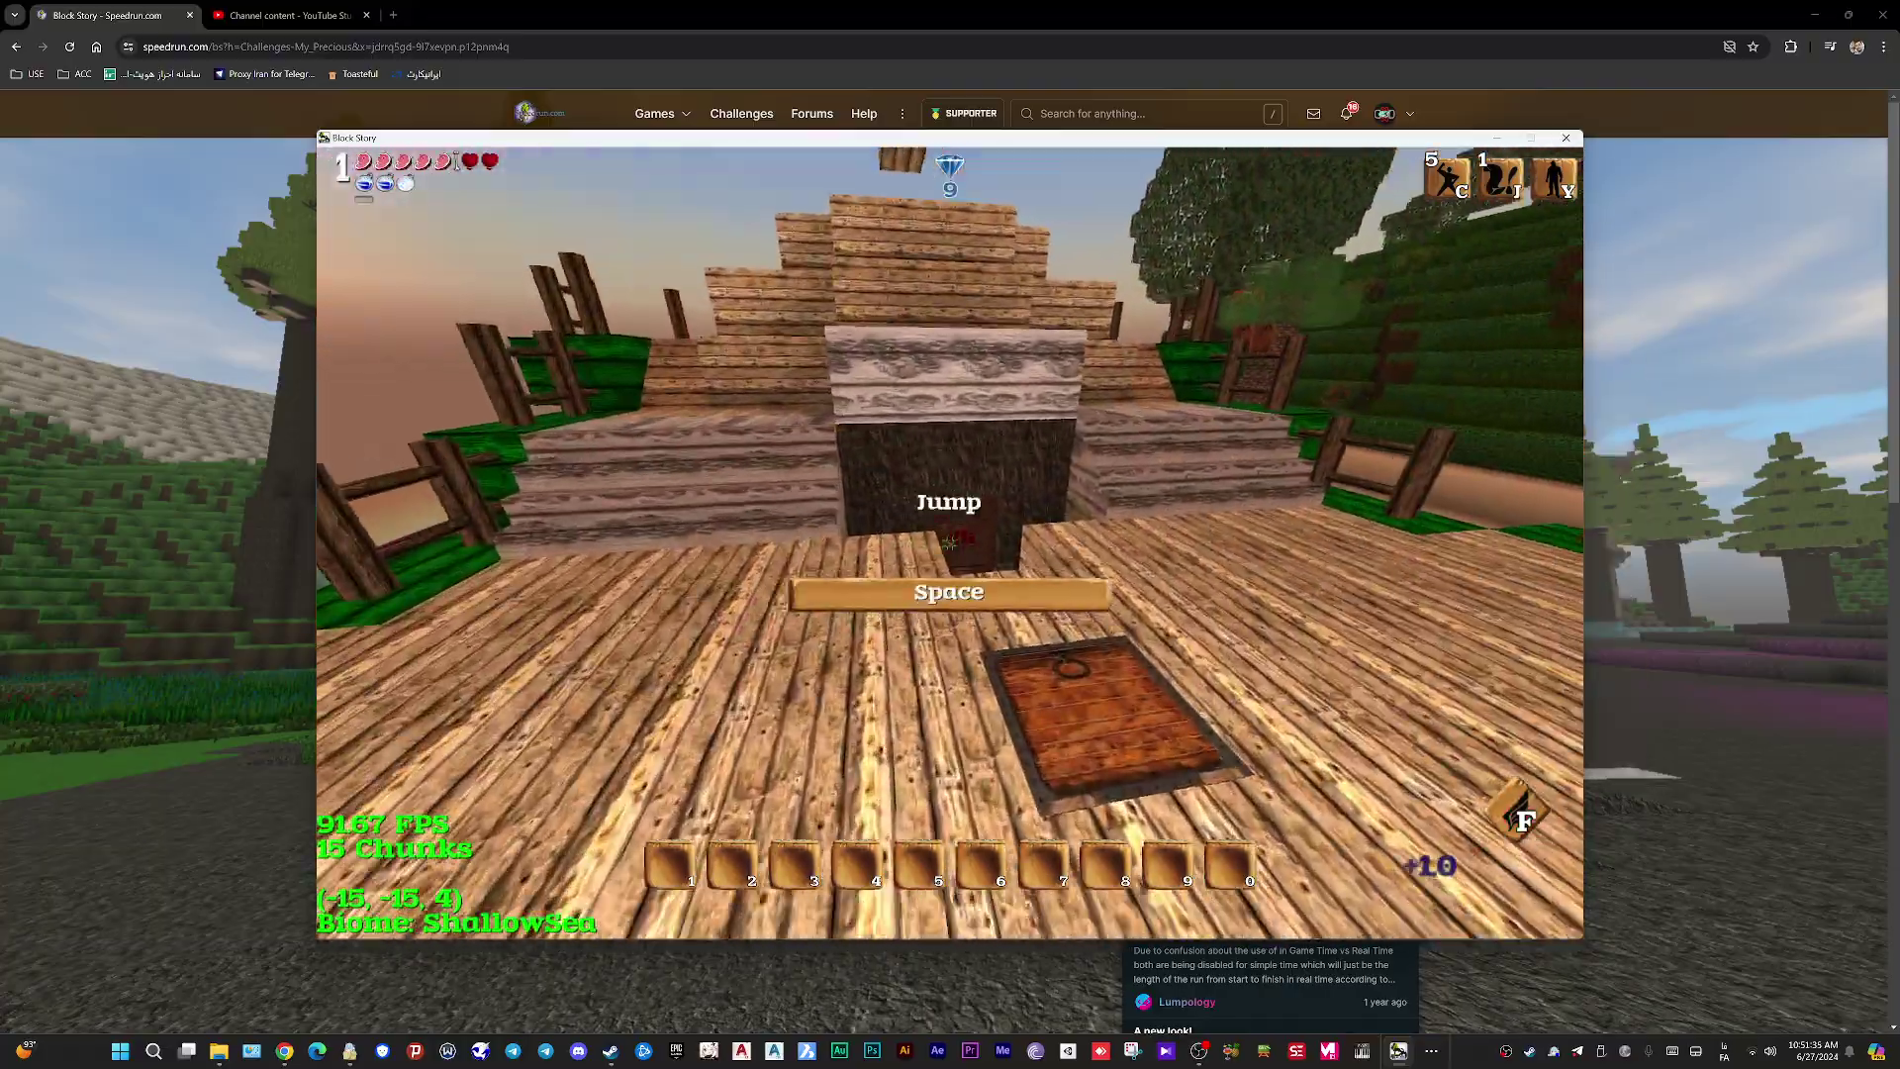
{"action": "key", "text": "space"}
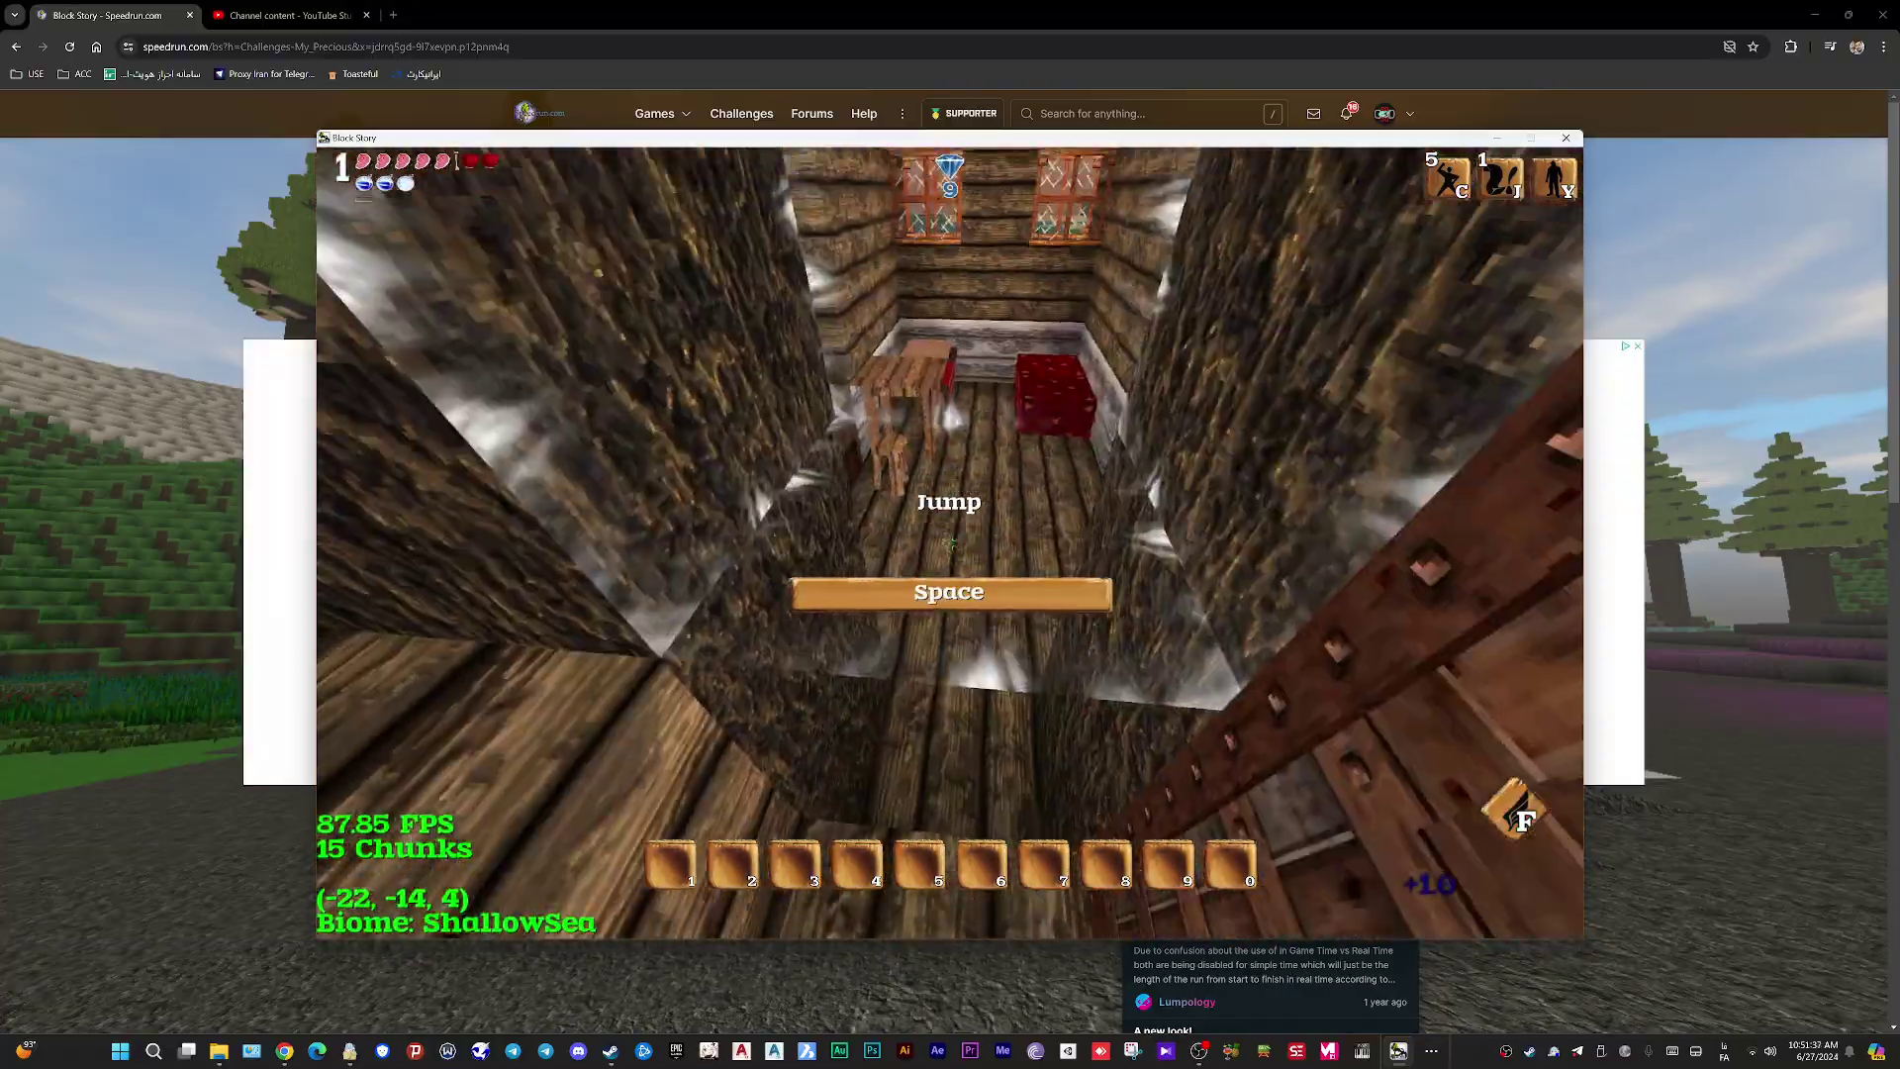
{"action": "right_click", "coordinate": [949, 543]}
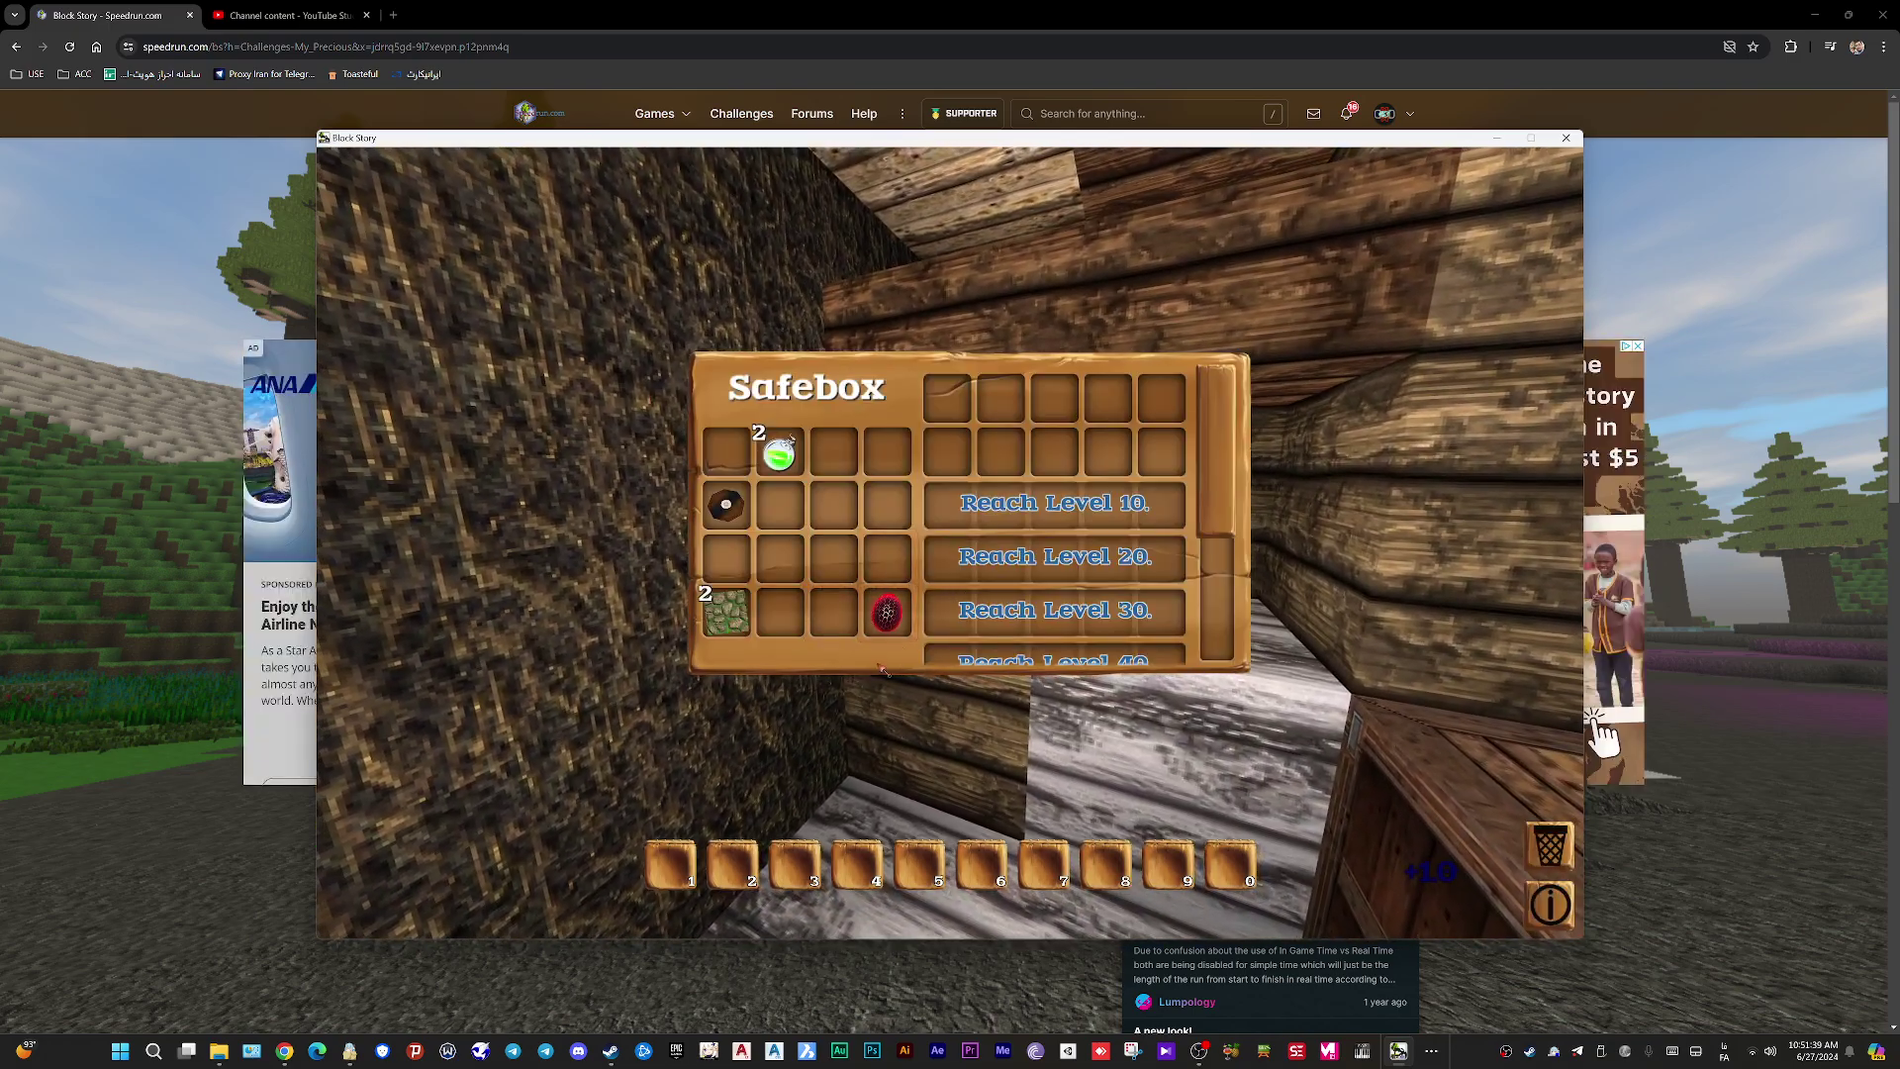
Step: Move the dragon egg into hotbar slot 5, close the safebox and pause
{"action": "left_click_drag", "start_coordinate": [886, 610], "coordinate": [894, 772]}
{"action": "key", "text": "Escape"}
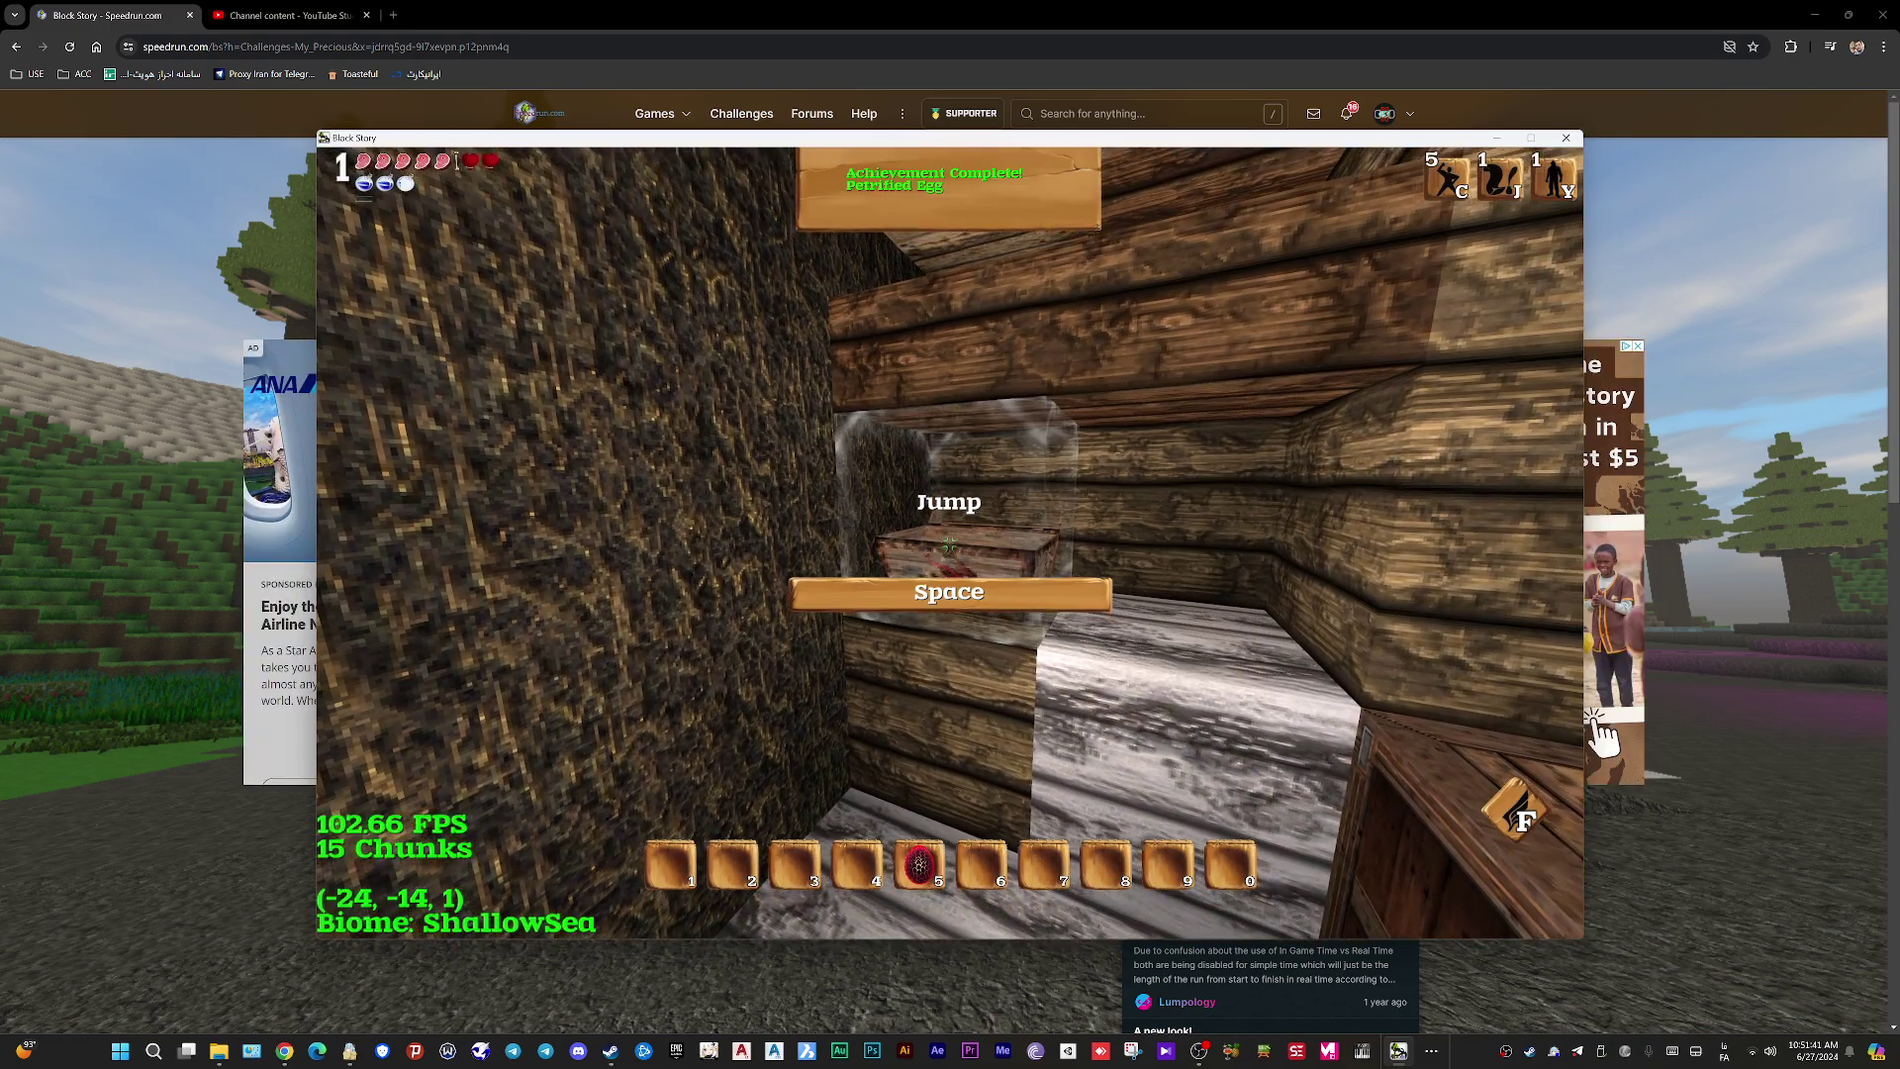
{"action": "key", "text": "Escape"}
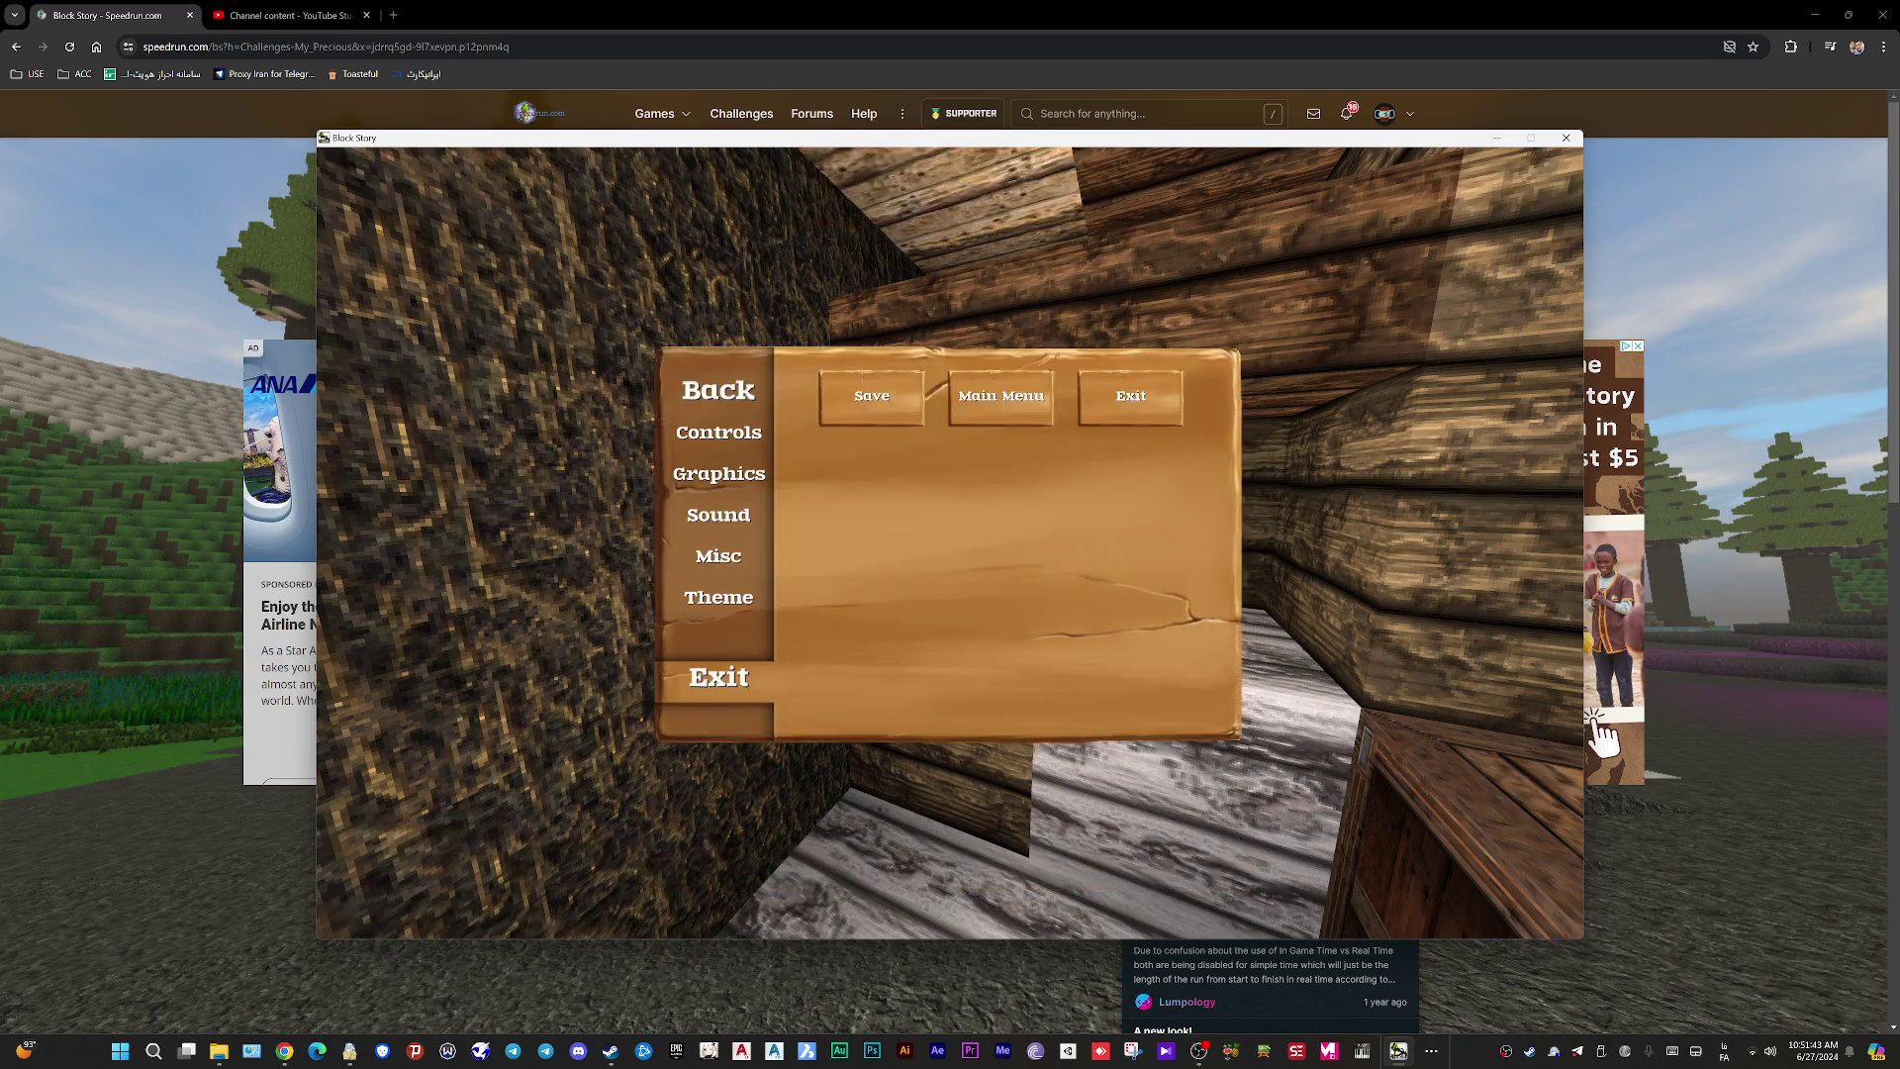